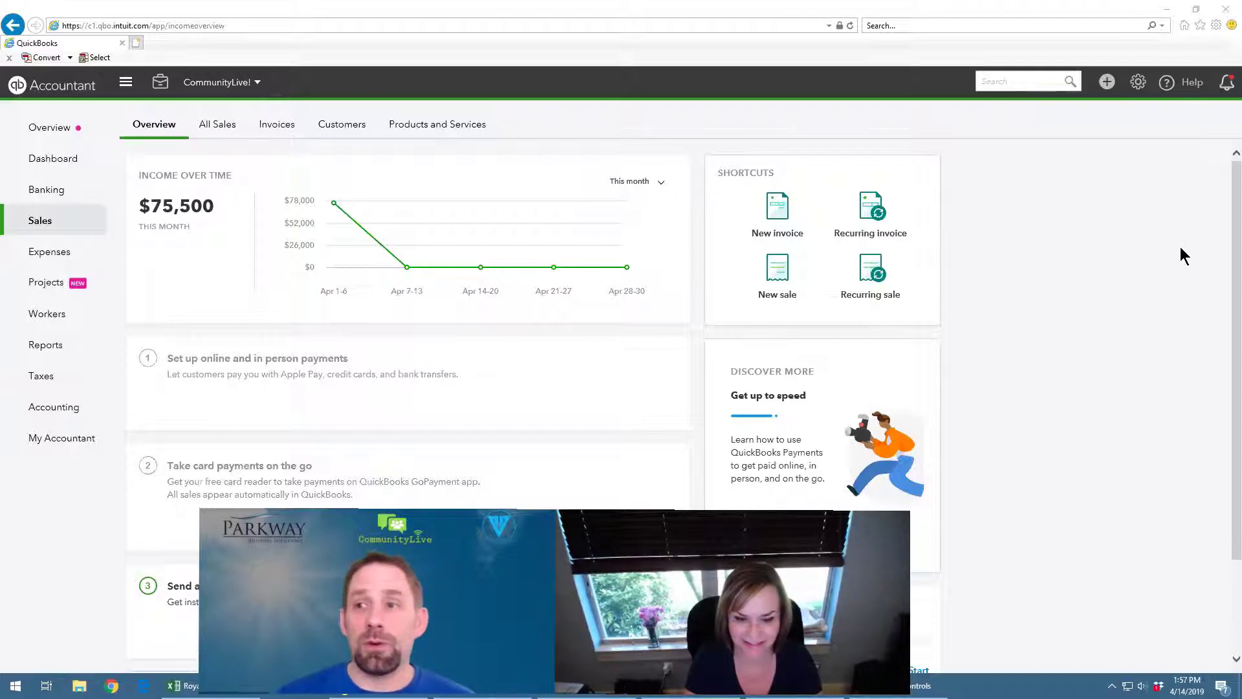
Review Internet Explorer's security zone settings in Internet Options, closing without changes.
{"action": "left_click", "coordinate": [1216, 25]}
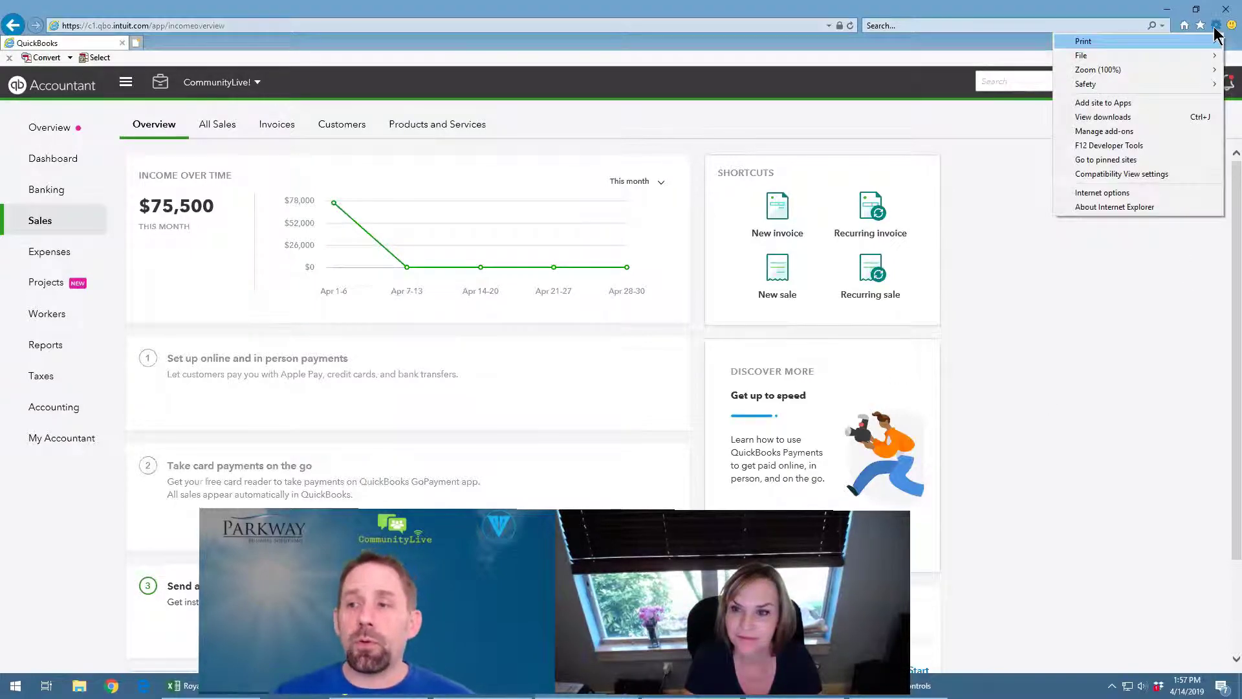
{"action": "left_click", "coordinate": [1136, 193]}
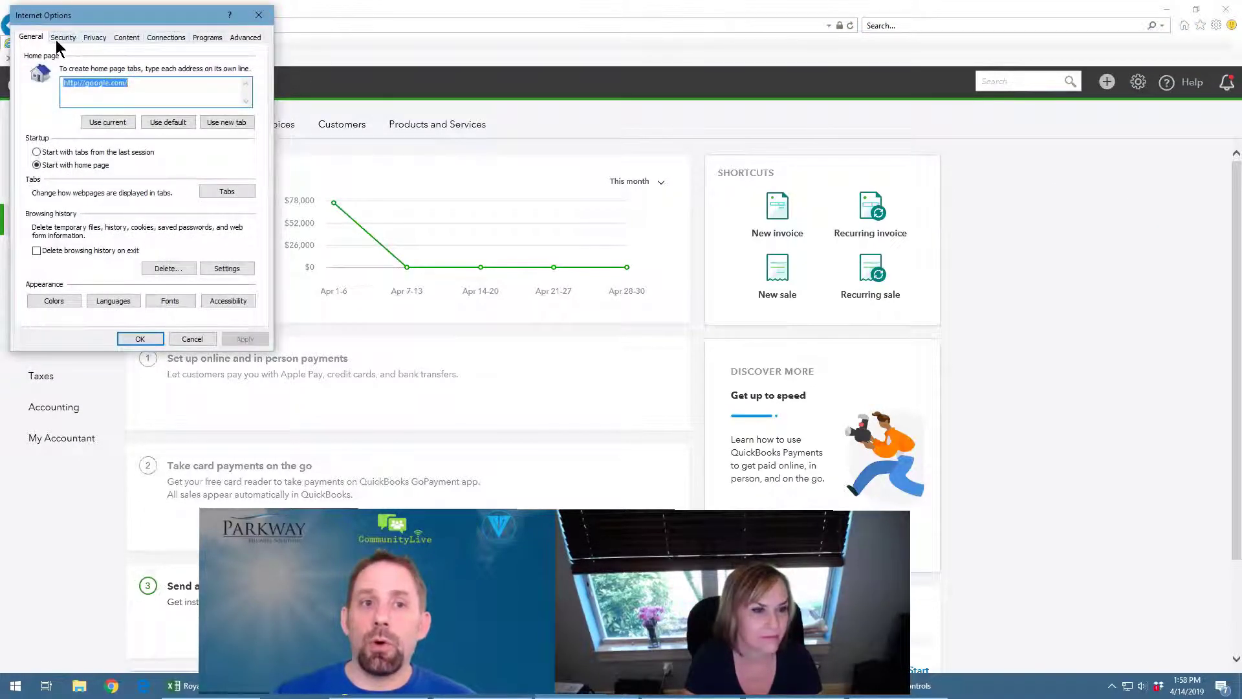
{"action": "left_click", "coordinate": [60, 38]}
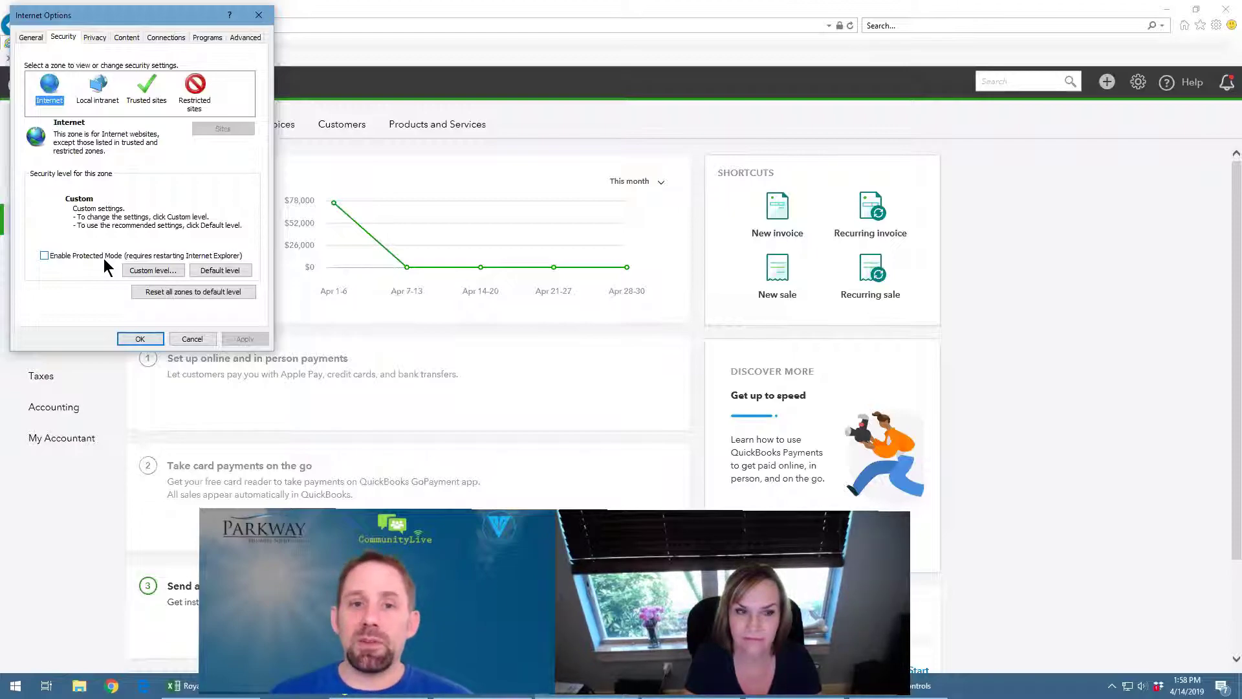
{"action": "left_click", "coordinate": [192, 339]}
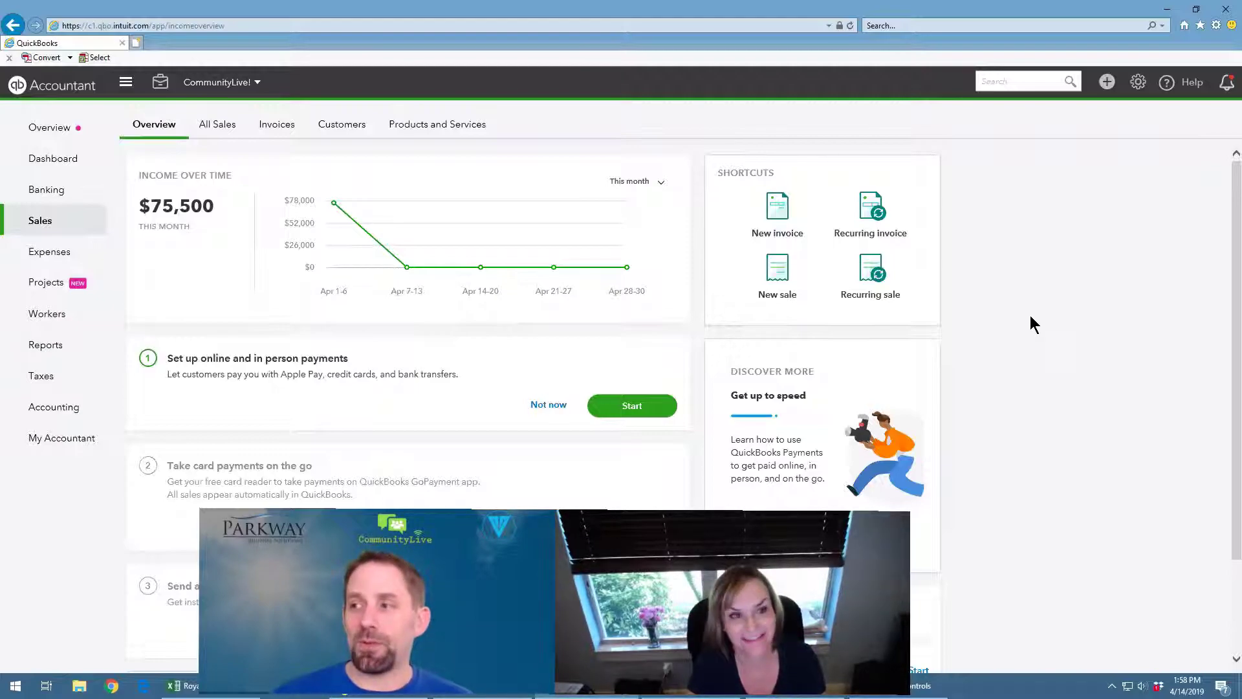
Go to Export Data, give 'Going back to QuickBooks Desktop' as the reason, and follow Learn more.
{"action": "left_click", "coordinate": [1139, 84]}
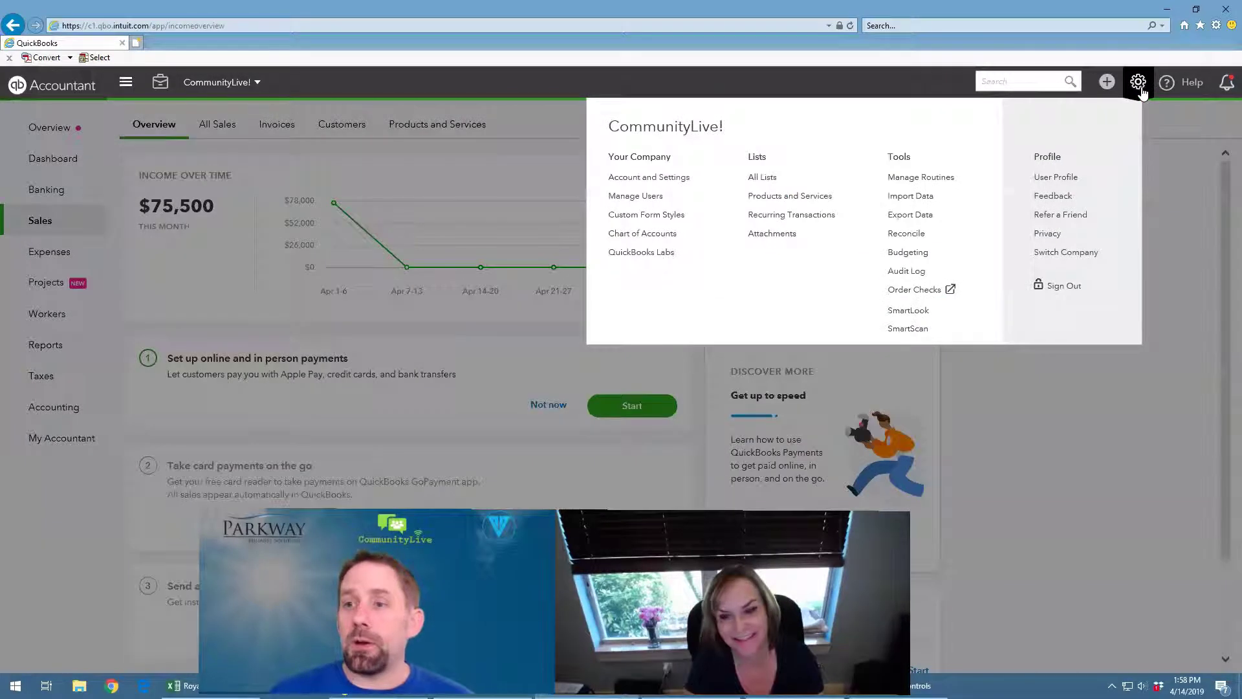
{"action": "left_click", "coordinate": [916, 218]}
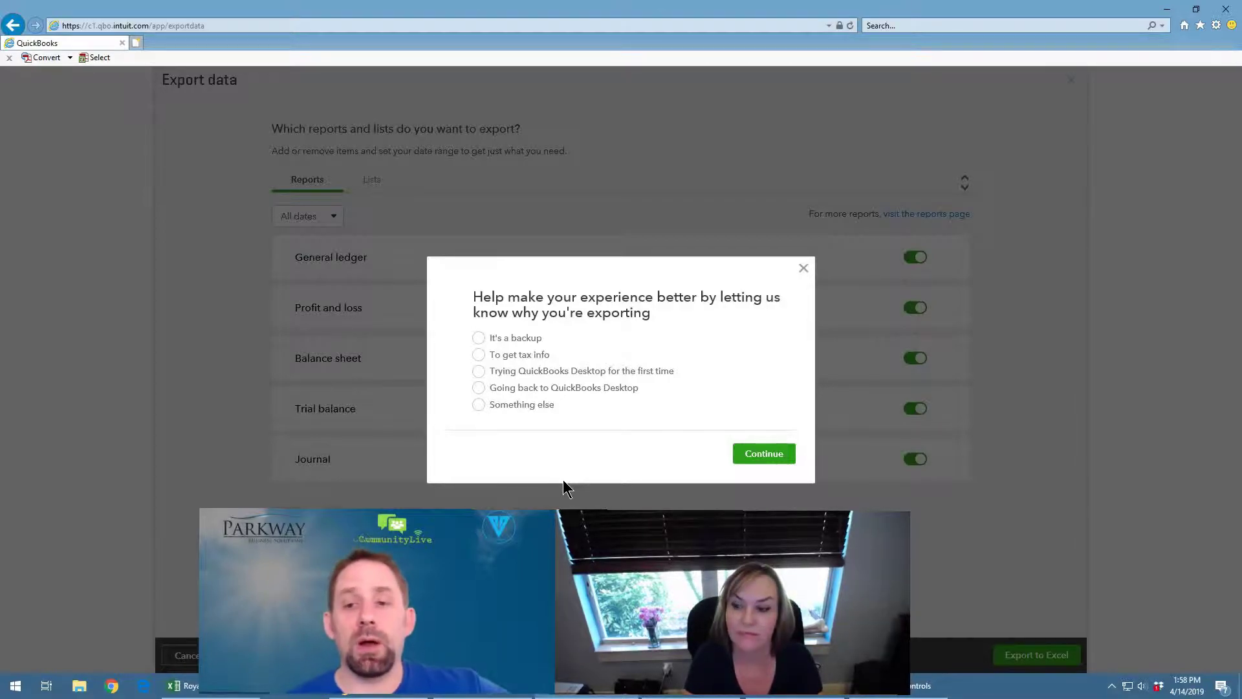
{"action": "left_click", "coordinate": [593, 388]}
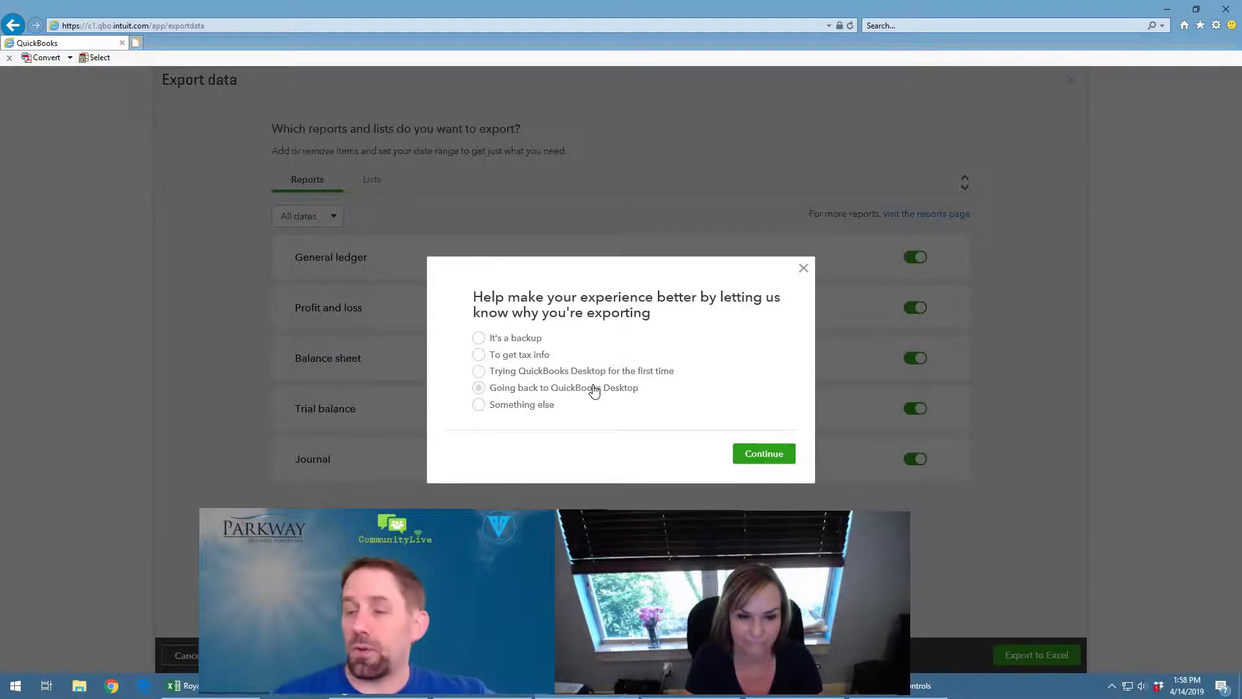
{"action": "left_click", "coordinate": [804, 268]}
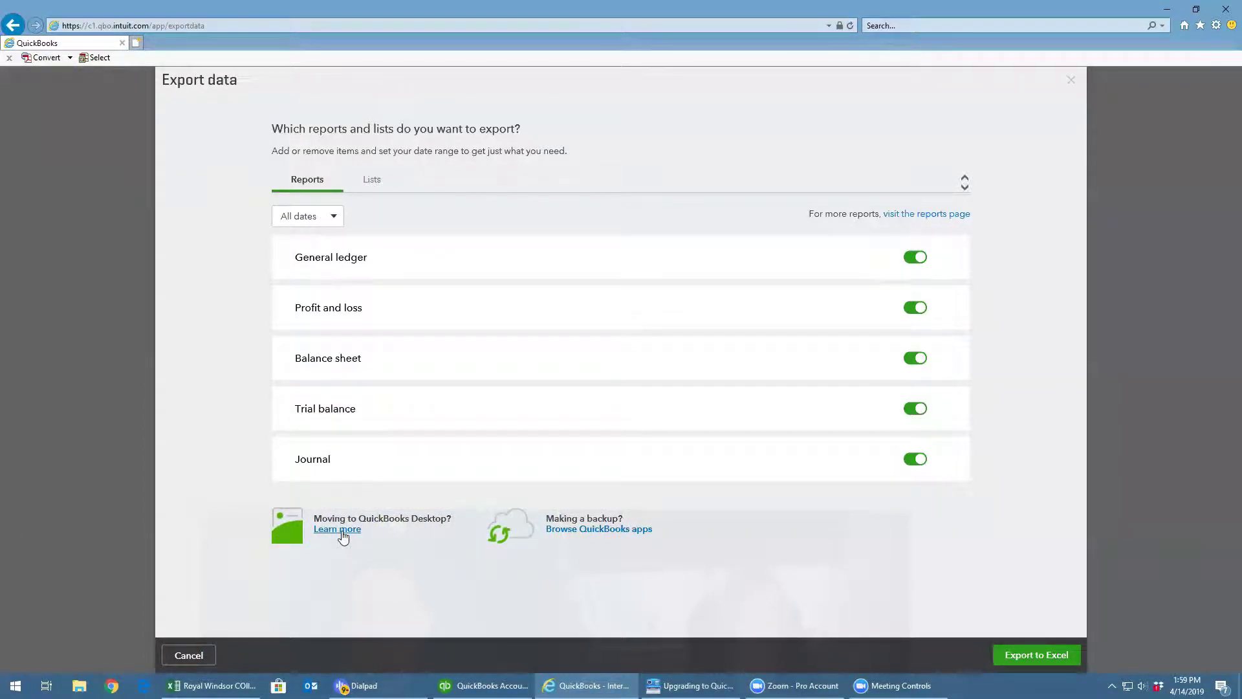
{"action": "left_click", "coordinate": [340, 531]}
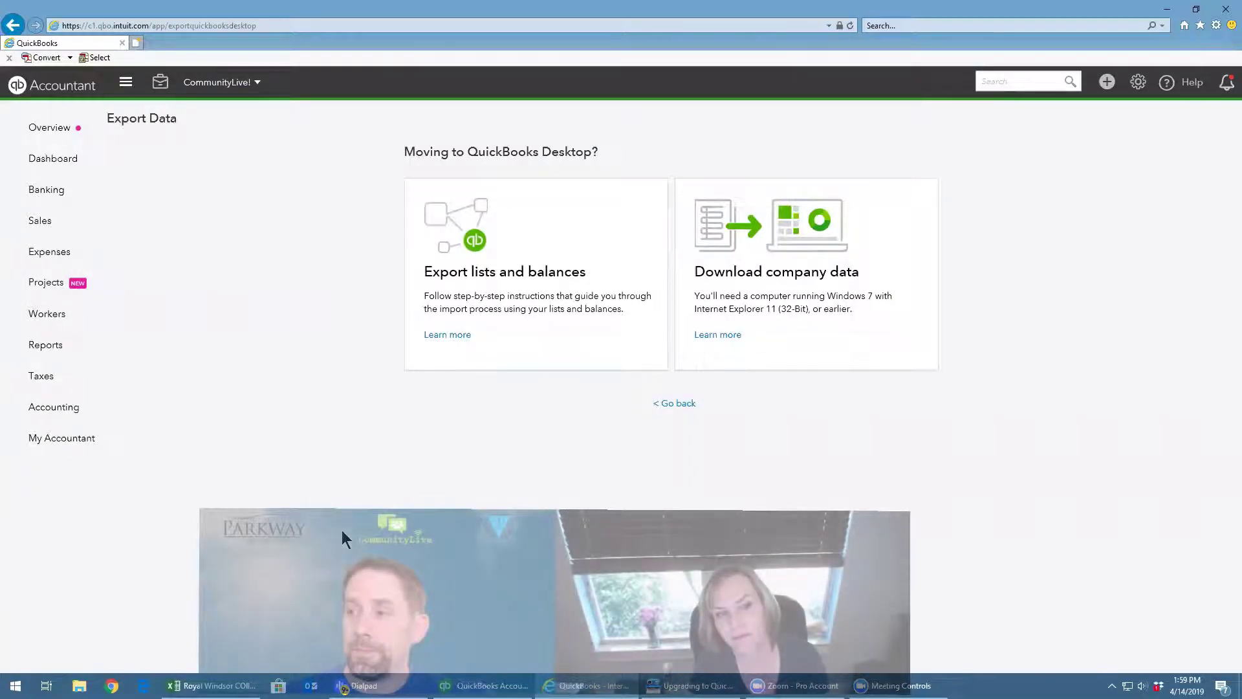
{"action": "left_click", "coordinate": [301, 24]}
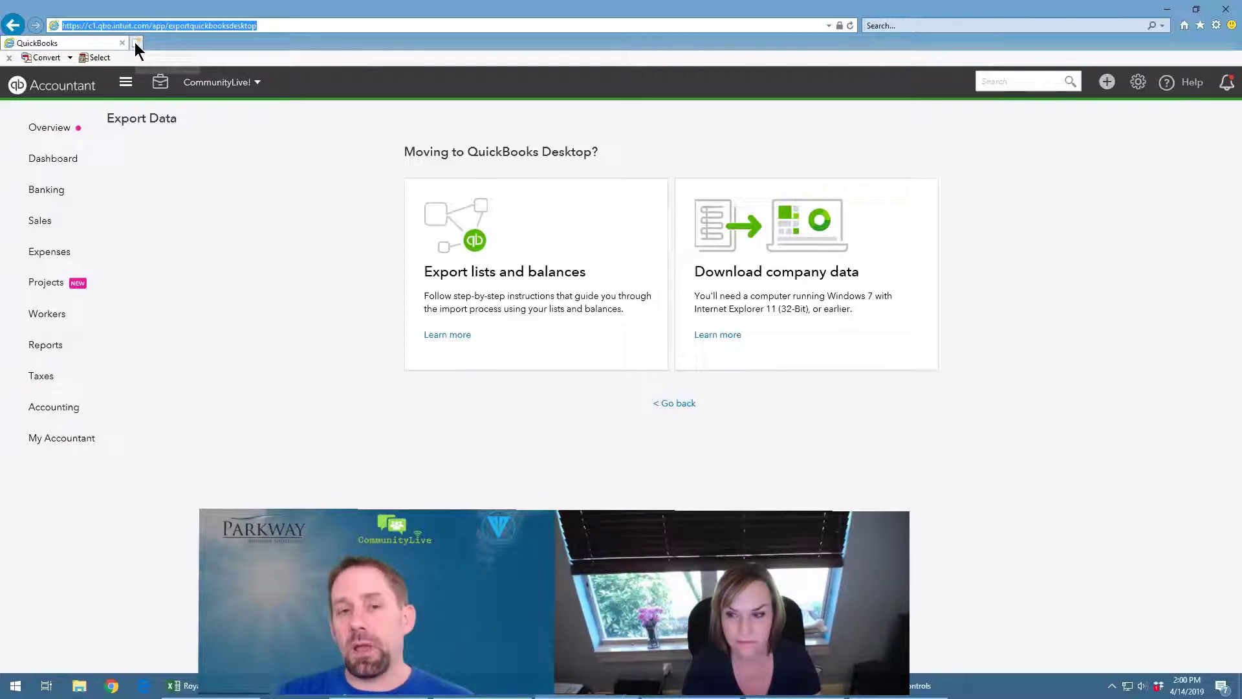
{"action": "left_click", "coordinate": [136, 43]}
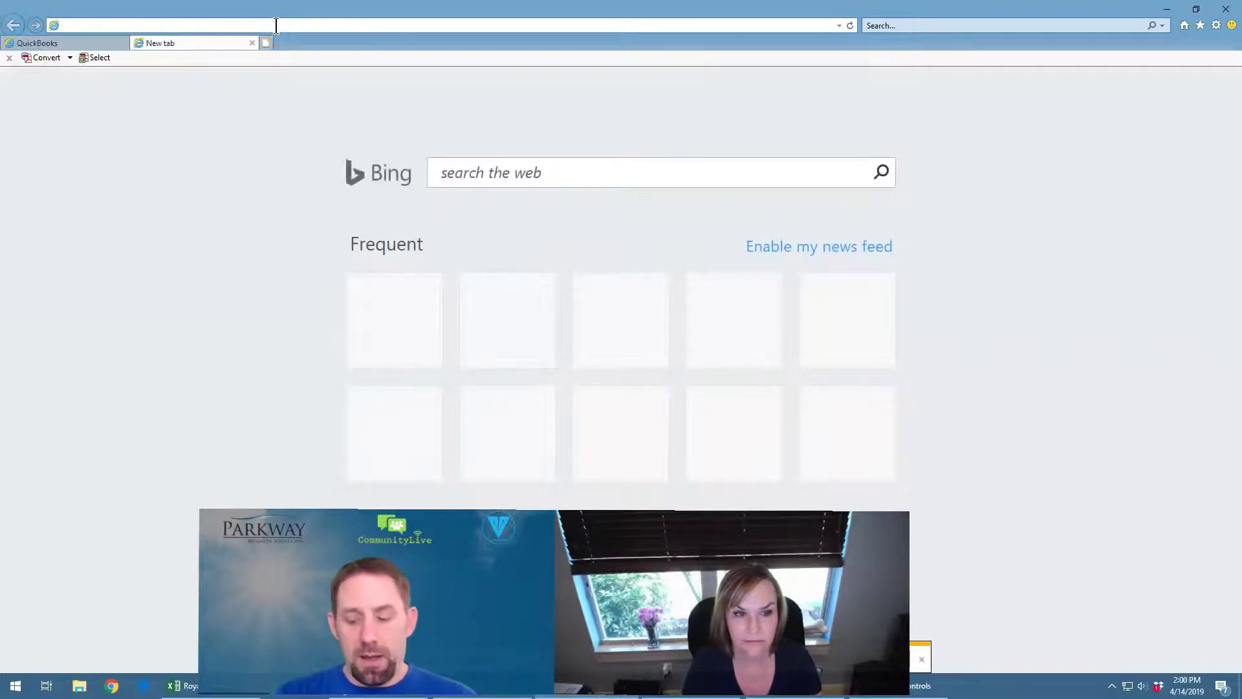
Clear the wrongly pasted text from the new tab's address bar.
{"action": "key", "text": "ctrl+v"}
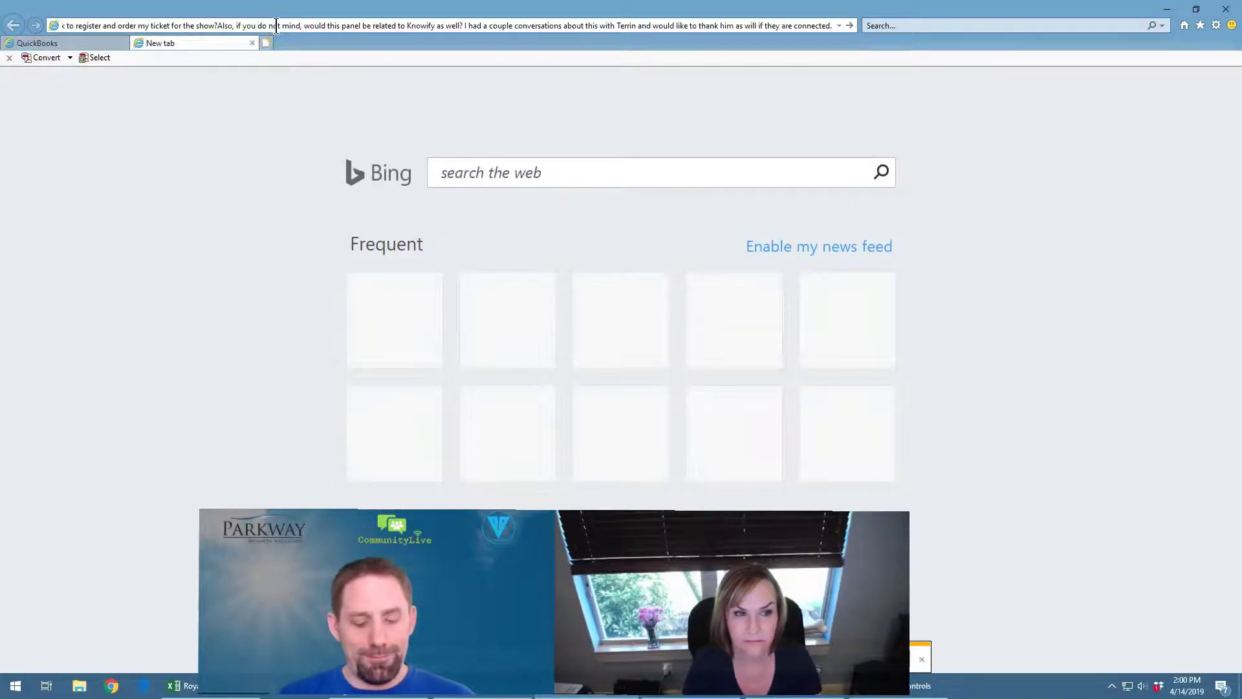
{"action": "key", "text": "ctrl+a"}
{"action": "key", "text": "BackSpace"}
{"action": "left_click", "coordinate": [169, 129]}
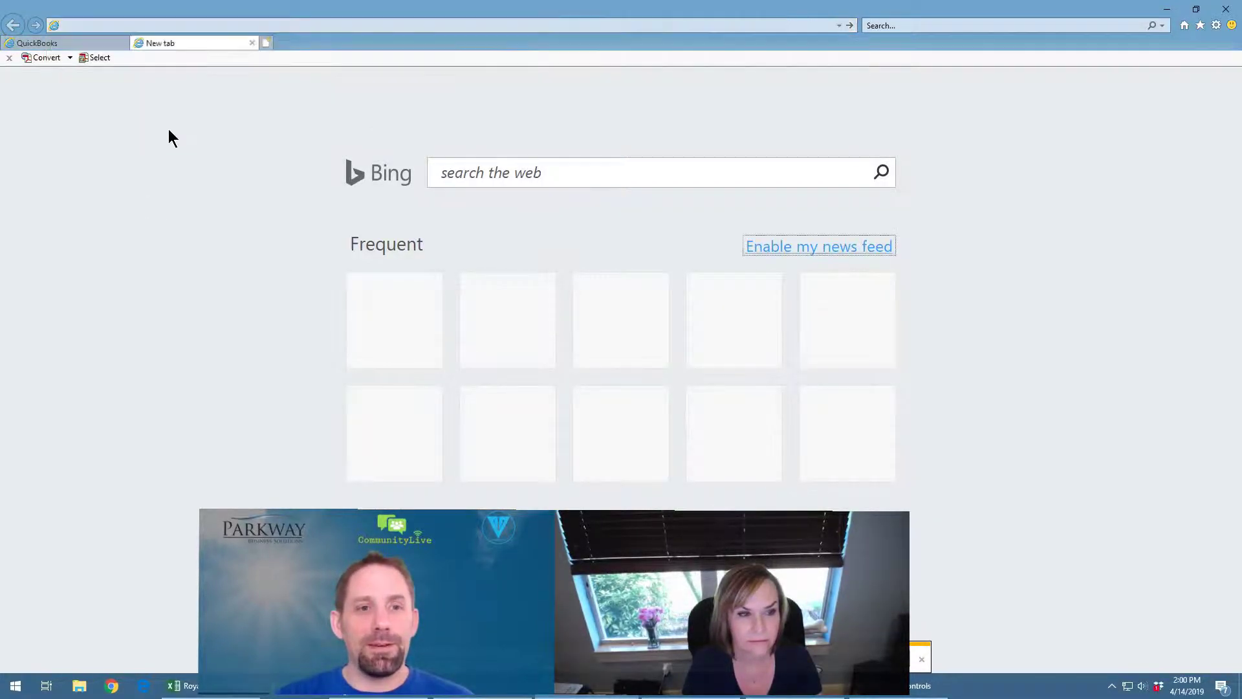
Copy the QuickBooks export page address from the first tab.
{"action": "left_click", "coordinate": [72, 43]}
{"action": "left_click", "coordinate": [281, 25]}
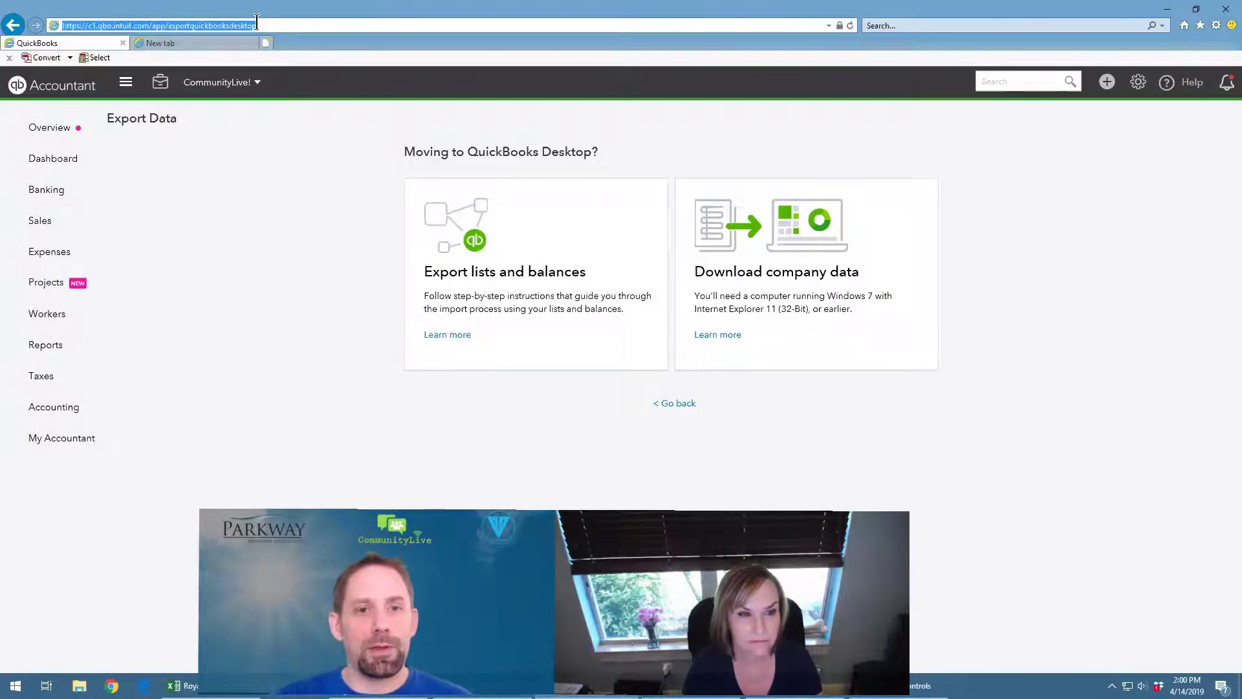
{"action": "right_click", "coordinate": [247, 26]}
{"action": "left_click", "coordinate": [279, 67]}
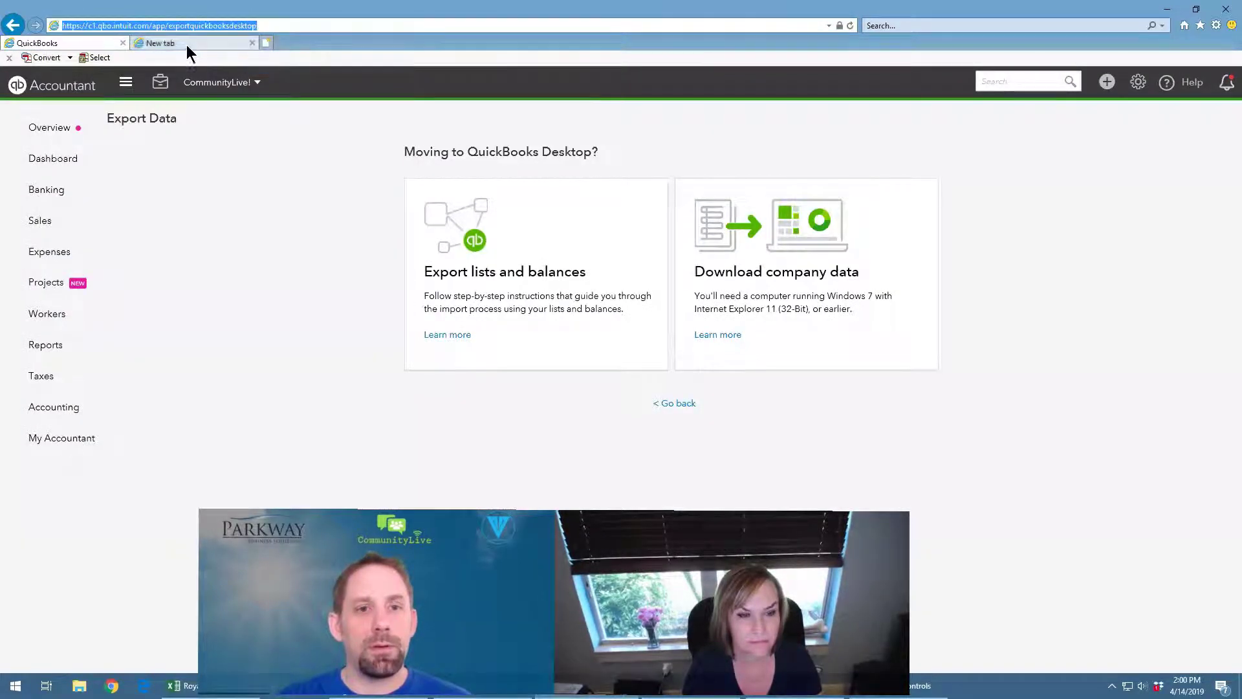
Paste the export page address into the new tab and load it.
{"action": "left_click", "coordinate": [187, 43]}
{"action": "right_click", "coordinate": [224, 26]}
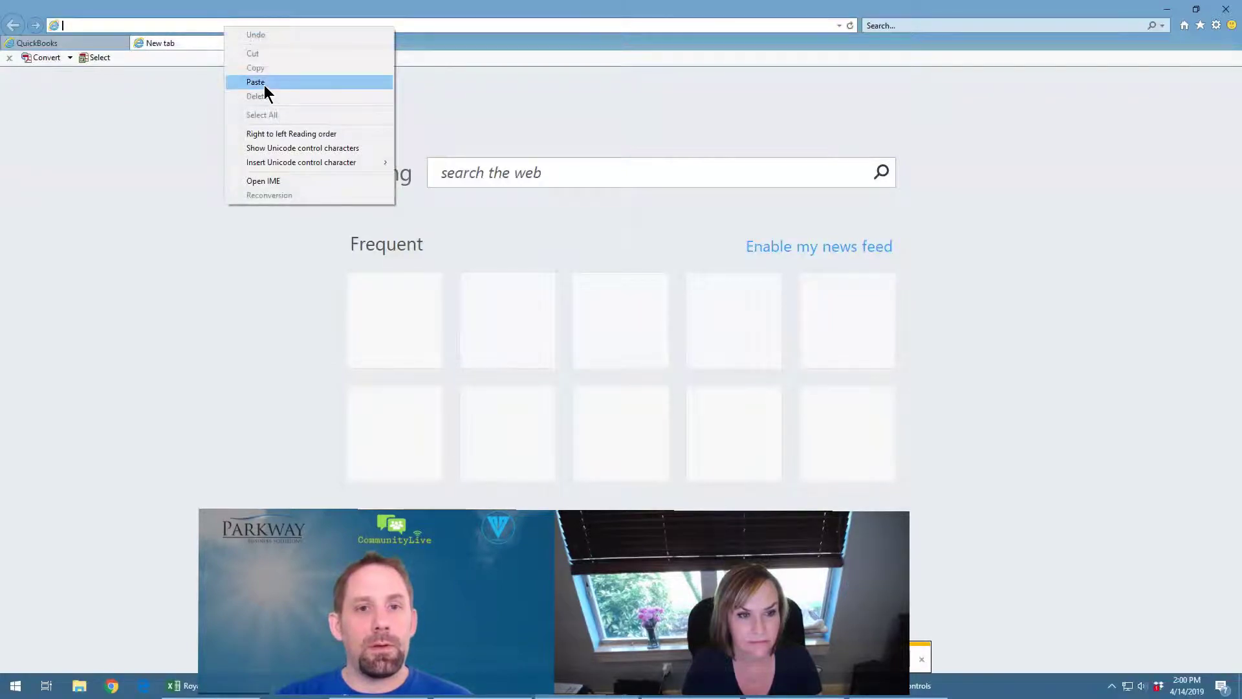
{"action": "left_click", "coordinate": [262, 81]}
{"action": "key", "text": "Return"}
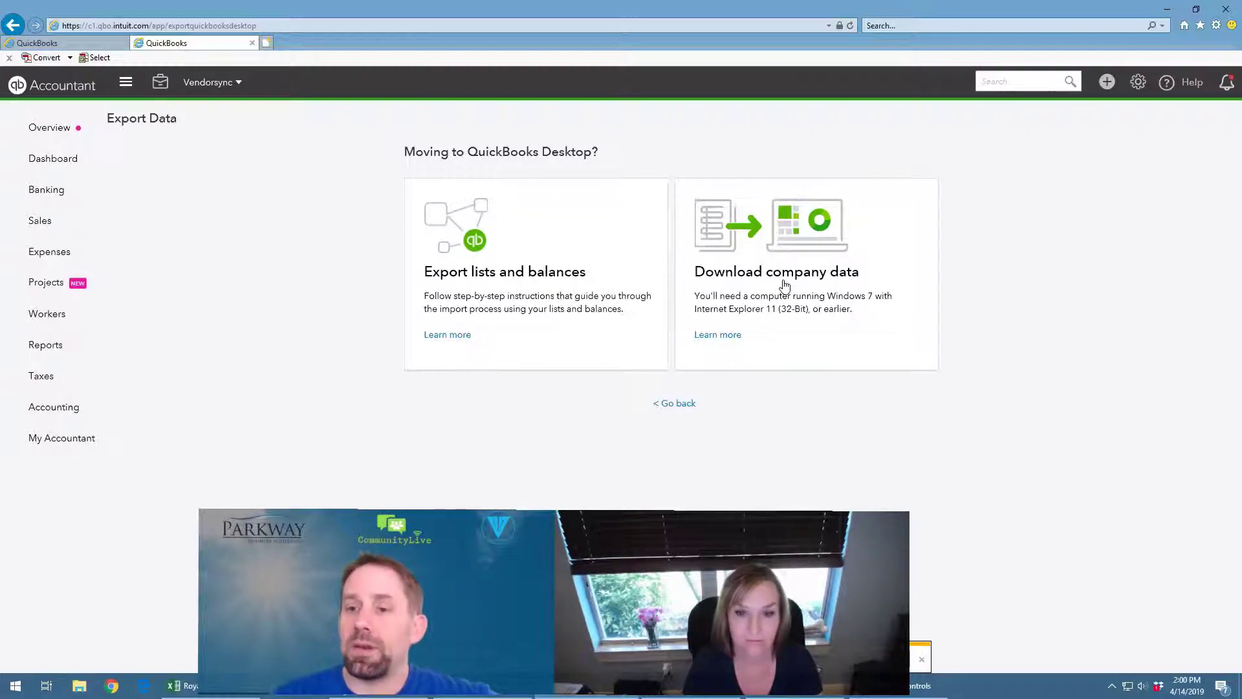
Choose Download company data, Get Started, and continue past Step 1: Prepare to export.
{"action": "left_click", "coordinate": [784, 285]}
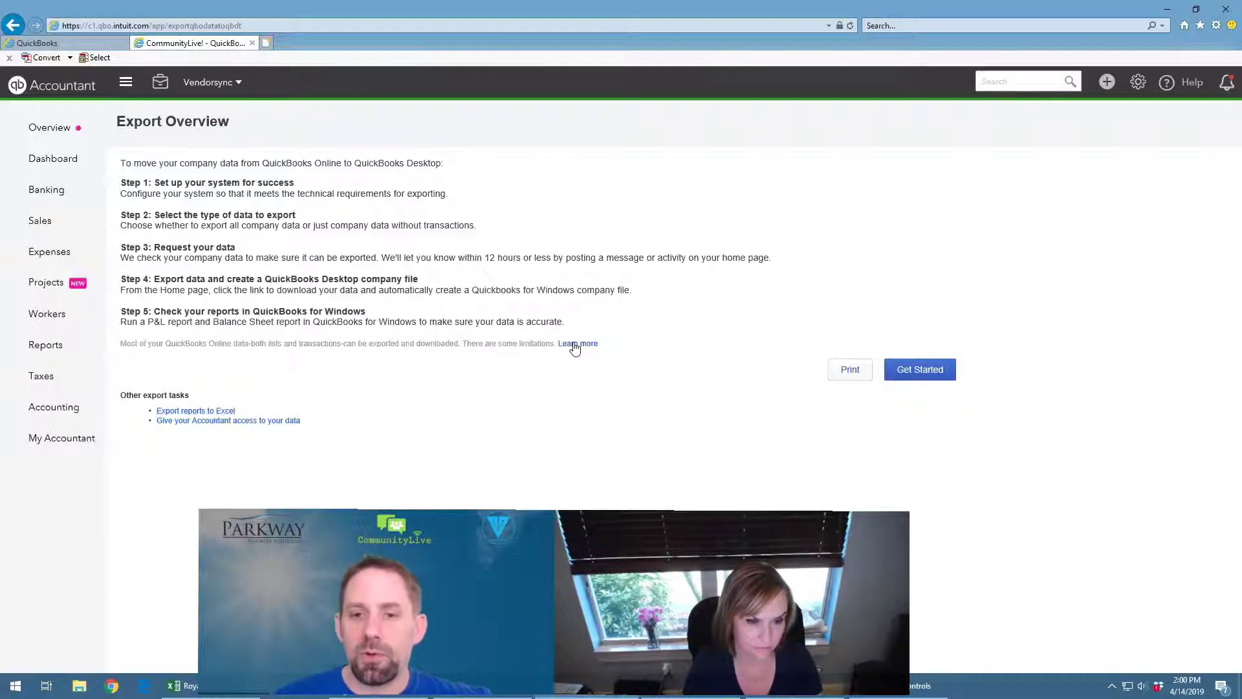
{"action": "left_click", "coordinate": [936, 379]}
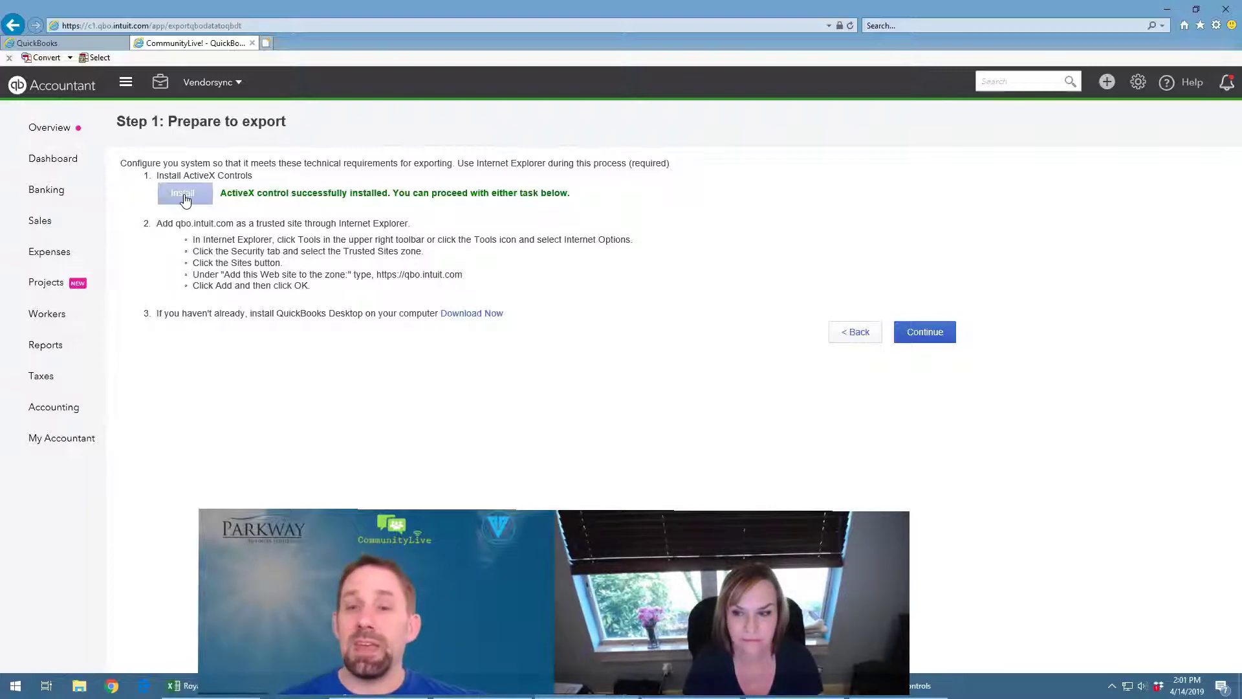
{"action": "left_click", "coordinate": [912, 331]}
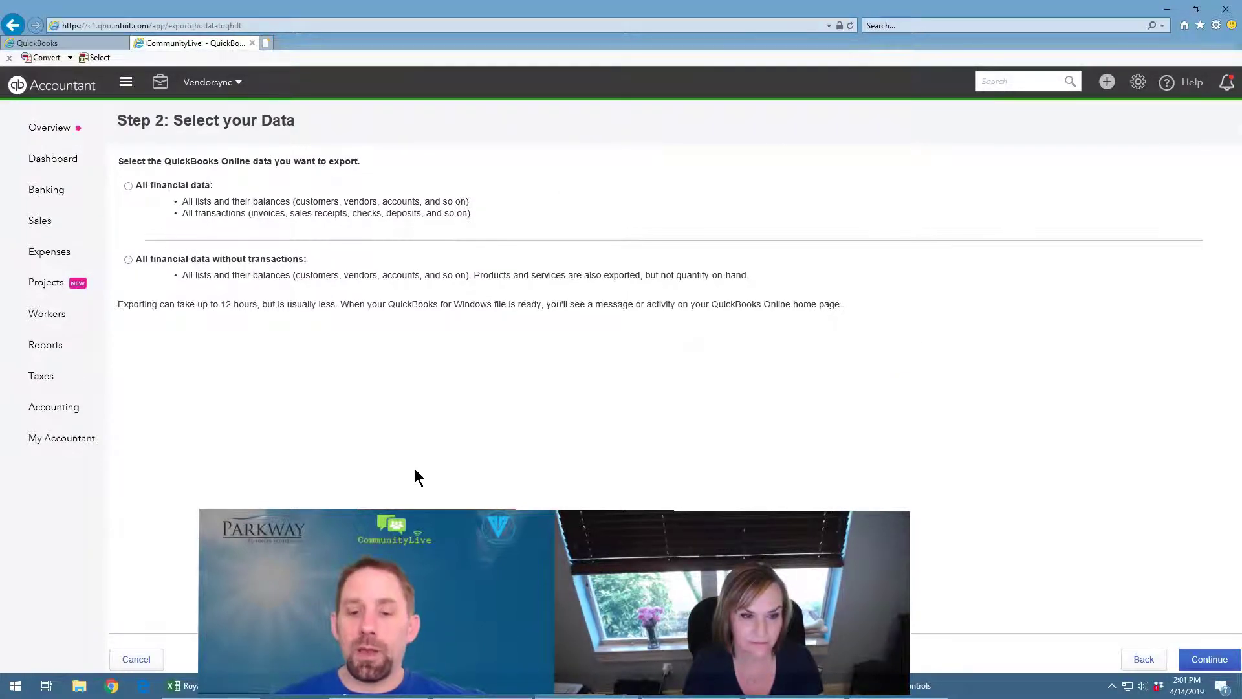
Bring up QuickBooks Desktop's No Company Open window with Alt+Tab.
{"action": "key", "text": "alt+Tab"}
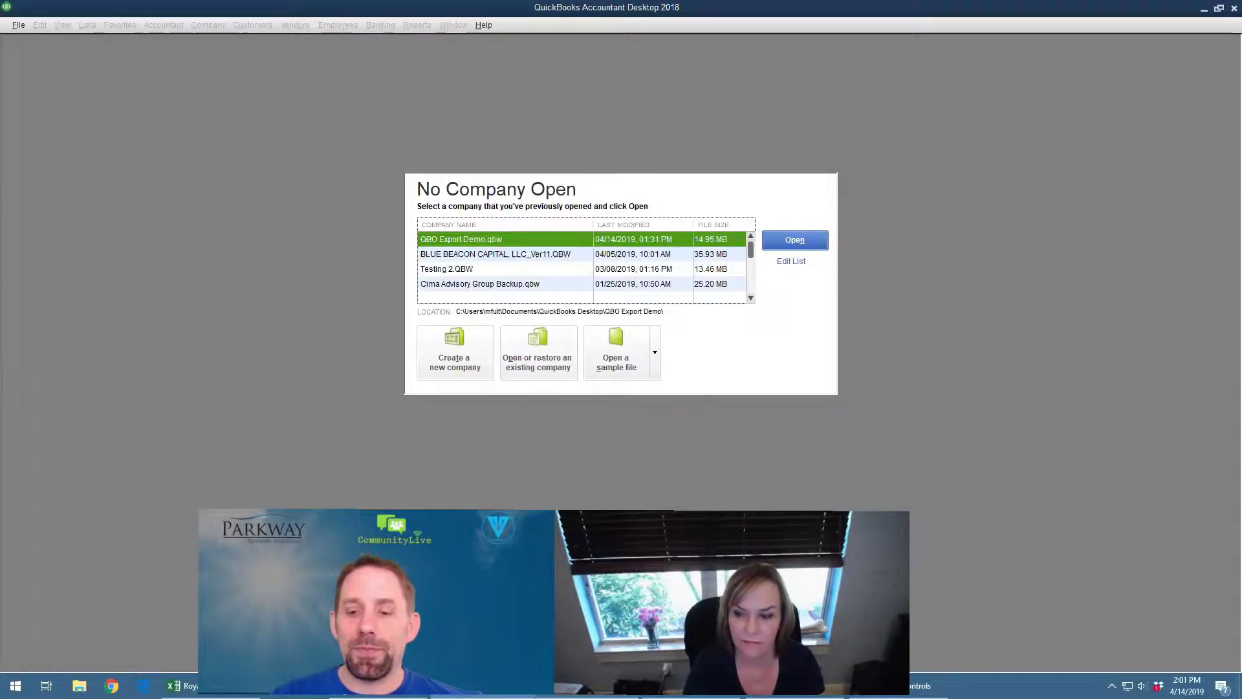
Back in the browser, select 'All financial data, including all transactions' on Step 2.
{"action": "key", "text": "alt+Tab"}
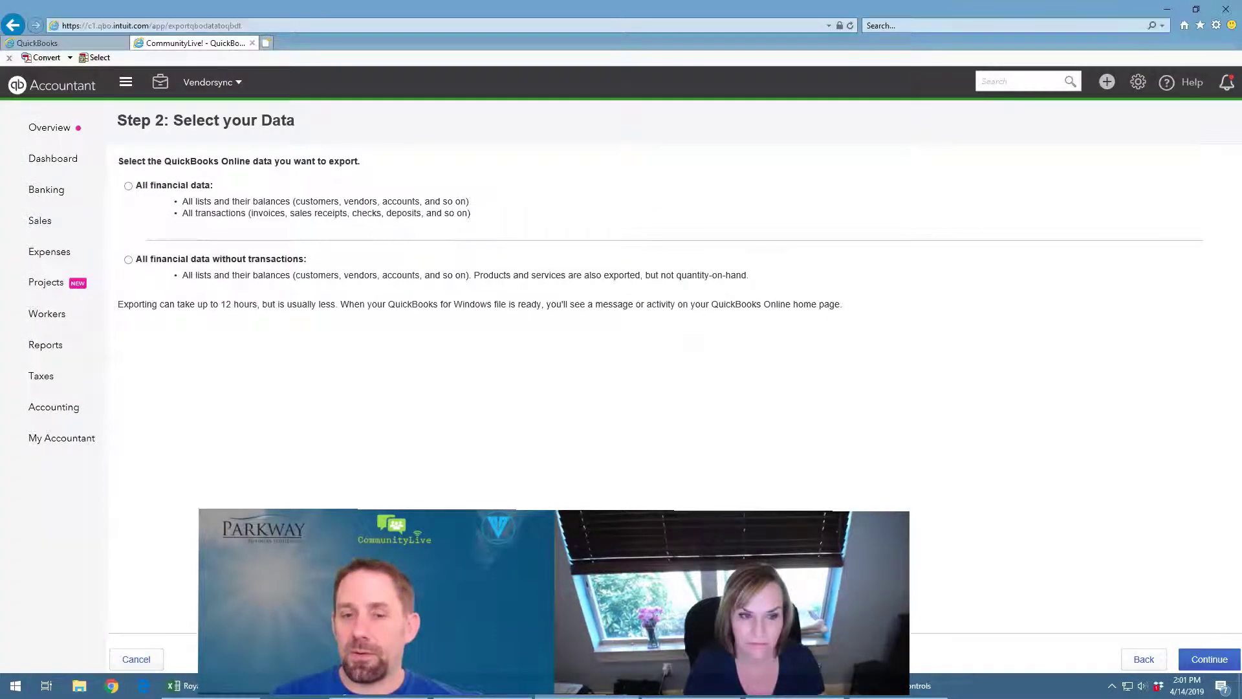
{"action": "key", "text": "alt+Tab"}
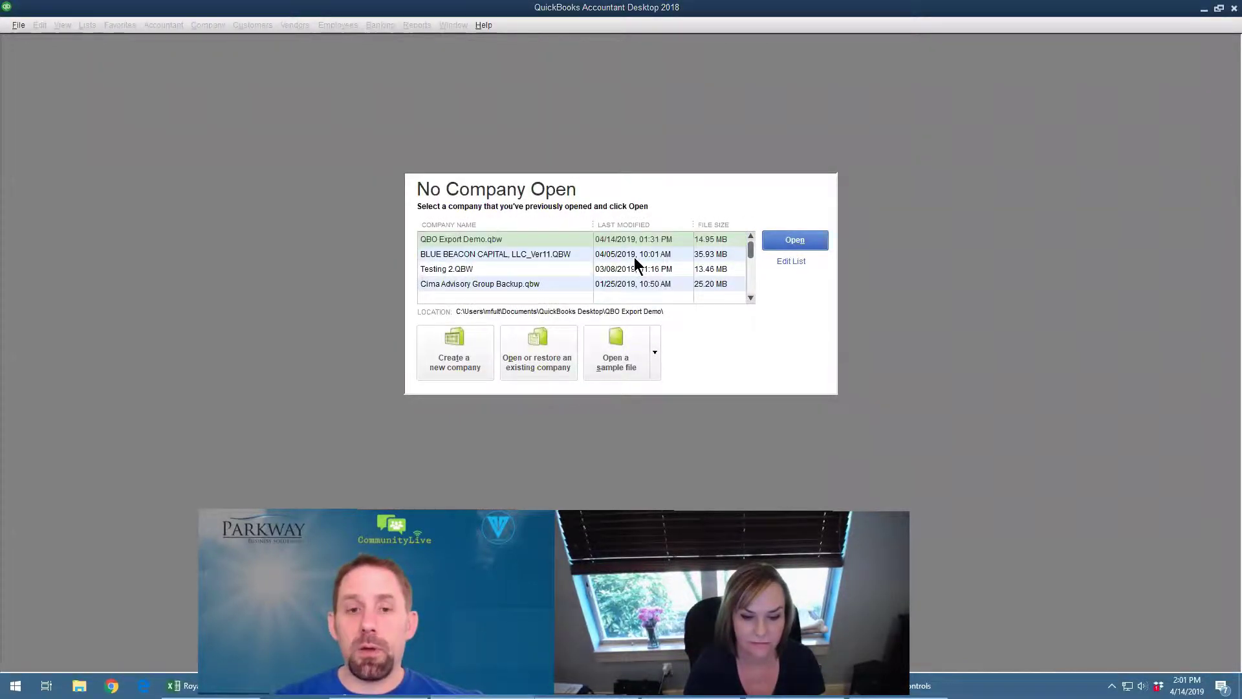
{"action": "key", "text": "alt+Tab"}
{"action": "left_click", "coordinate": [129, 186]}
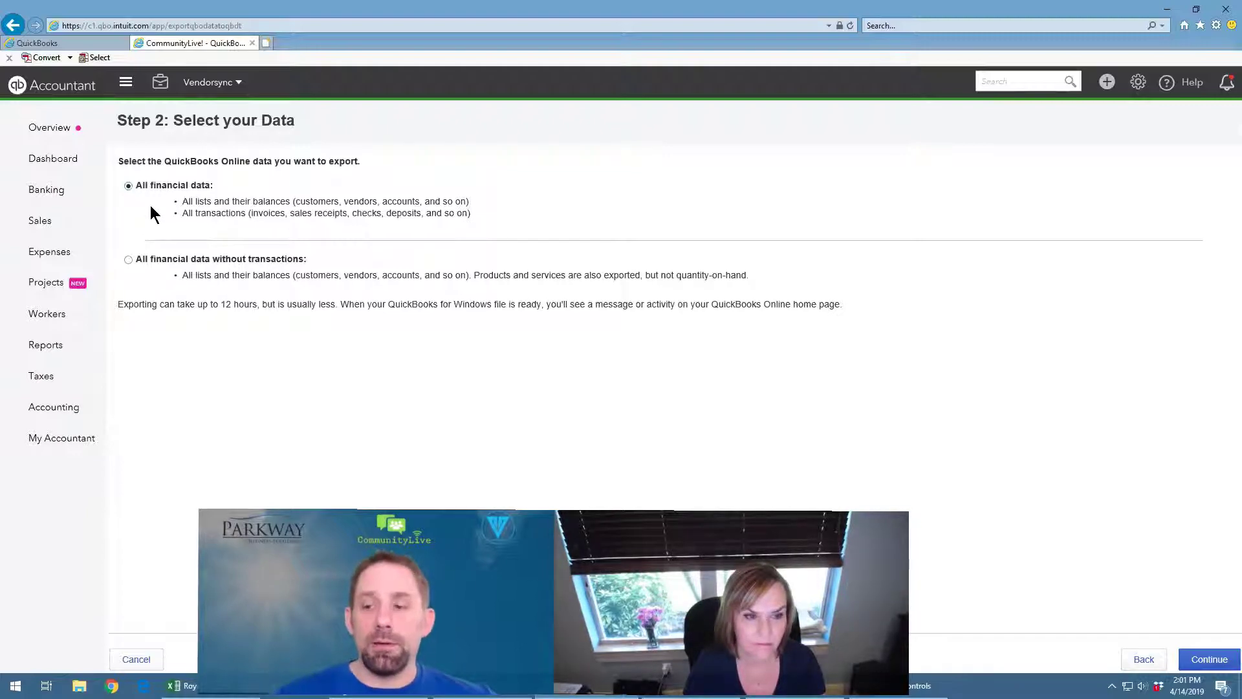
Continue from Step 2 to the Exporting from QuickBooks Online Plus page.
{"action": "left_click", "coordinate": [1194, 658]}
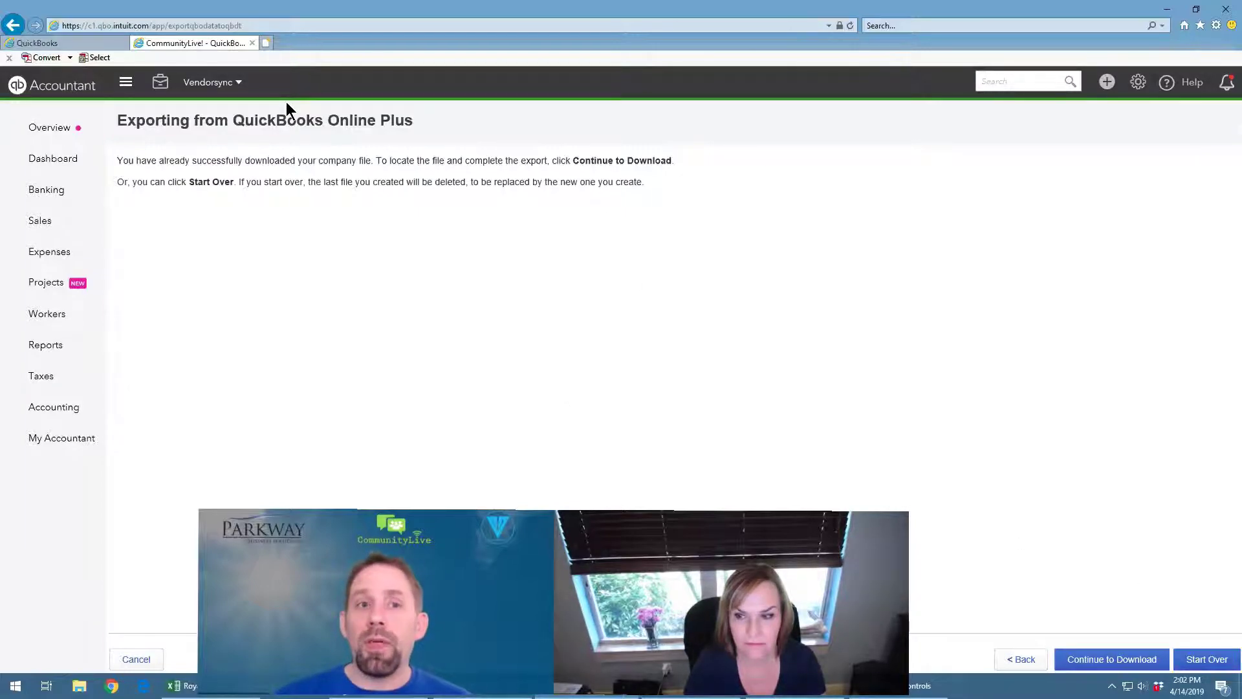
Check the company dashboard in the first tab, then continue the export to Step 4.
{"action": "left_click", "coordinate": [74, 40]}
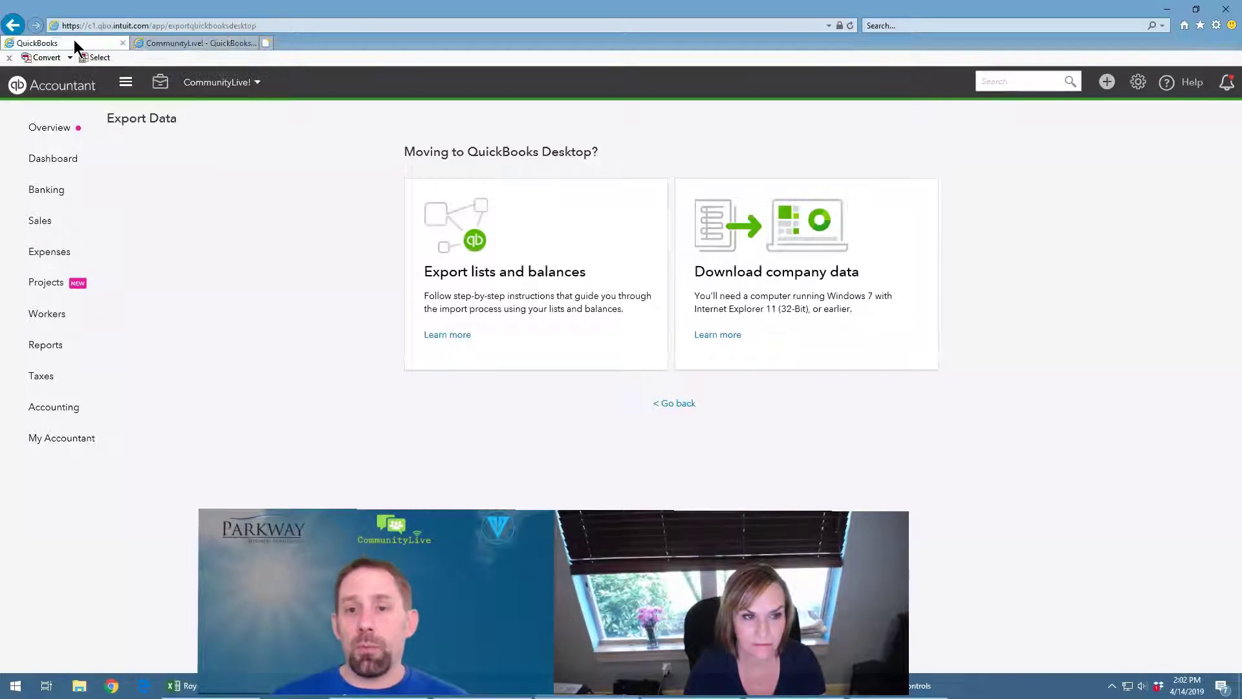
{"action": "left_click", "coordinate": [55, 161]}
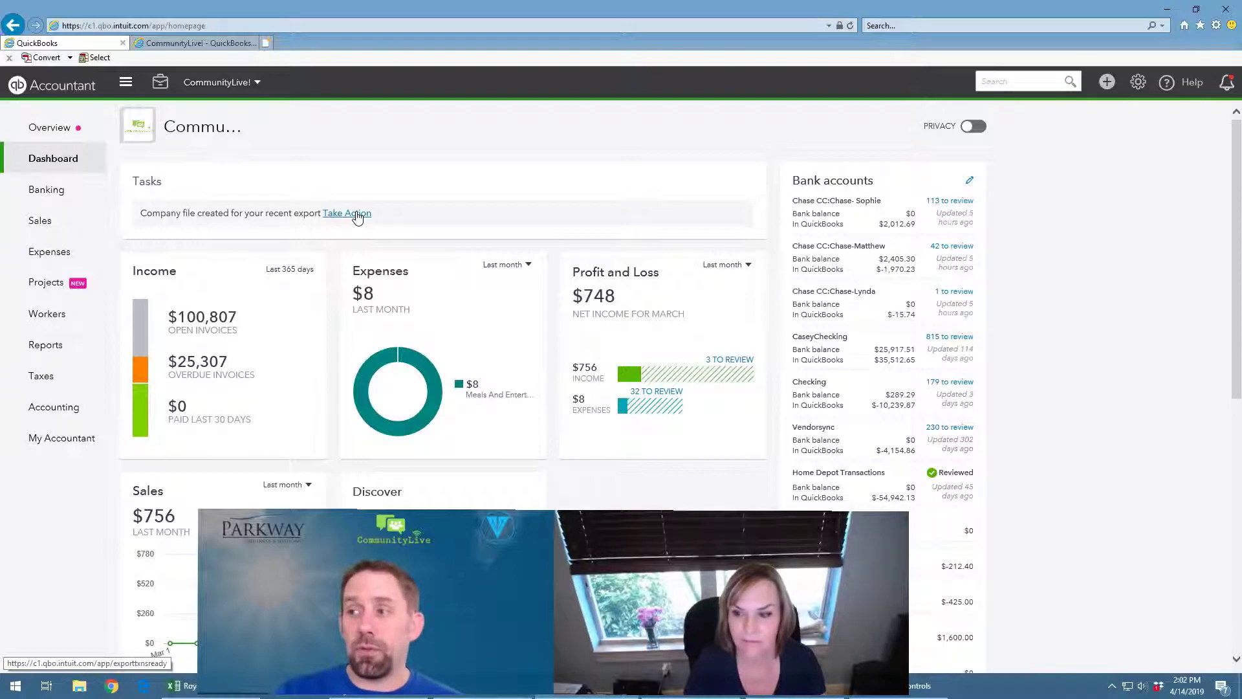
{"action": "left_click", "coordinate": [211, 44]}
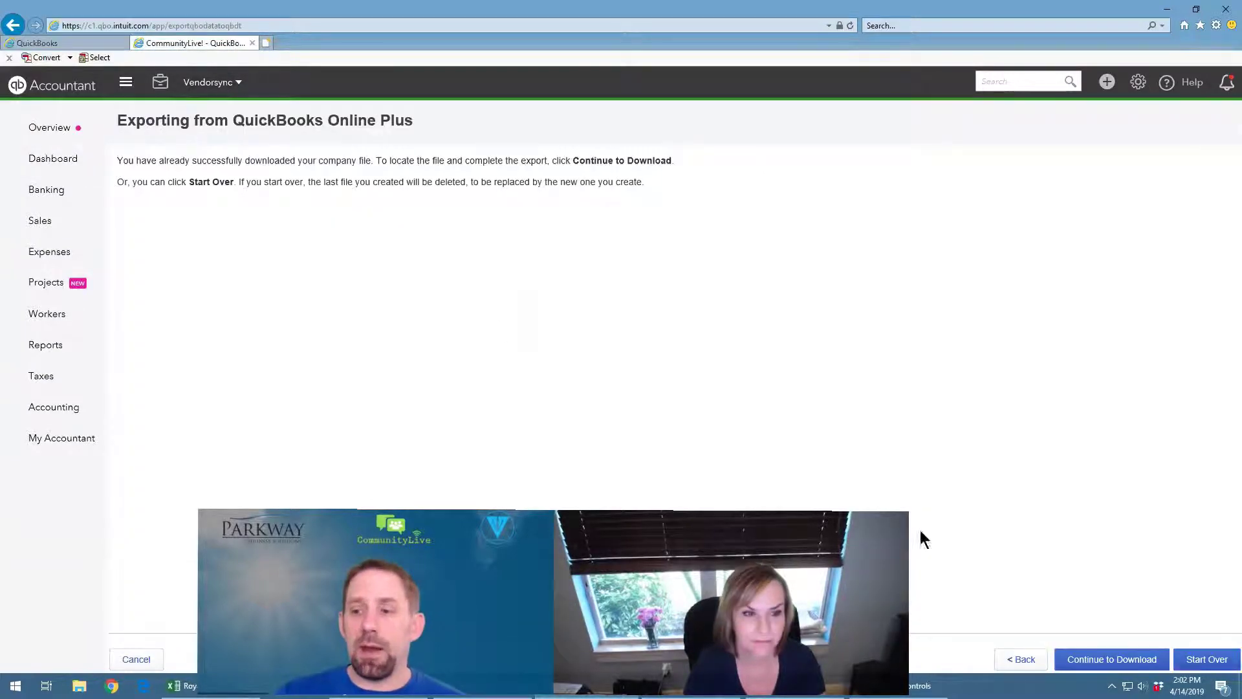
{"action": "left_click", "coordinate": [1118, 660]}
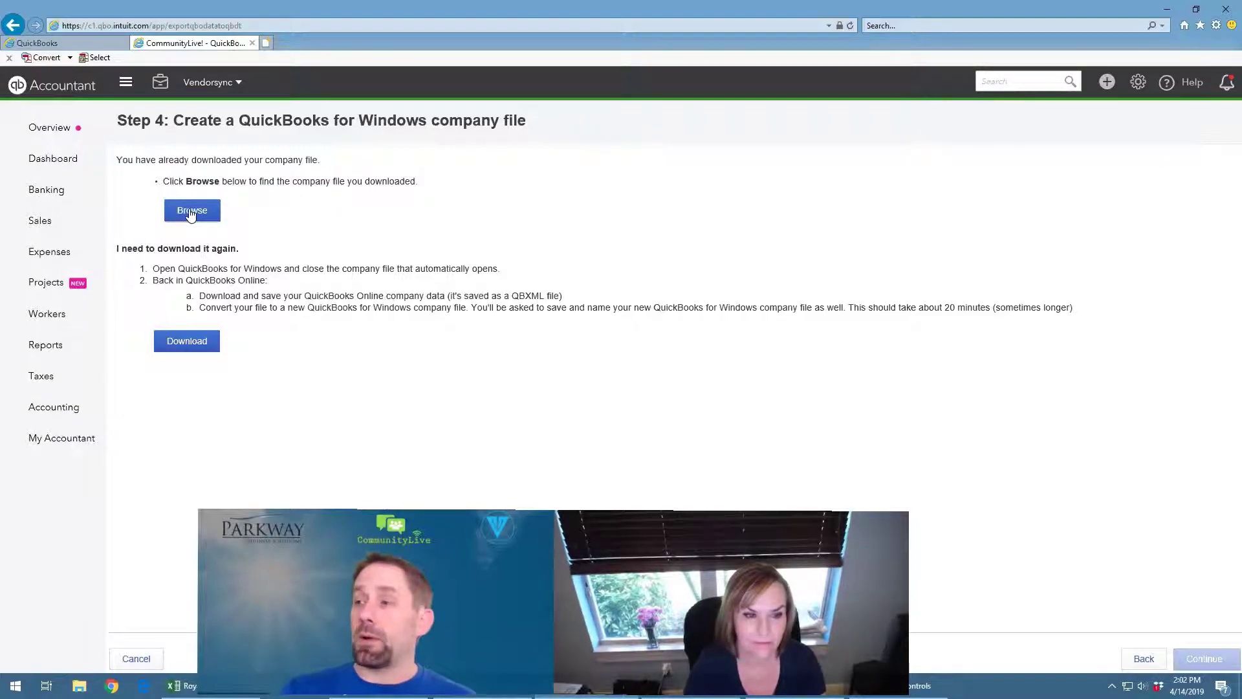
Start downloading the company data file and browse to the QuickBooks Desktop folder.
{"action": "left_click", "coordinate": [197, 346]}
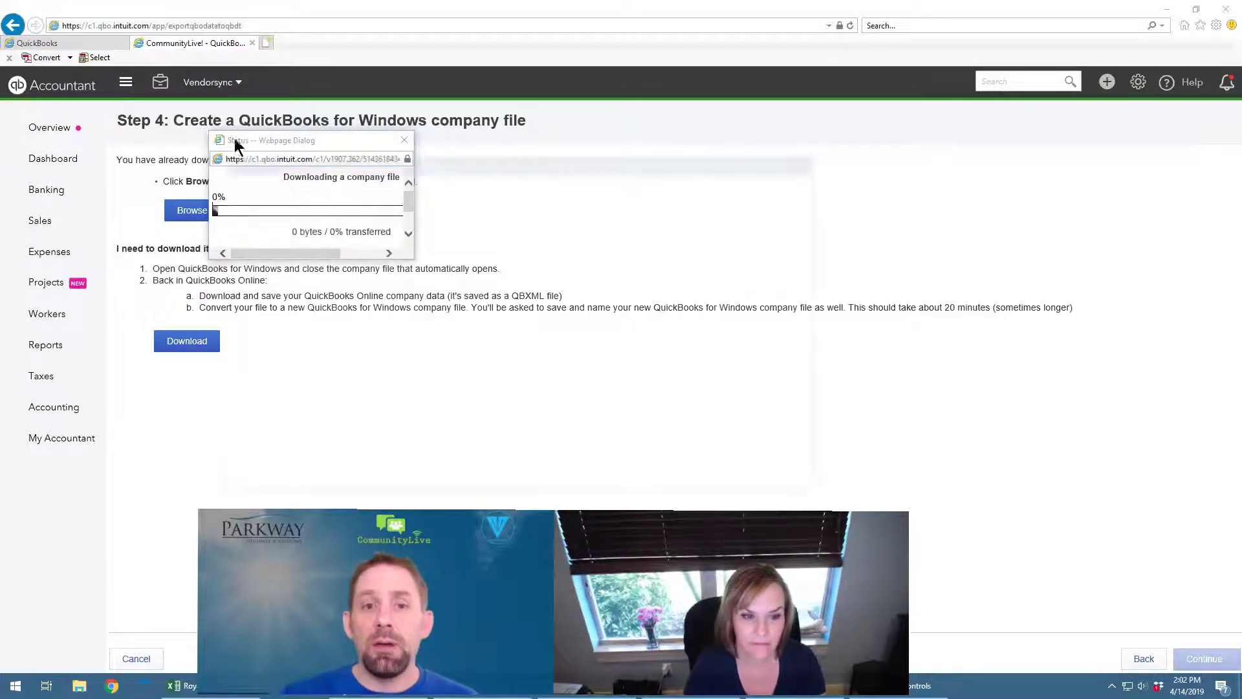
{"action": "left_click_drag", "start_coordinate": [511, 162], "coordinate": [758, 154]}
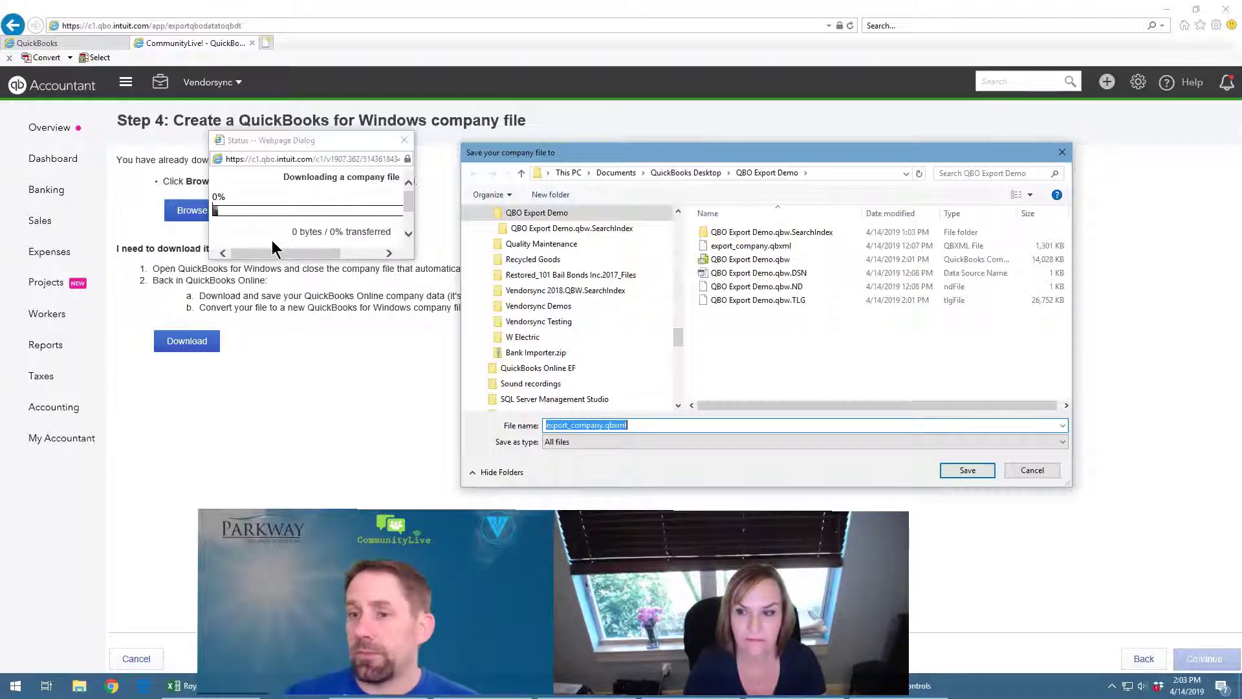
{"action": "left_click", "coordinate": [676, 172]}
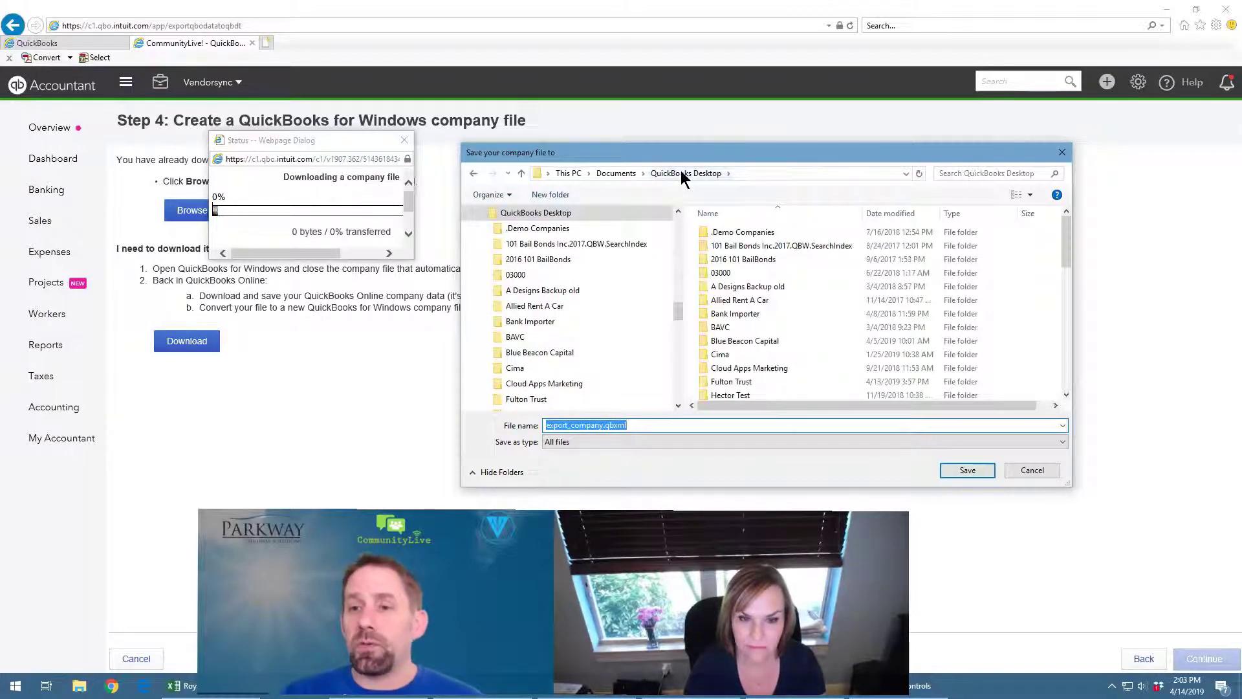
Create a new folder named 'QB Community Live' in QuickBooks Desktop.
{"action": "right_click", "coordinate": [1014, 298]}
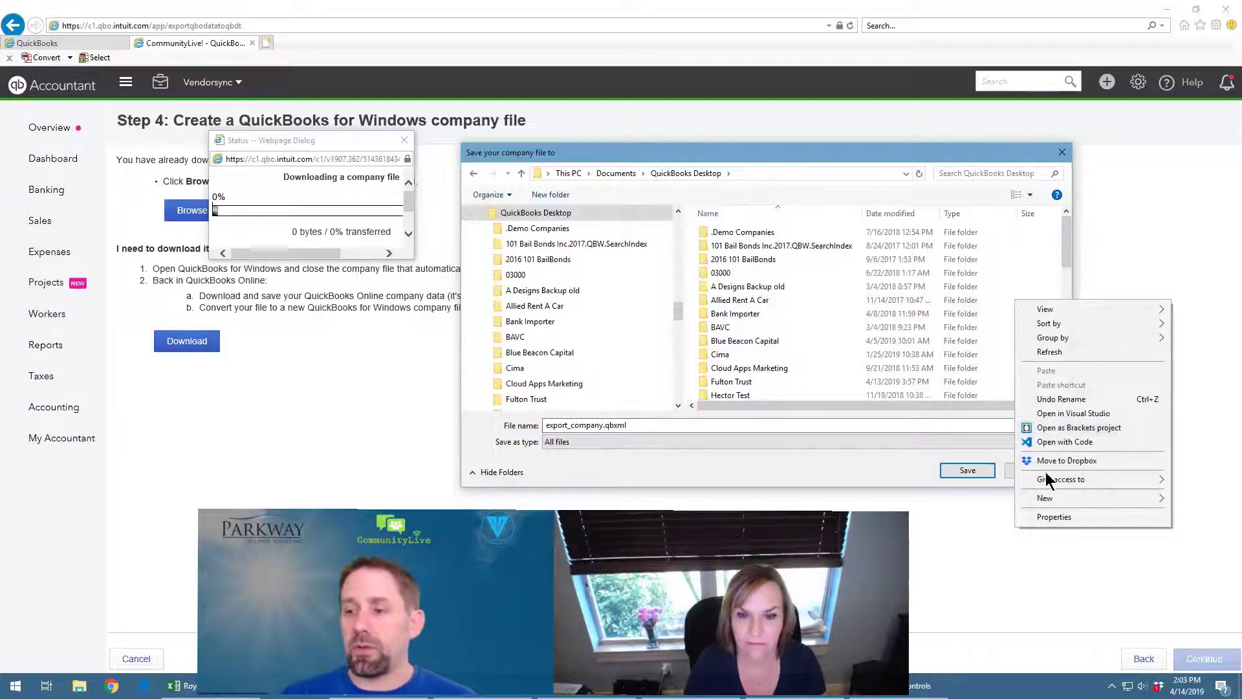
{"action": "mouse_move", "coordinate": [1048, 502]}
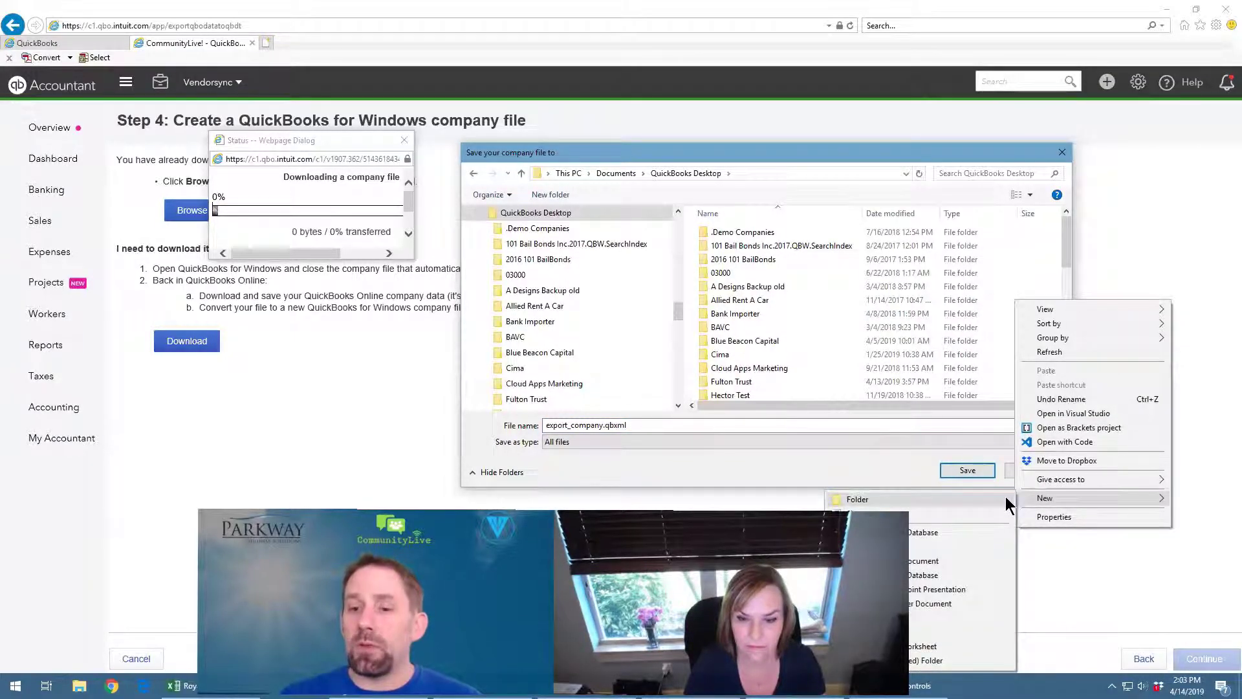
{"action": "left_click", "coordinate": [1008, 502]}
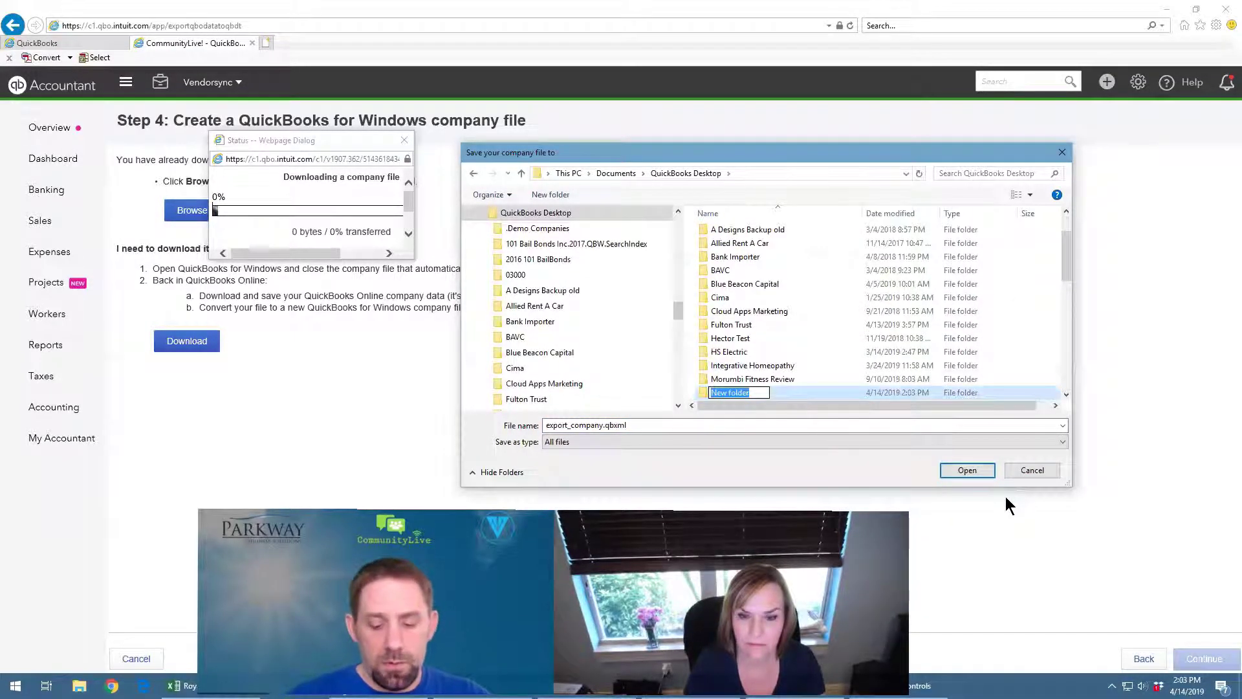
{"action": "type", "text": "QB COmmuni"}
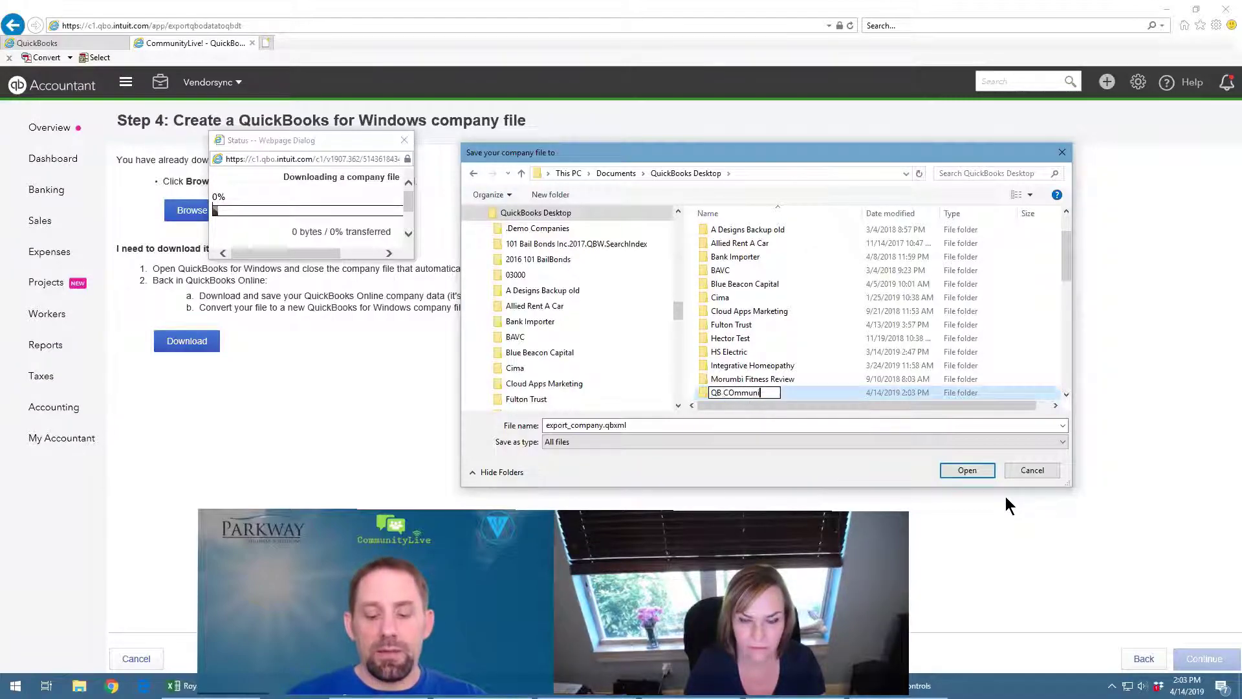
{"action": "type", "text": "ty"}
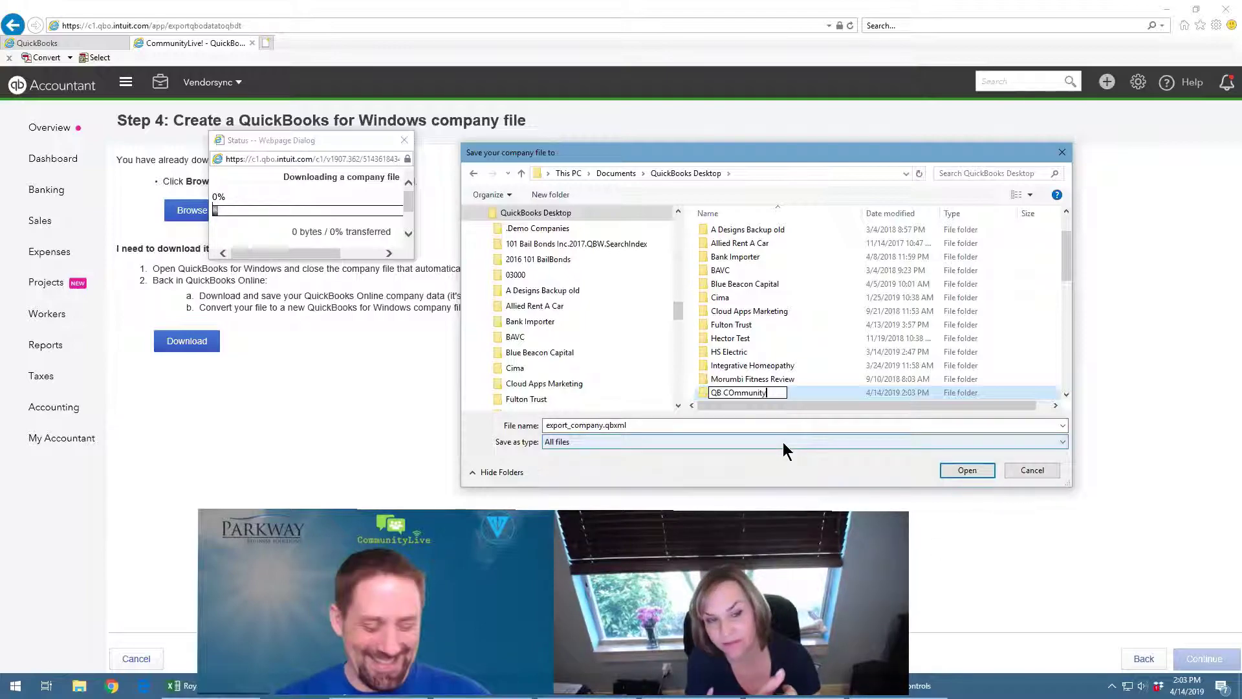
{"action": "key", "text": "BackSpace"}
{"action": "key", "text": "BackSpace"}
{"action": "key", "text": "BackSpace"}
{"action": "key", "text": "BackSpace"}
{"action": "key", "text": "BackSpace"}
{"action": "key", "text": "BackSpace"}
{"action": "key", "text": "BackSpace"}
{"action": "key", "text": "BackSpace"}
{"action": "type", "text": "ommu"}
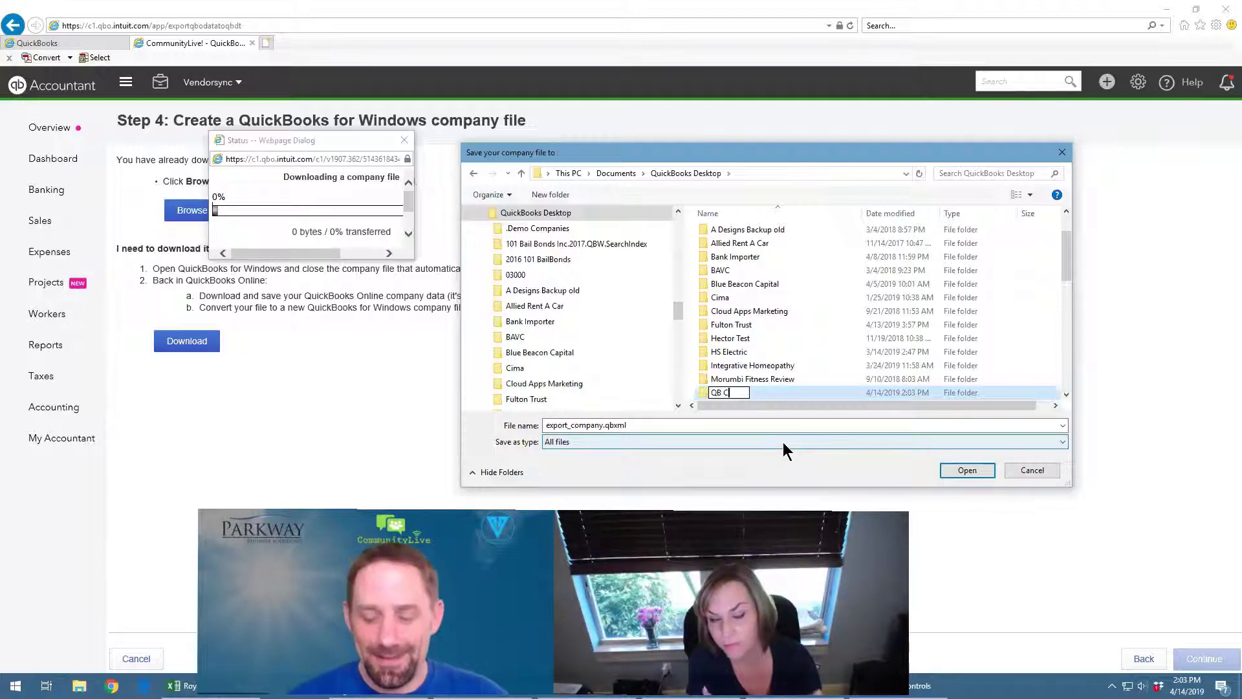
{"action": "type", "text": "nity Live"}
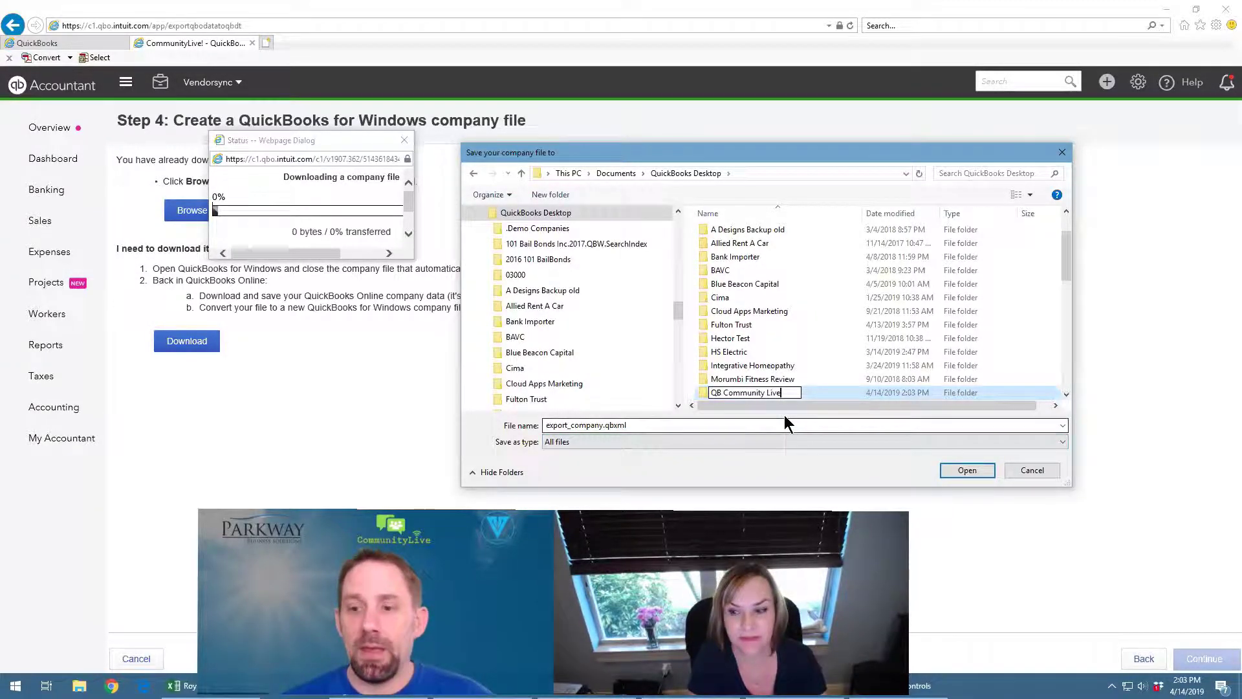
{"action": "key", "text": "Tab"}
Save export_company.qbxml into the QB Community Live folder.
{"action": "left_click", "coordinate": [754, 378]}
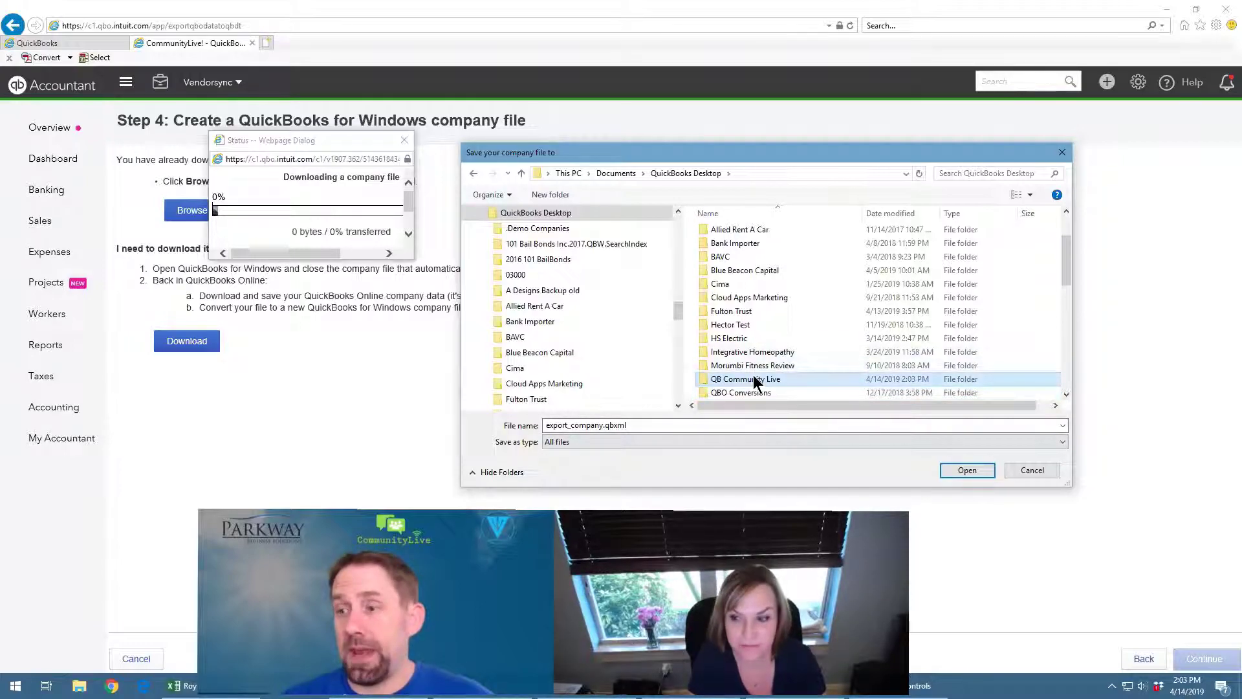
{"action": "double_click", "coordinate": [753, 378]}
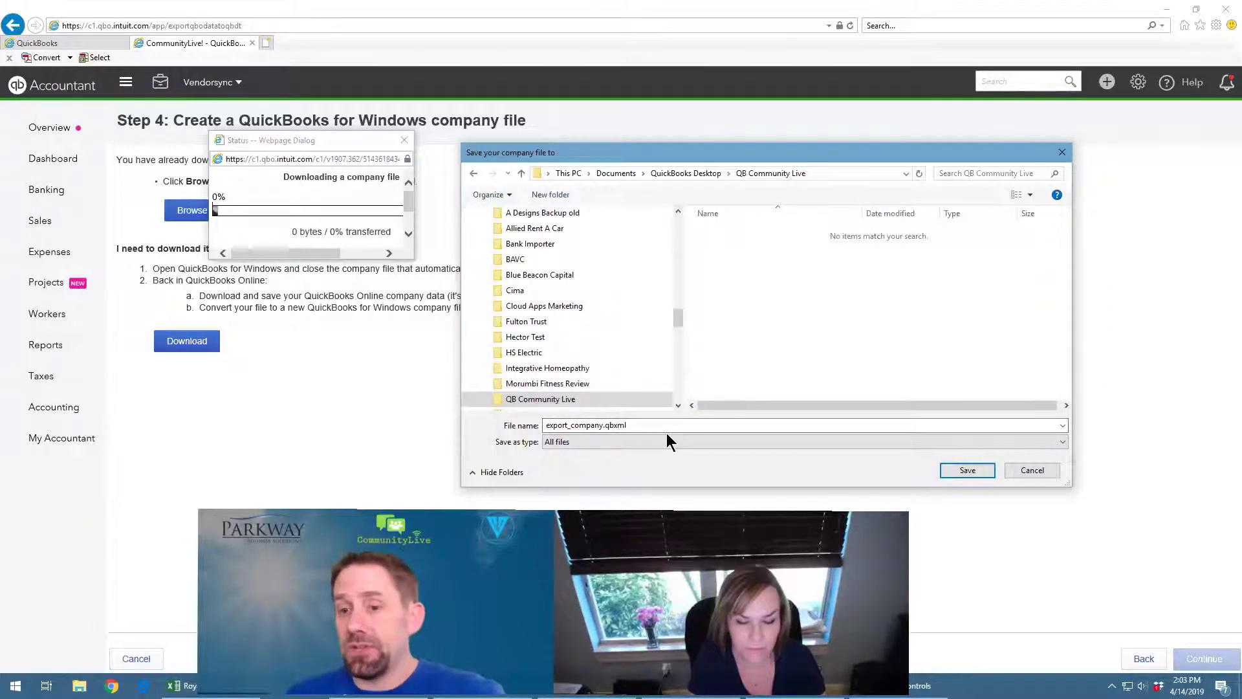
{"action": "left_click", "coordinate": [967, 471]}
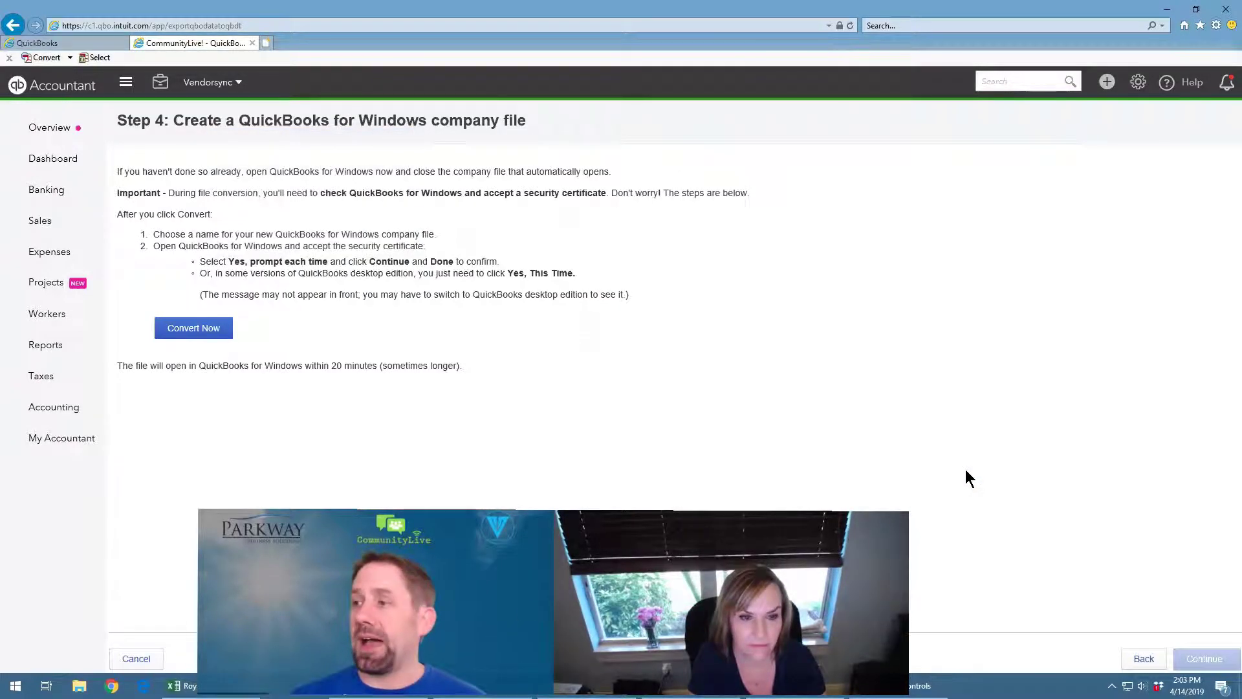
Choose Convert Now and save the new company file as 'QB COmmunity Live'.
{"action": "left_click", "coordinate": [197, 329]}
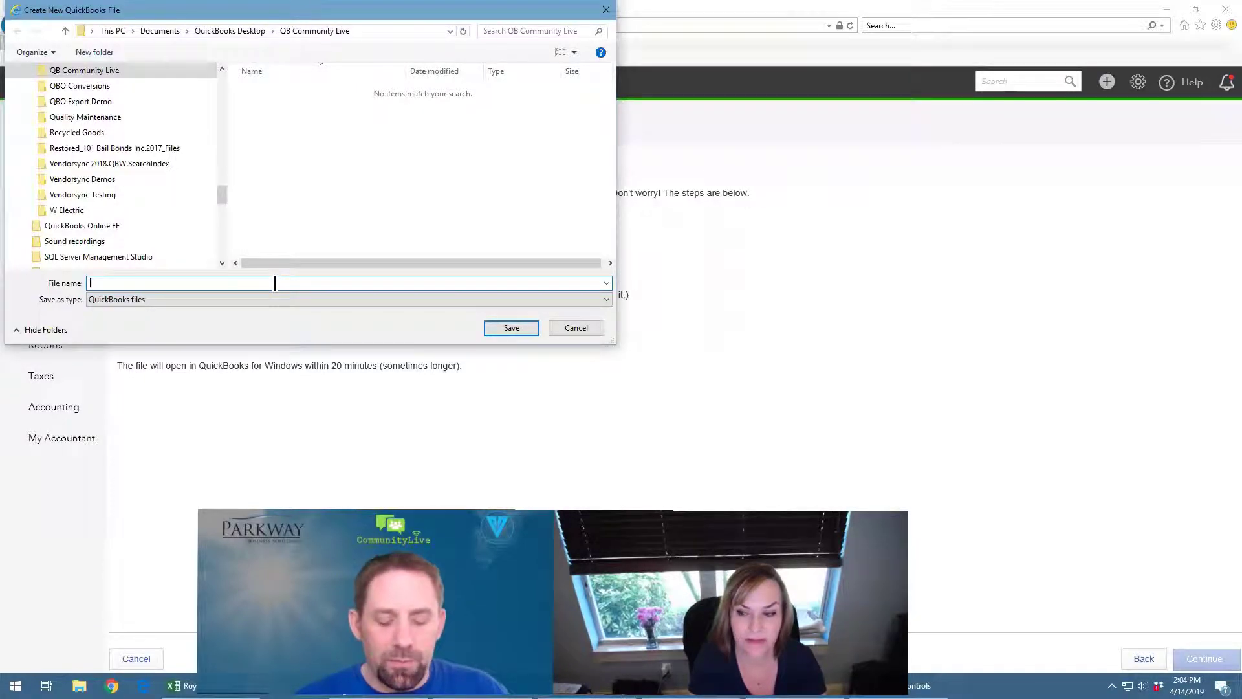
{"action": "type", "text": "B COmmuni"}
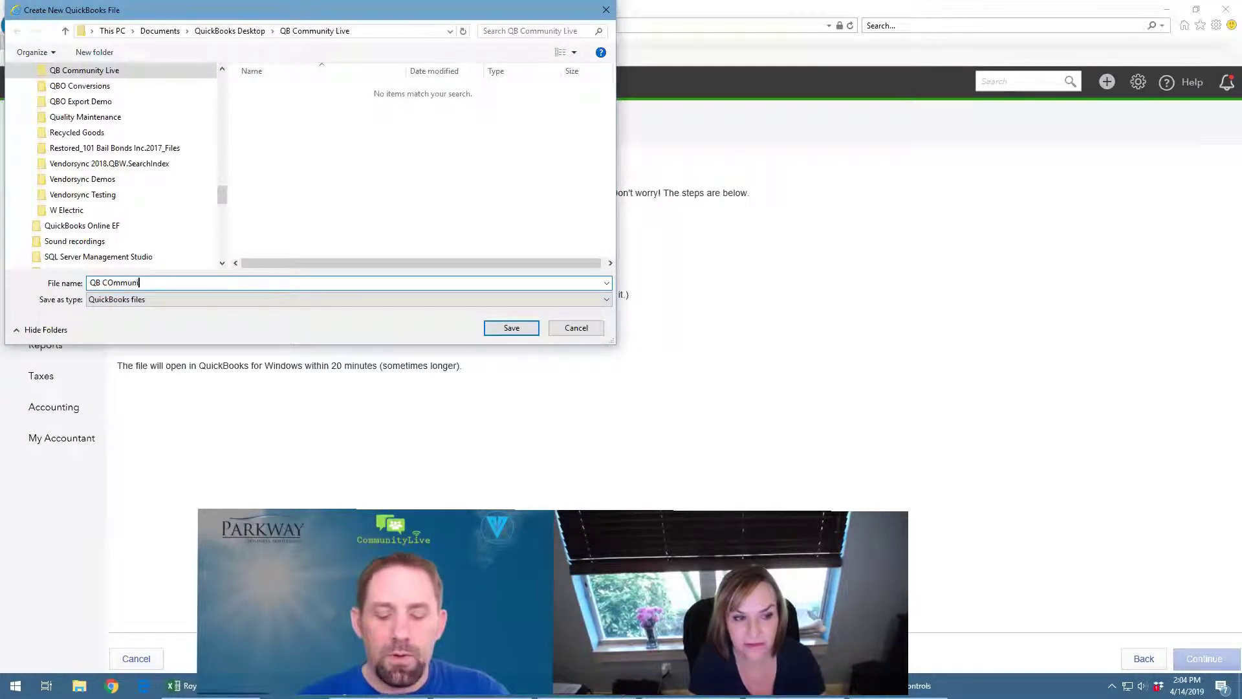
{"action": "type", "text": "ty Live"}
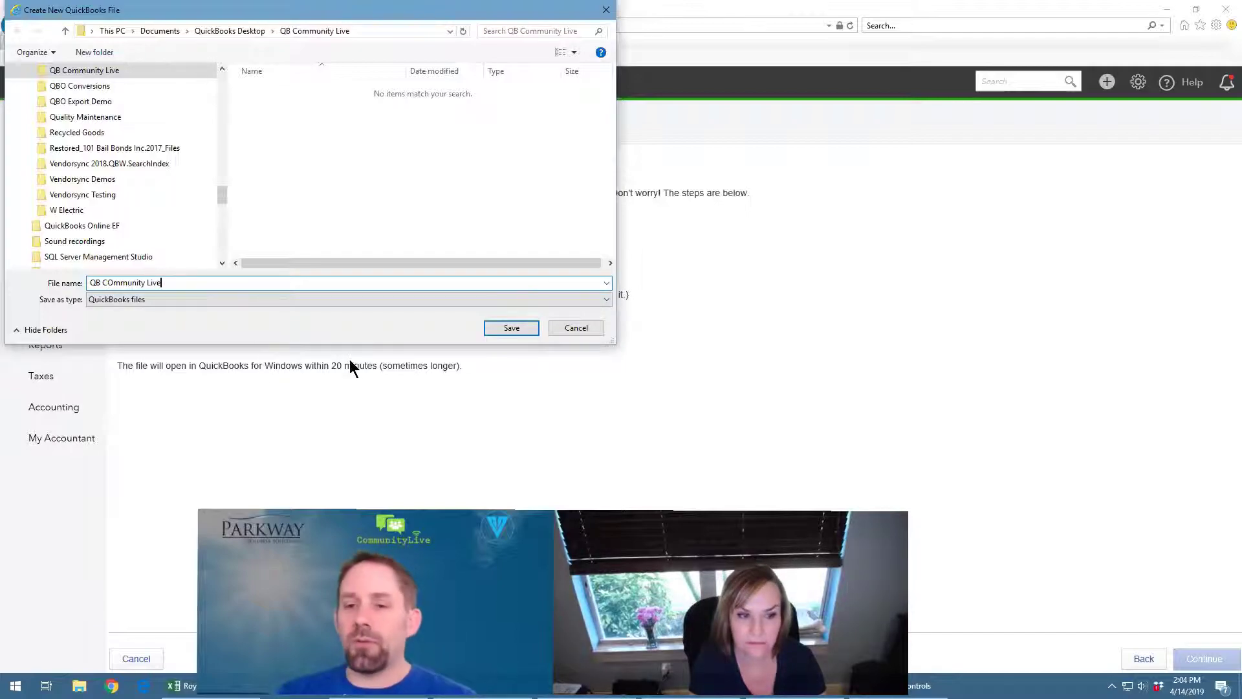
{"action": "left_click", "coordinate": [521, 330]}
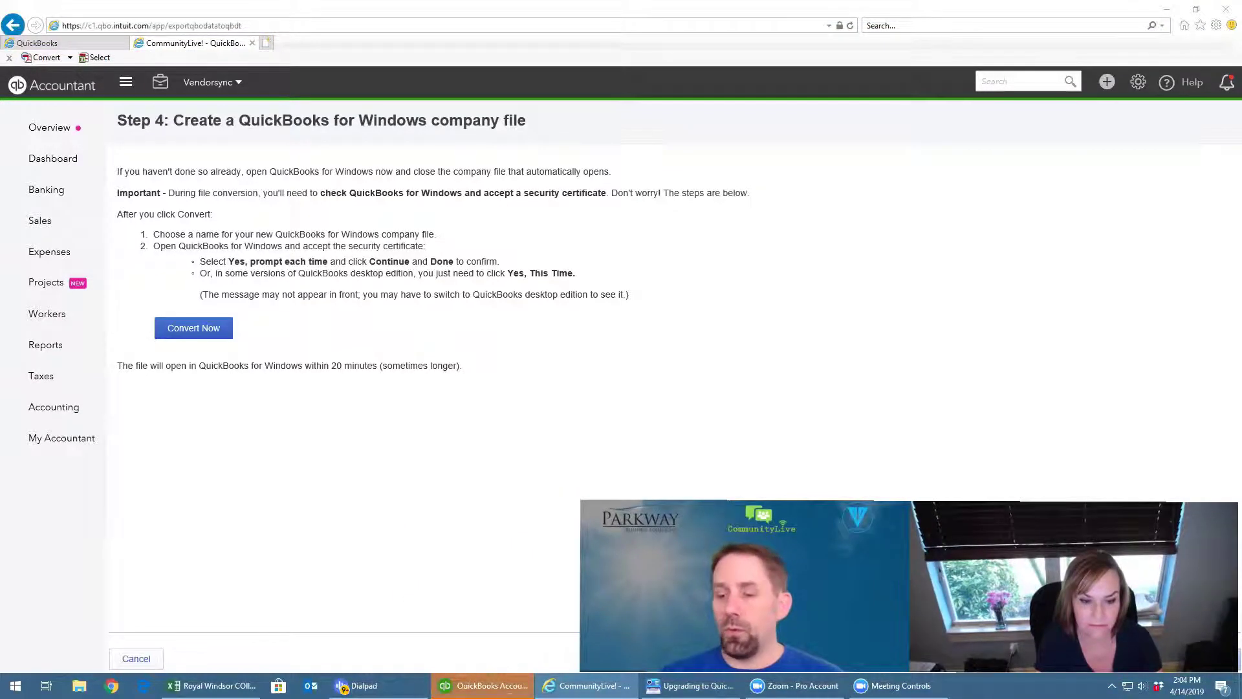
In QuickBooks Desktop, choose 'Yes, whenever this QuickBooks company file is open', then Continue and Done.
{"action": "key", "text": "alt+Tab"}
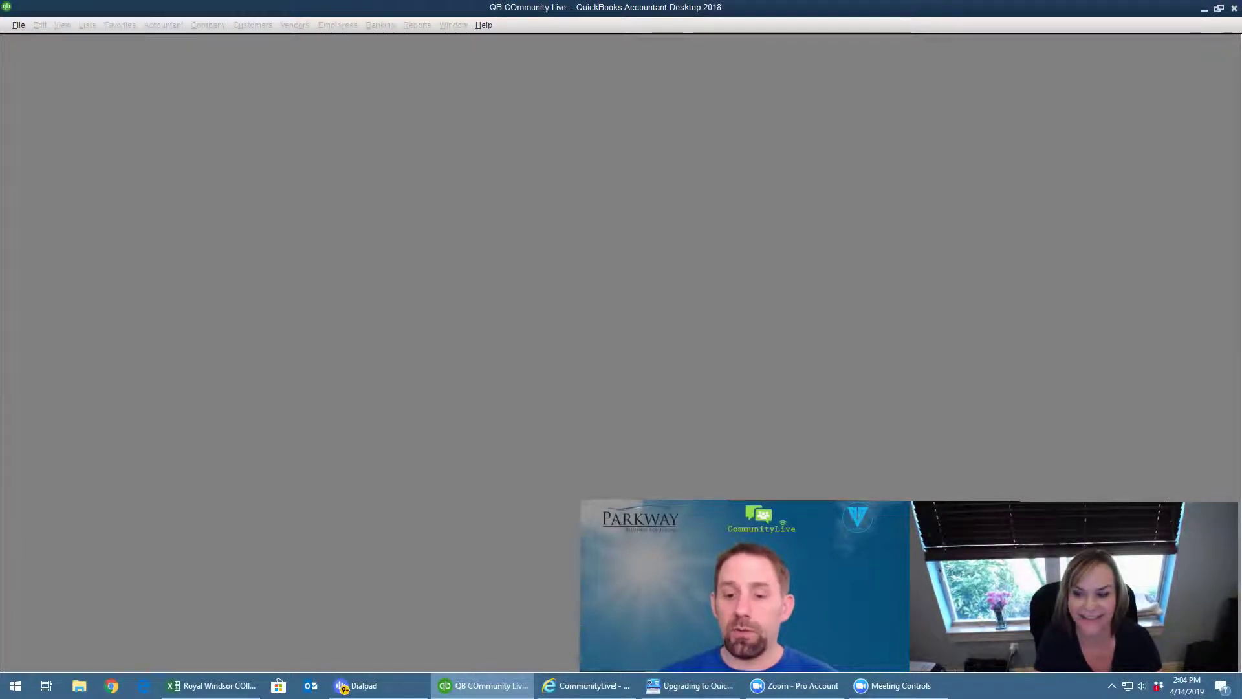
{"action": "mouse_move", "coordinate": [587, 685]}
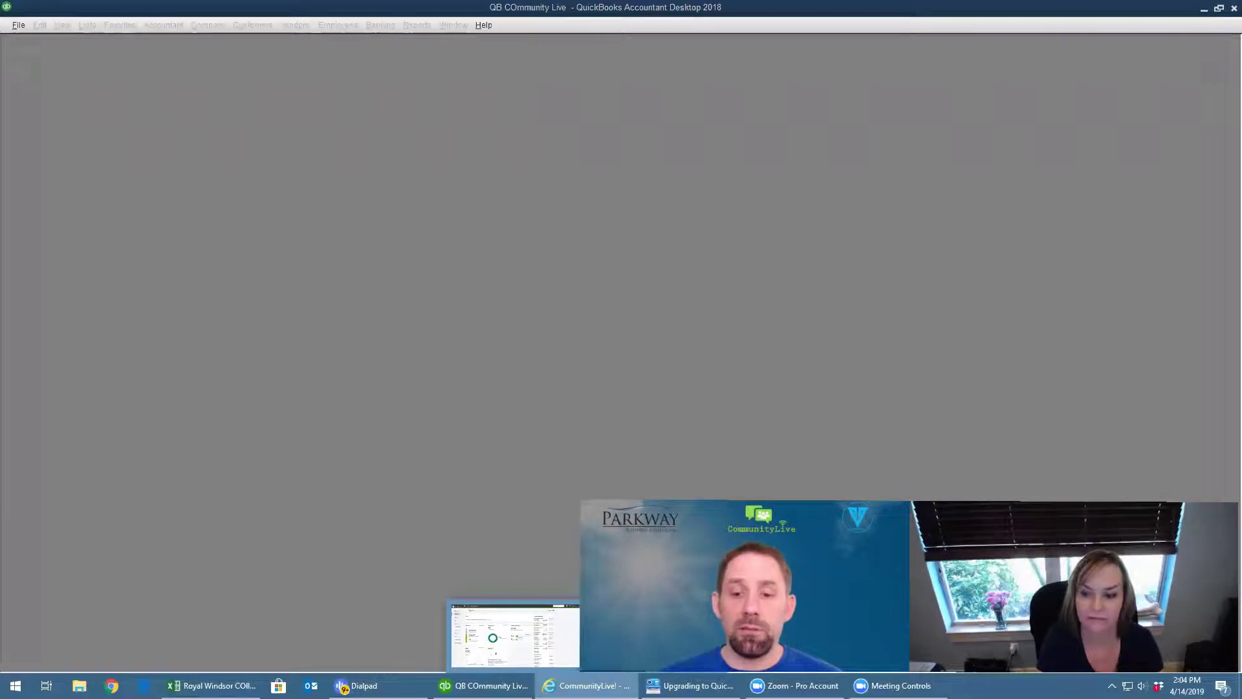
{"action": "left_click", "coordinate": [629, 481]}
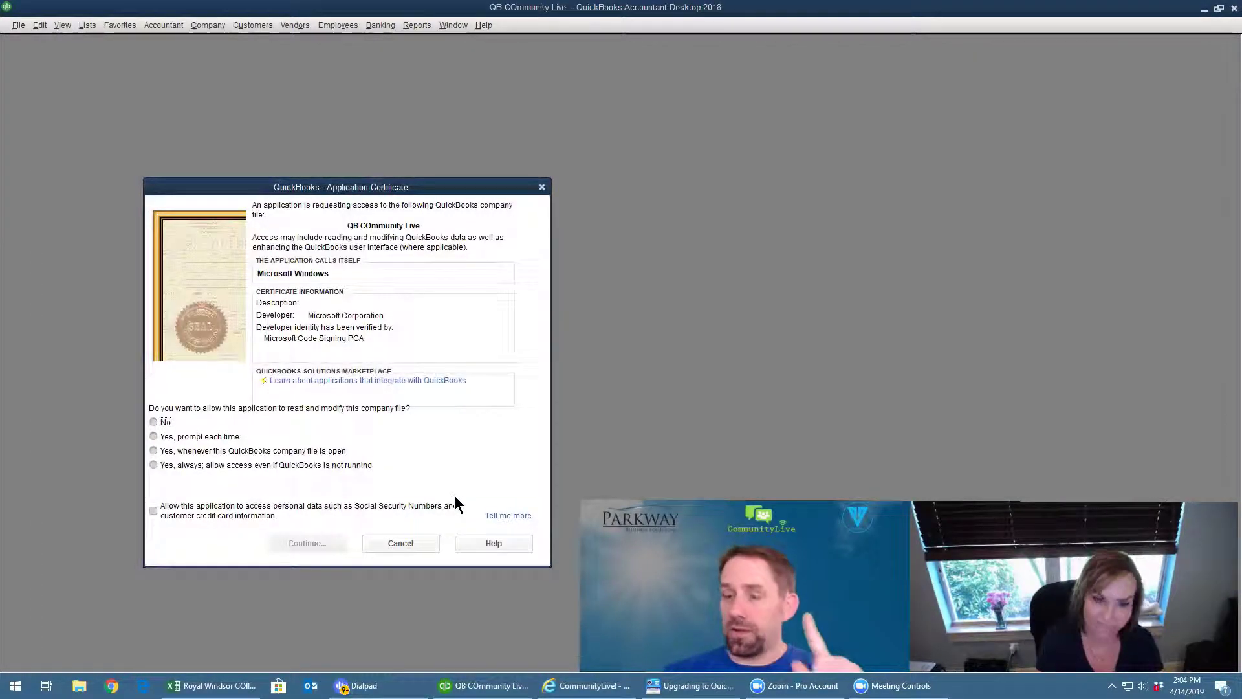
{"action": "left_click", "coordinate": [152, 451]}
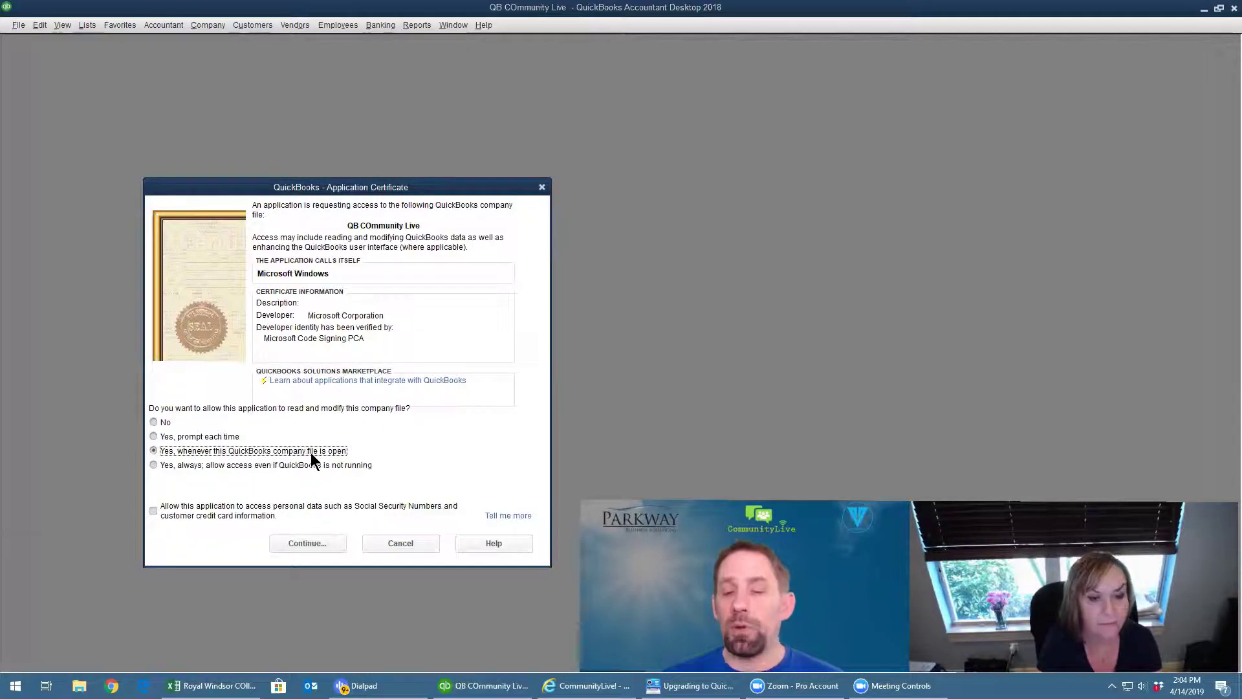
{"action": "left_click", "coordinate": [311, 541]}
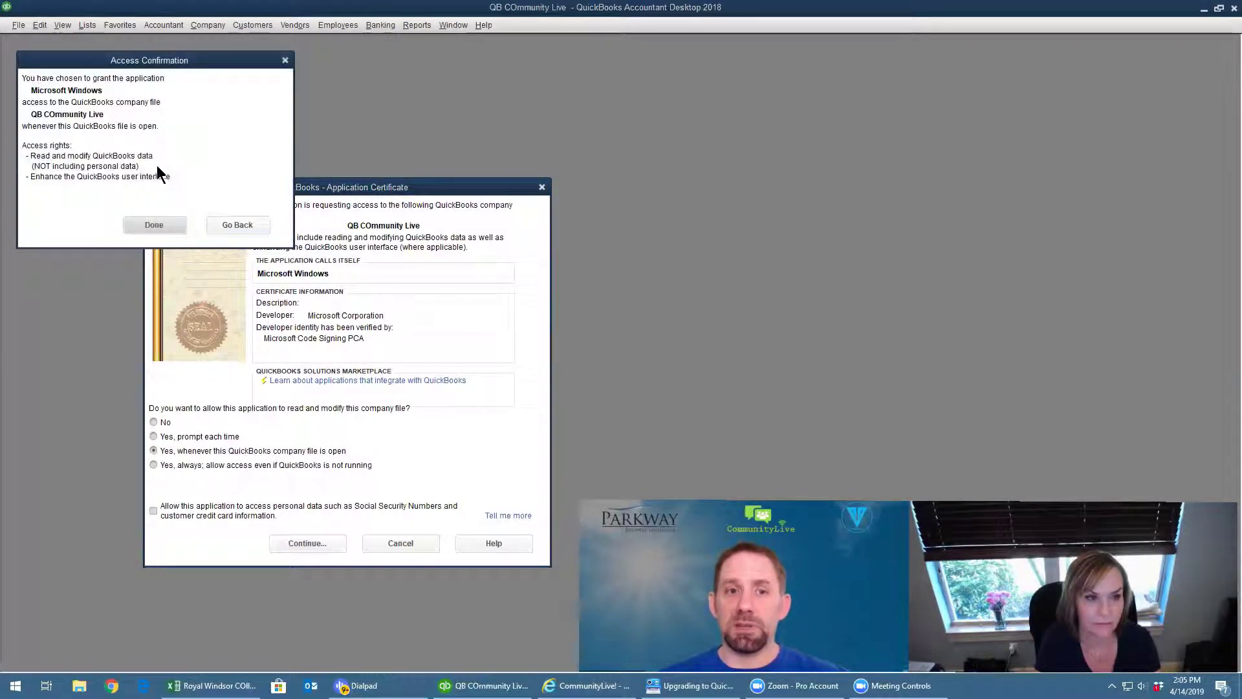
{"action": "left_click", "coordinate": [158, 226]}
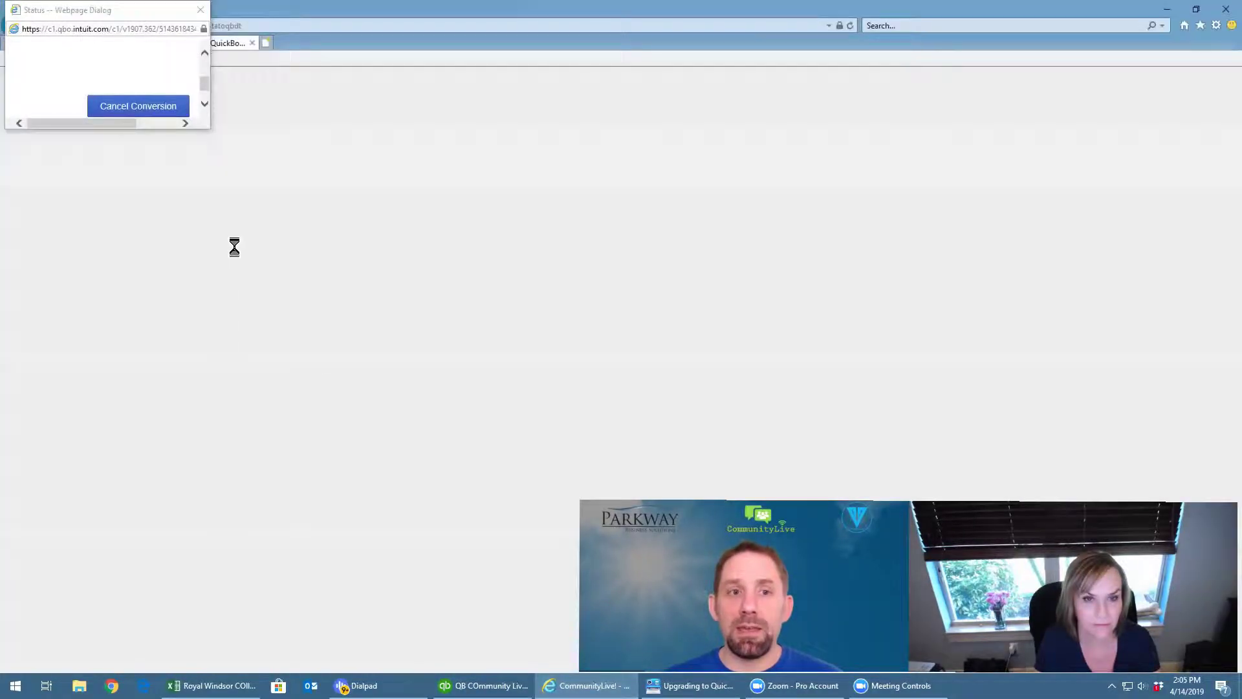
Move and enlarge the conversion Status window to watch progress, then return to the converted file in QuickBooks Desktop.
{"action": "left_click", "coordinate": [137, 16]}
{"action": "left_click_drag", "start_coordinate": [138, 16], "coordinate": [266, 152]}
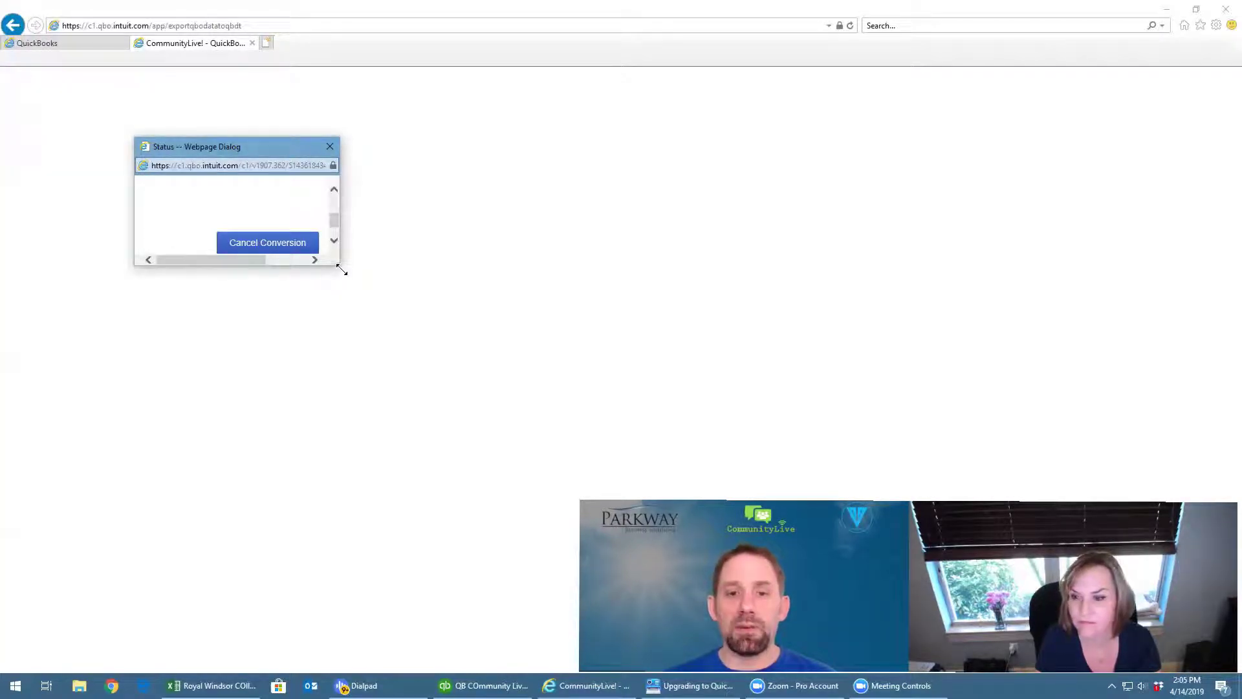
{"action": "left_click_drag", "start_coordinate": [339, 266], "coordinate": [645, 371]}
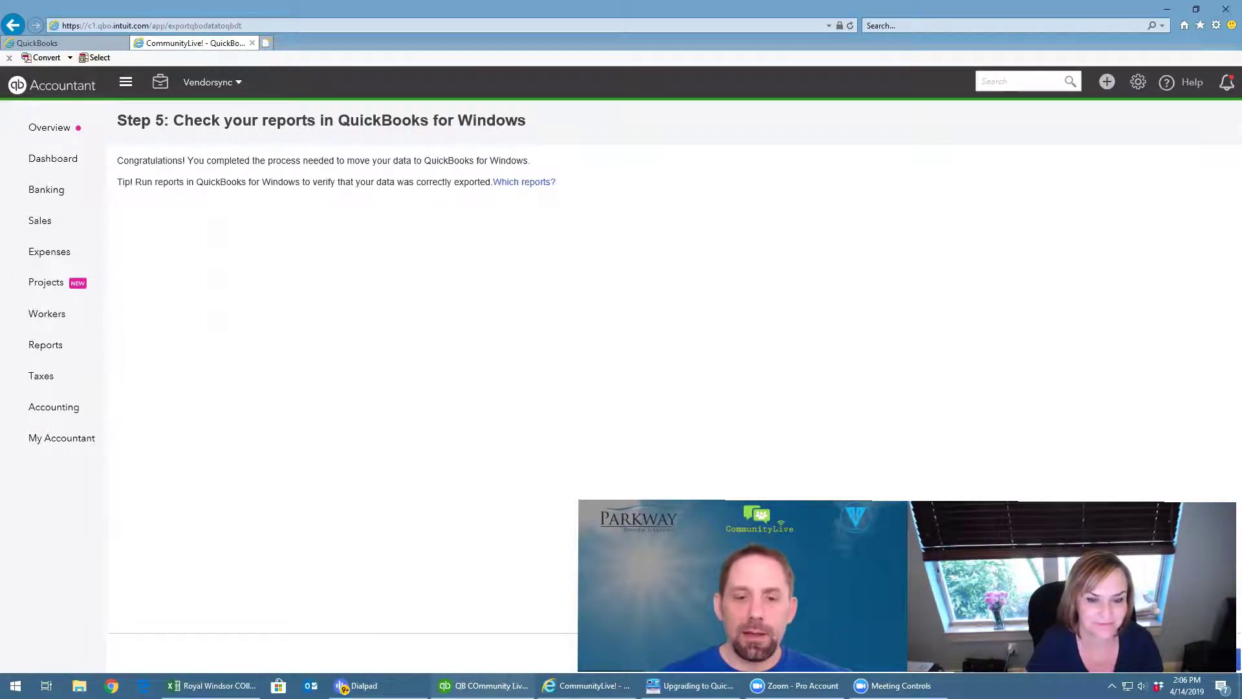
{"action": "left_click", "coordinate": [485, 685]}
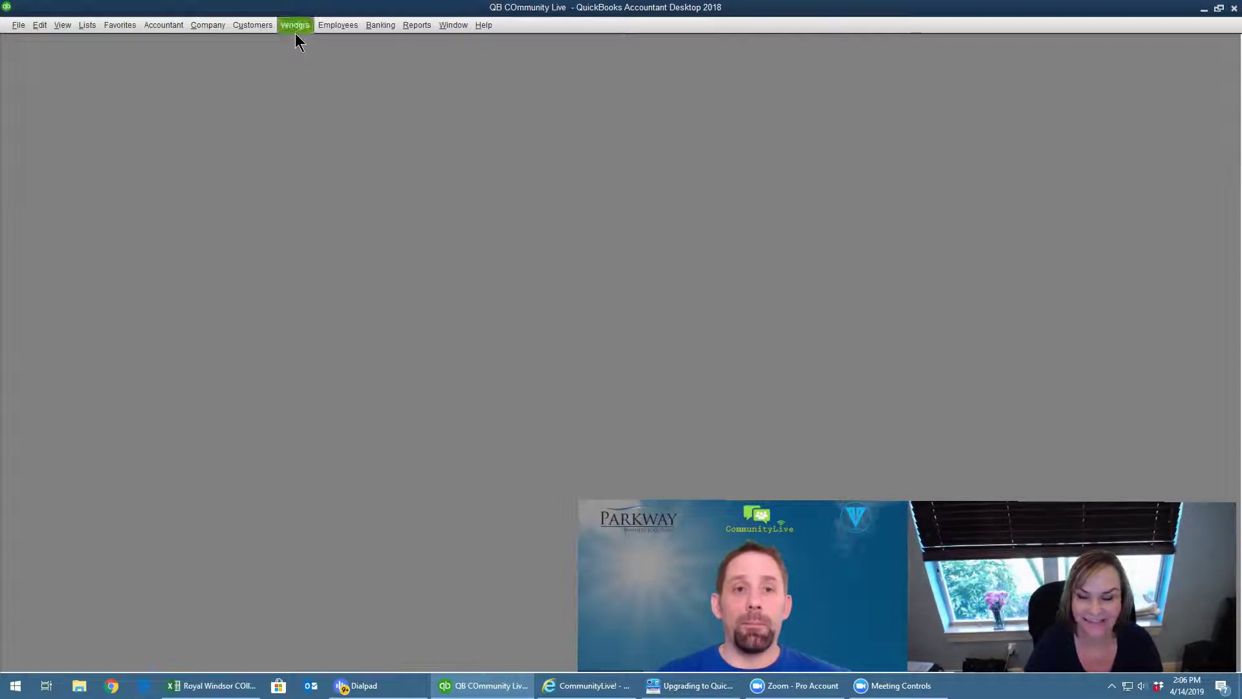
Open the converted Chart of Accounts at full size.
{"action": "left_click", "coordinate": [166, 29]}
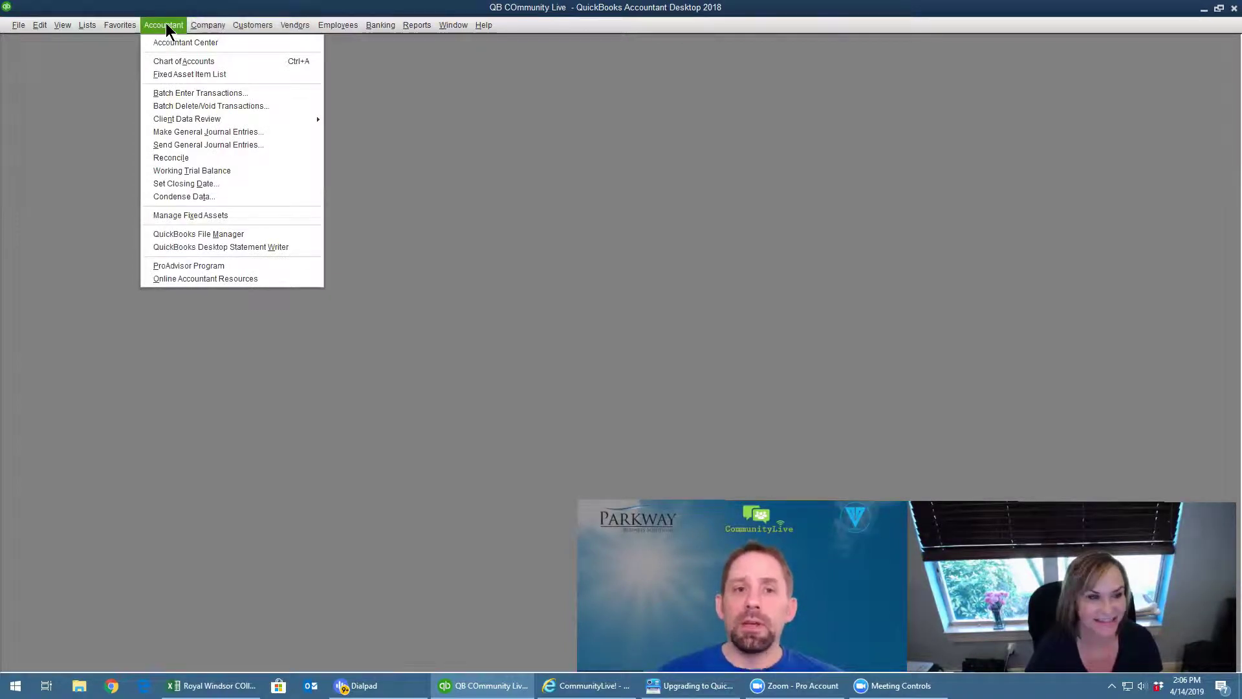
{"action": "left_click", "coordinate": [162, 61]}
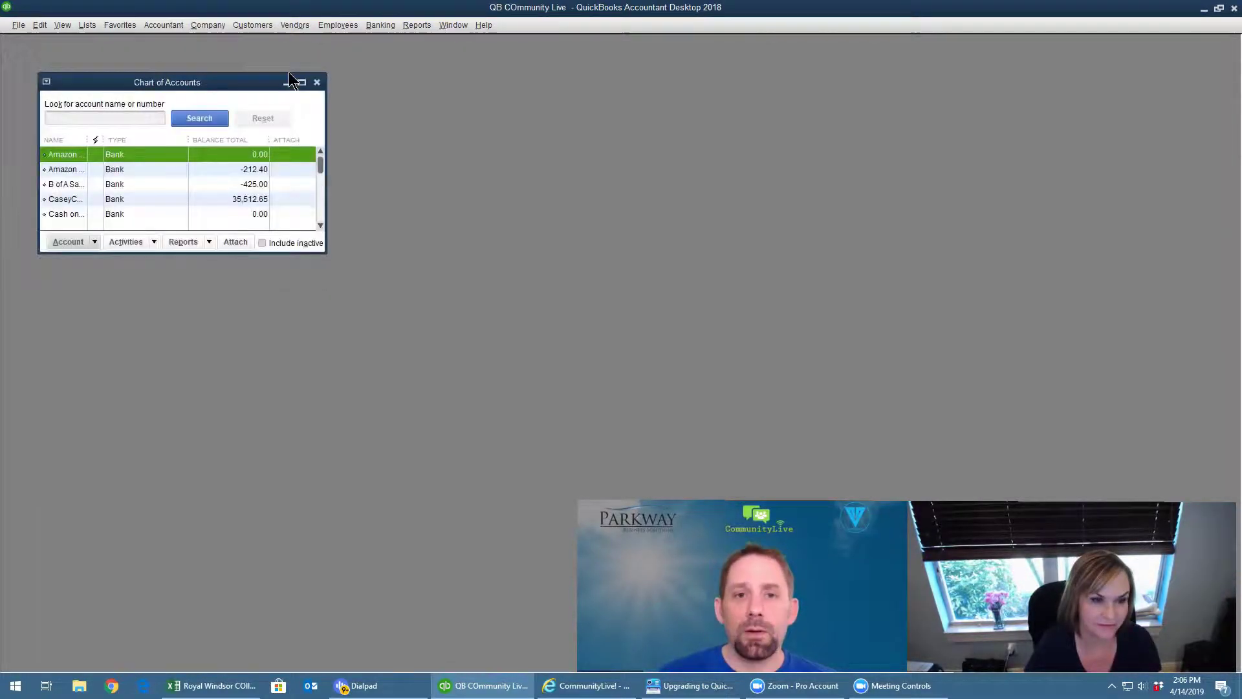
{"action": "left_click", "coordinate": [304, 83]}
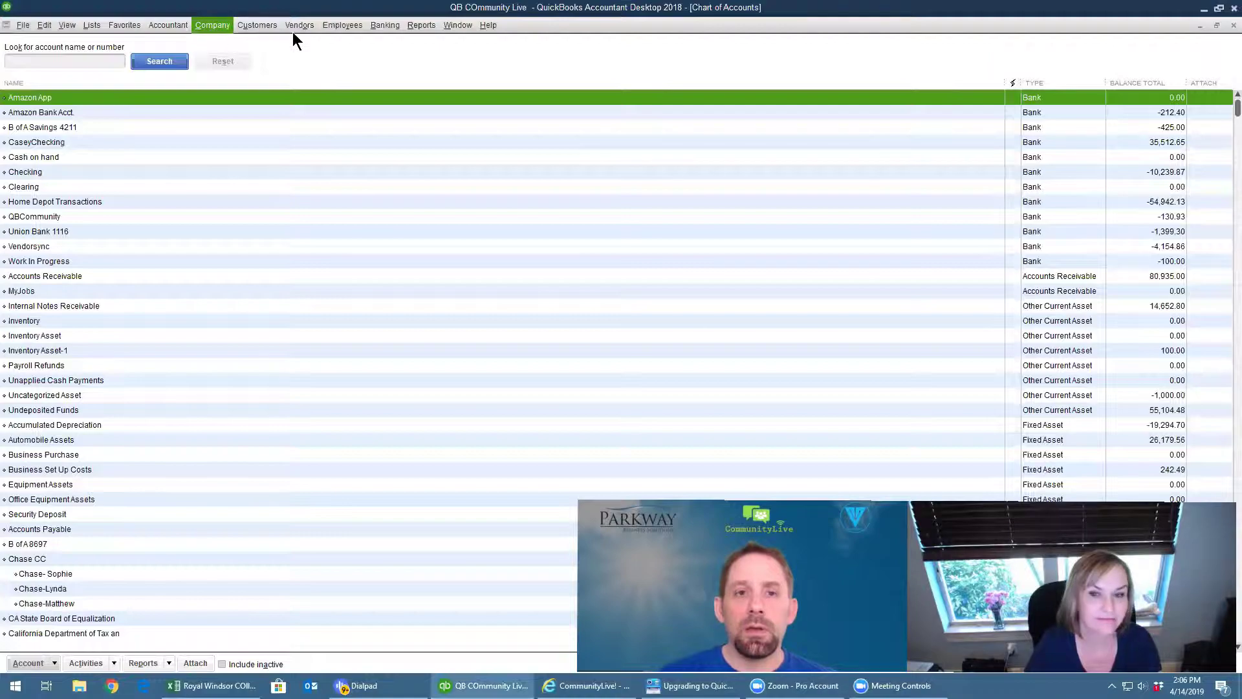
Review the Vendor Center, then the Customer Center's G100 Node.js+React job details.
{"action": "left_click", "coordinate": [299, 26]}
{"action": "left_click", "coordinate": [301, 42]}
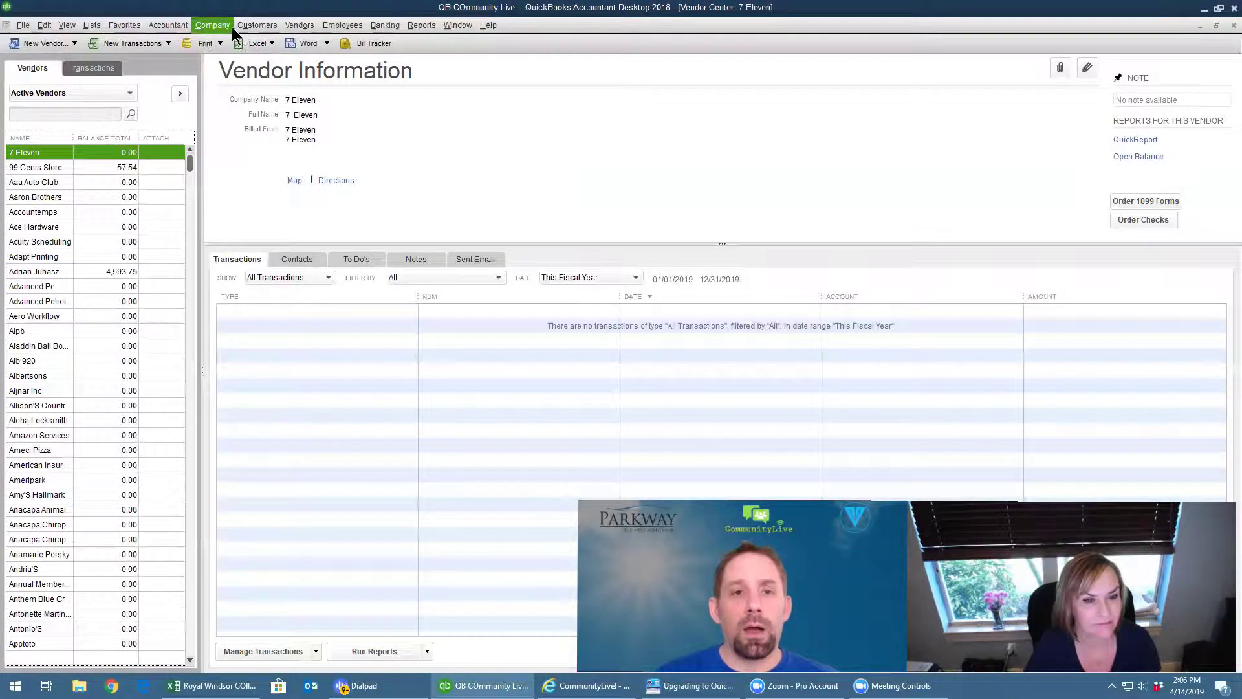
{"action": "left_click", "coordinate": [247, 26]}
{"action": "left_click", "coordinate": [250, 42]}
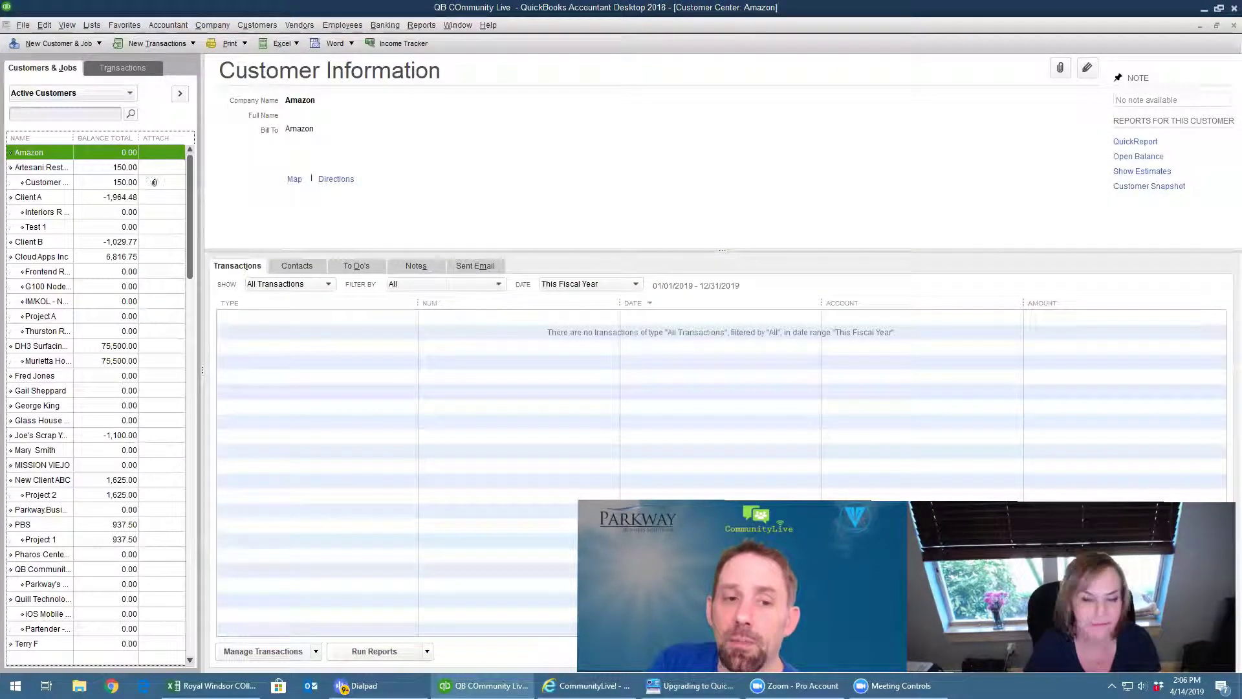
{"action": "left_click", "coordinate": [51, 289]}
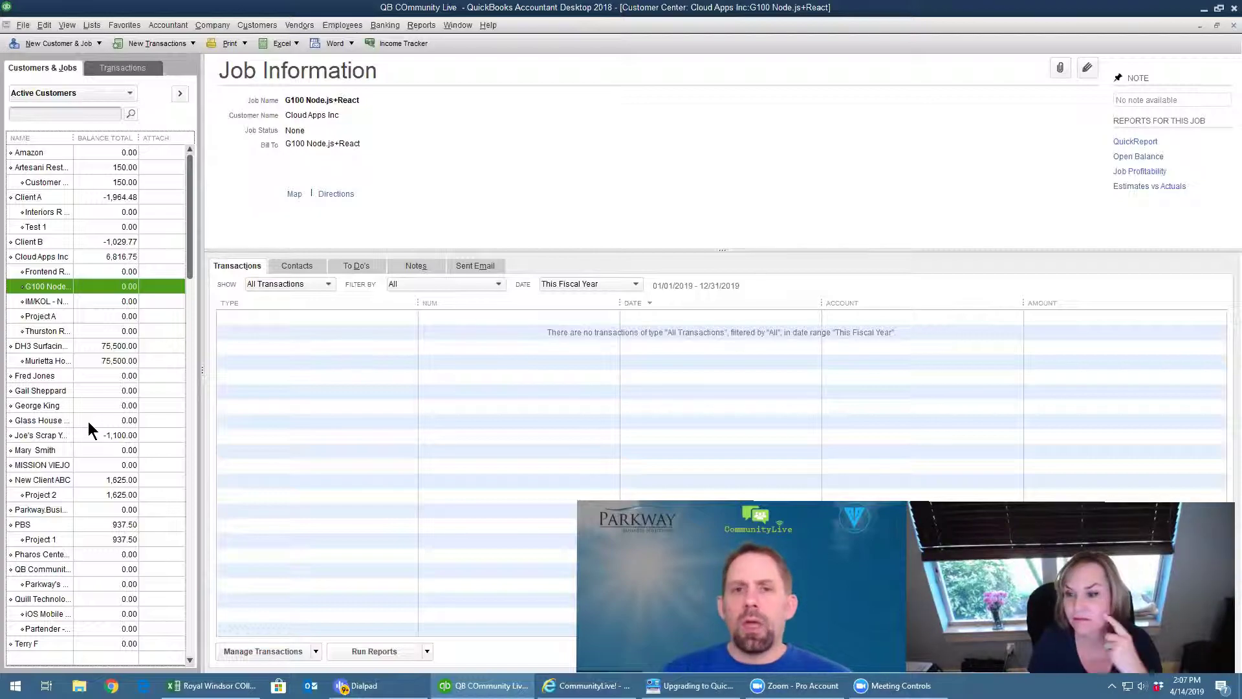
Preview reconciling the Checking account, cancel it, and minimize QuickBooks to reveal the browser.
{"action": "left_click", "coordinate": [384, 26]}
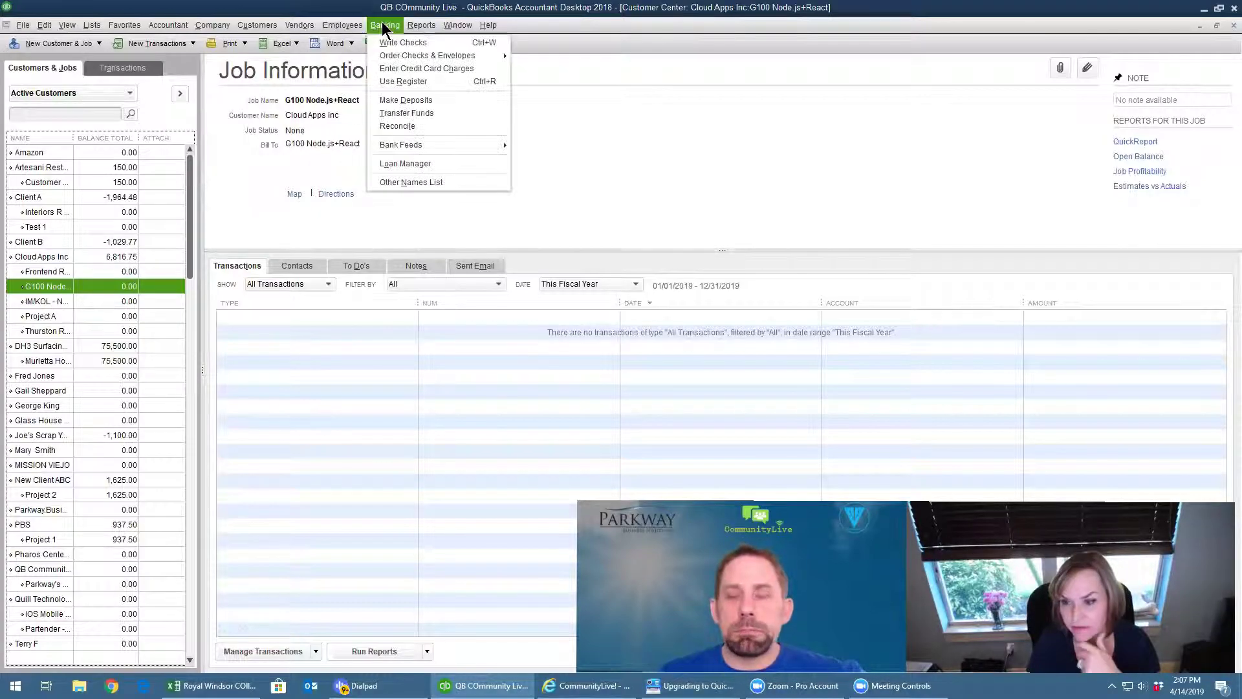
{"action": "mouse_move", "coordinate": [415, 144]}
{"action": "left_click", "coordinate": [415, 126]}
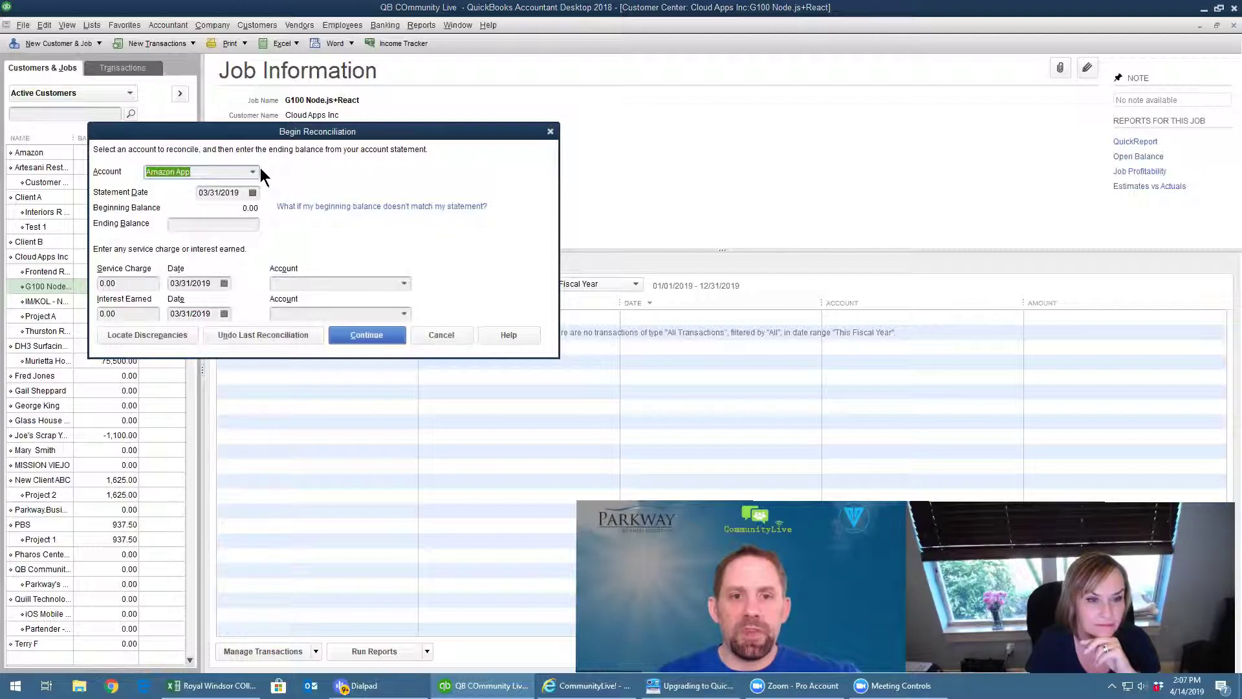
{"action": "left_click", "coordinate": [249, 171]}
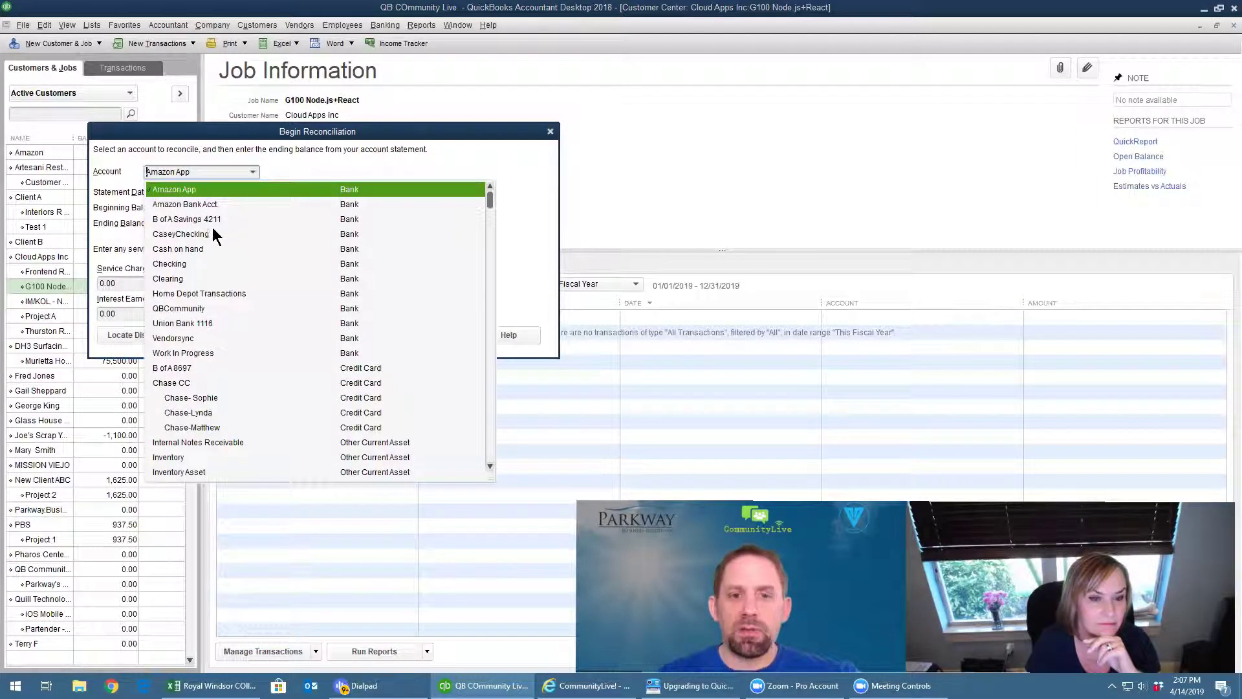
{"action": "left_click", "coordinate": [189, 263]}
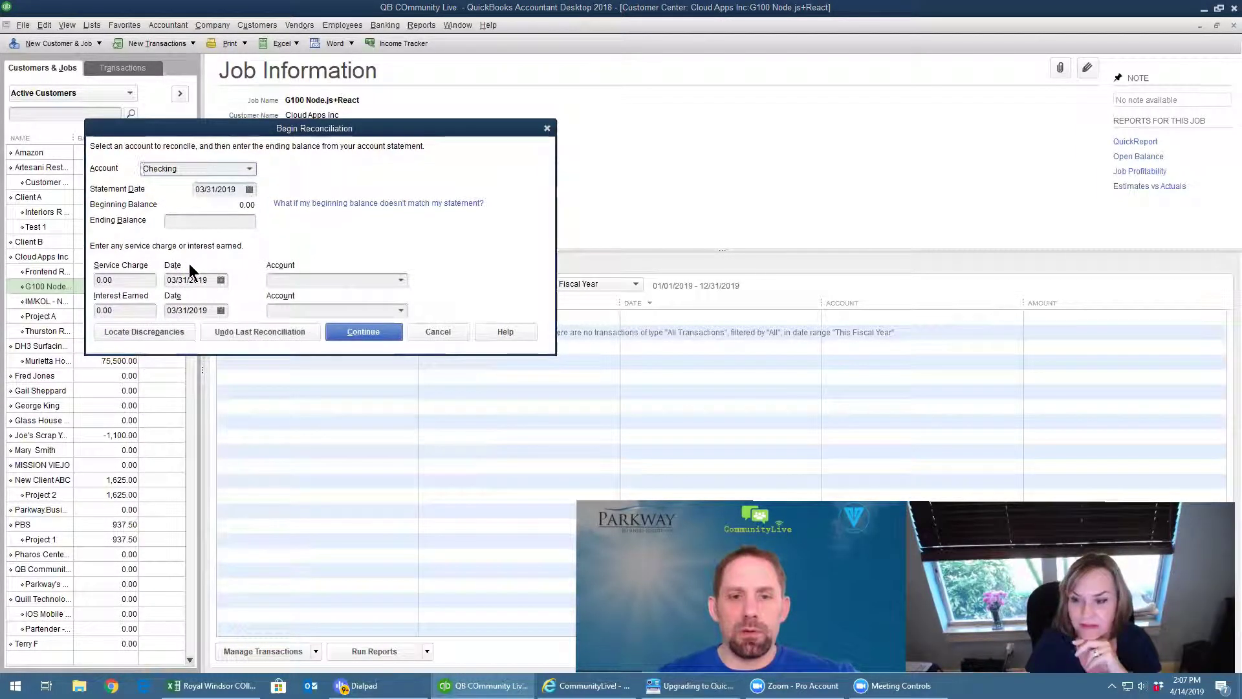
{"action": "left_click", "coordinate": [446, 331]}
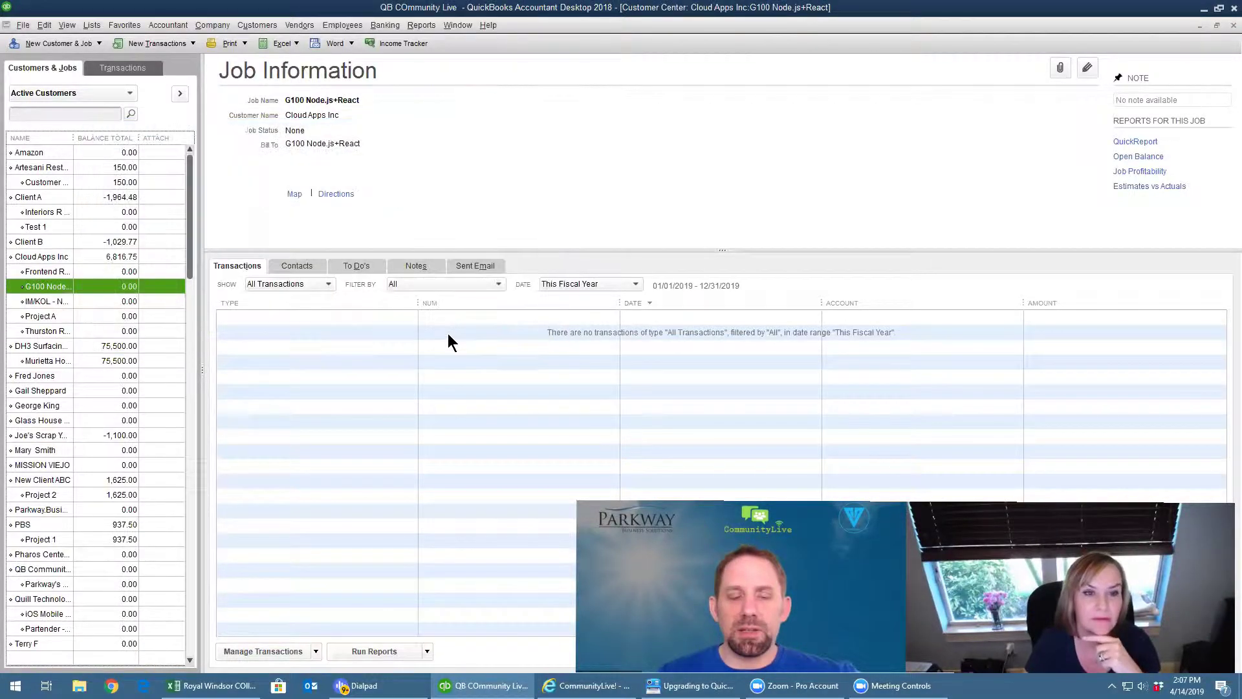
{"action": "left_click", "coordinate": [1204, 12]}
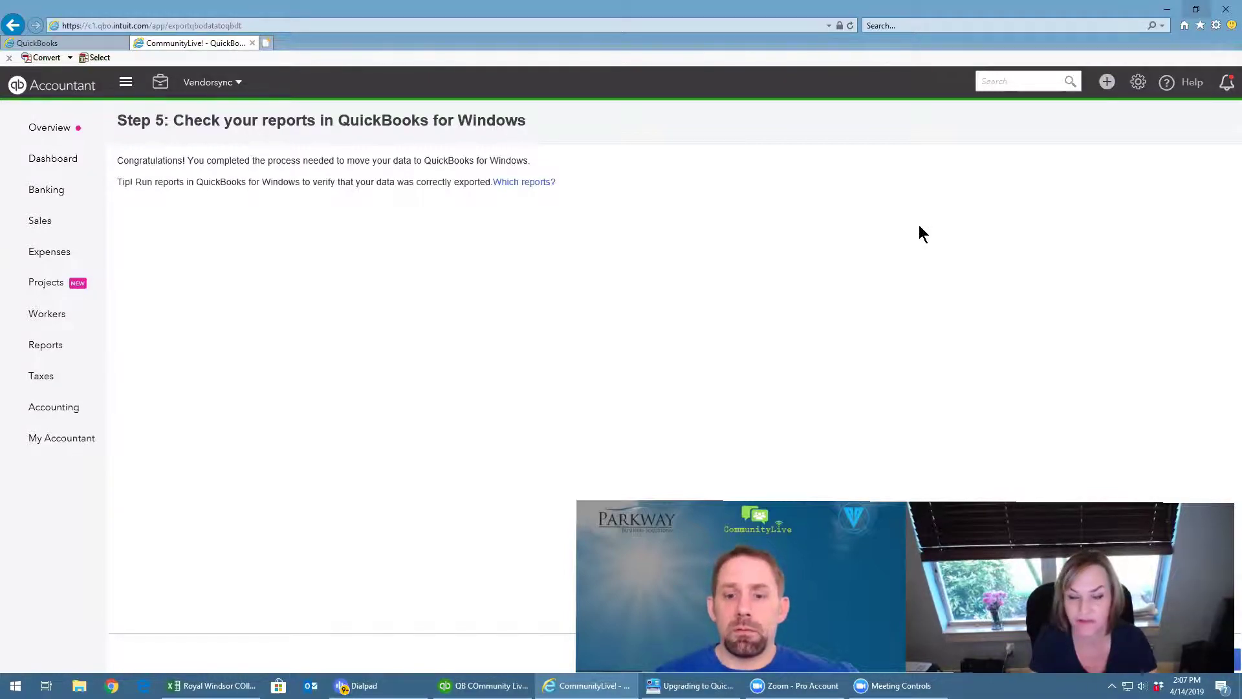
Load vendorsync.co in a new browser tab.
{"action": "left_click", "coordinate": [266, 43]}
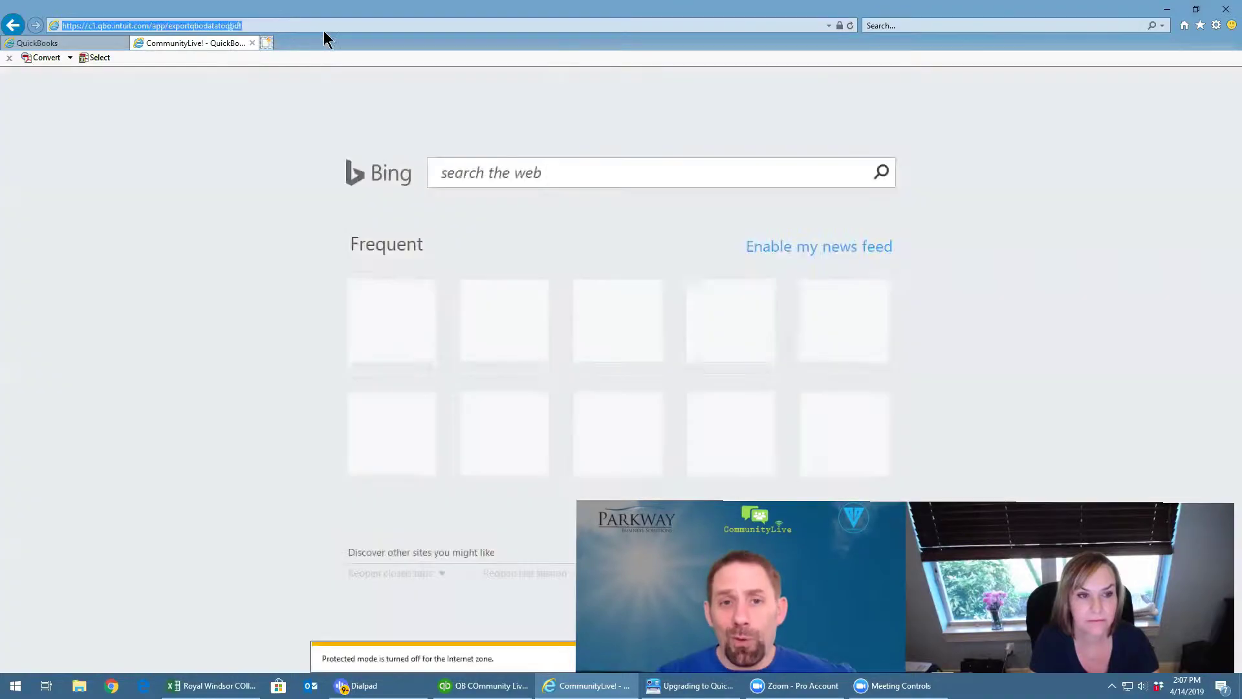
{"action": "type", "text": "v"}
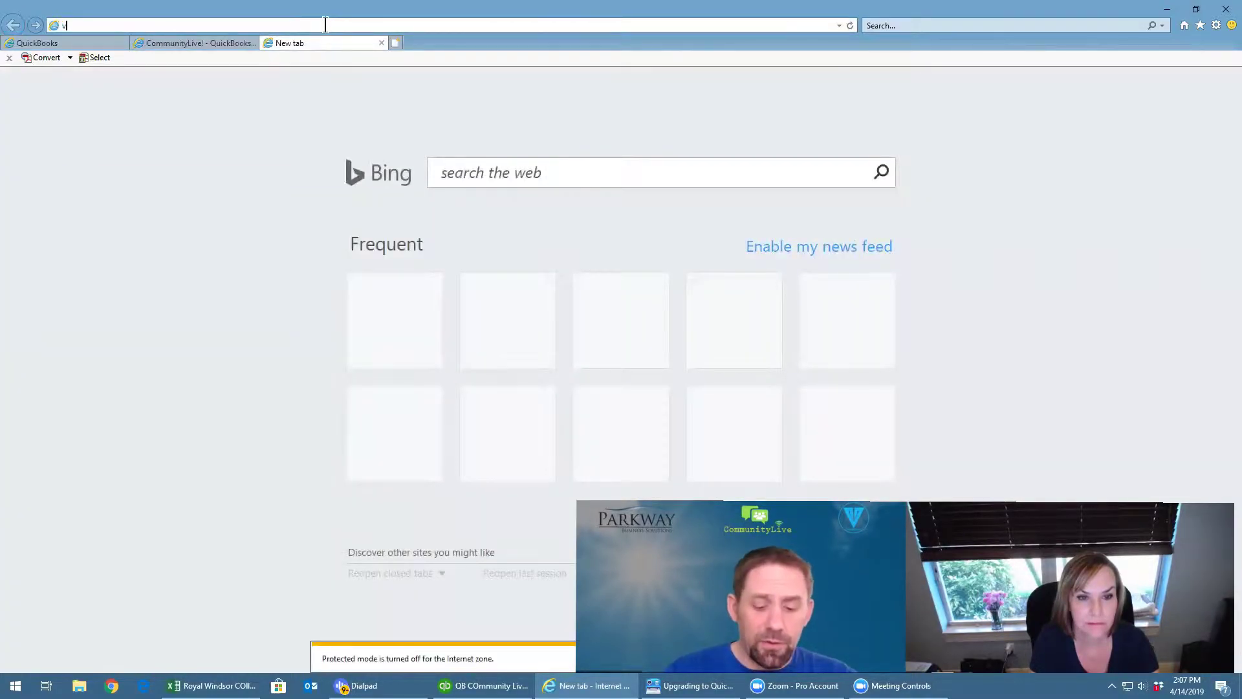
{"action": "type", "text": "endorsync"}
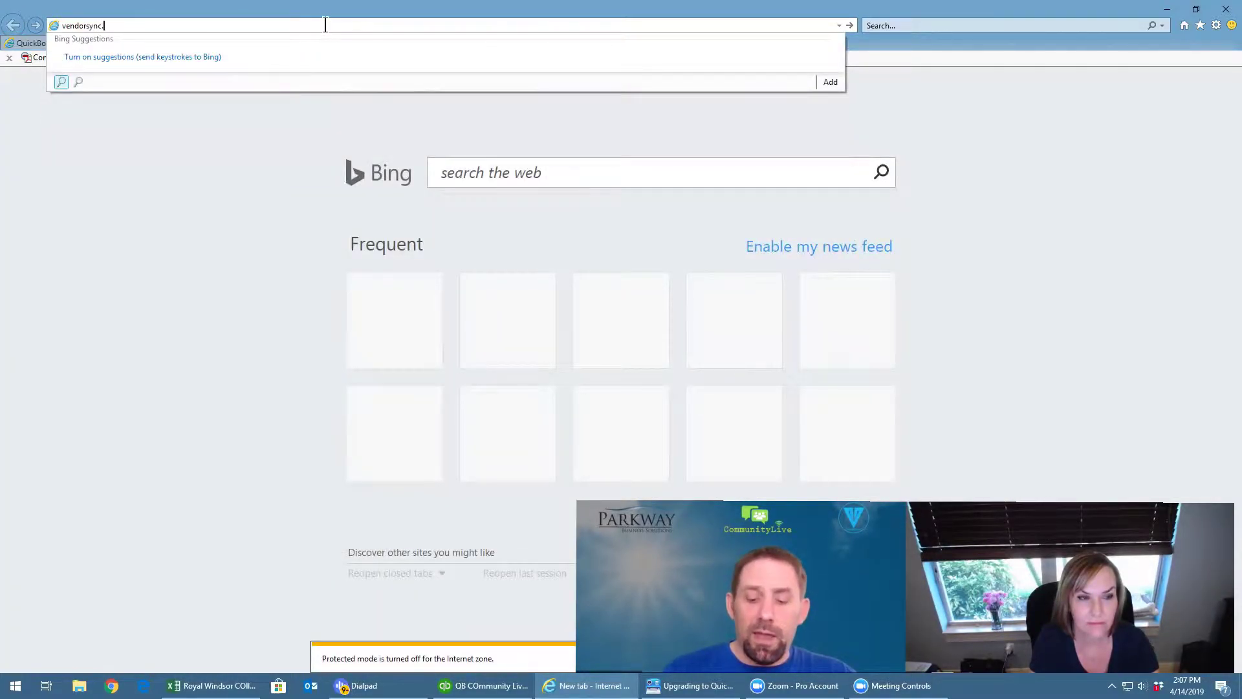
{"action": "type", "text": ".co"}
{"action": "key", "text": "Return"}
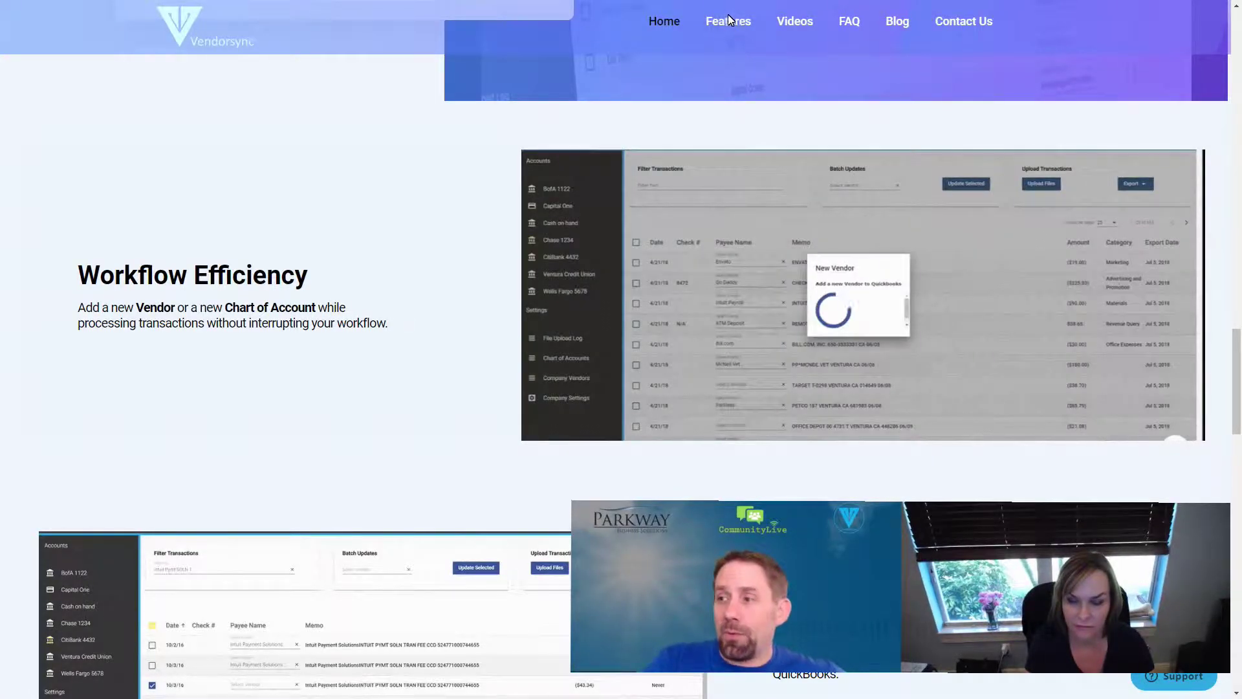
Read down the Powerful Features page, then view the Bank 4567 transactions.
{"action": "left_click", "coordinate": [728, 17]}
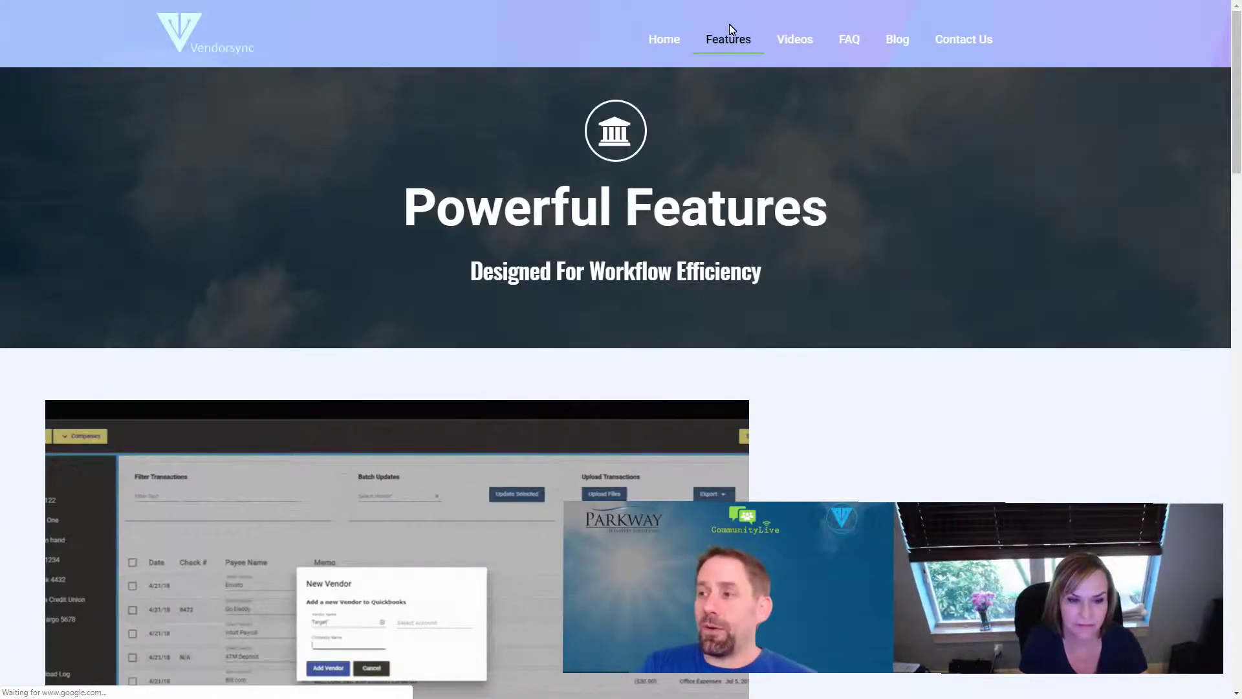
{"action": "scroll", "coordinate": [1093, 324], "scroll_direction": "down", "scroll_amount": 1}
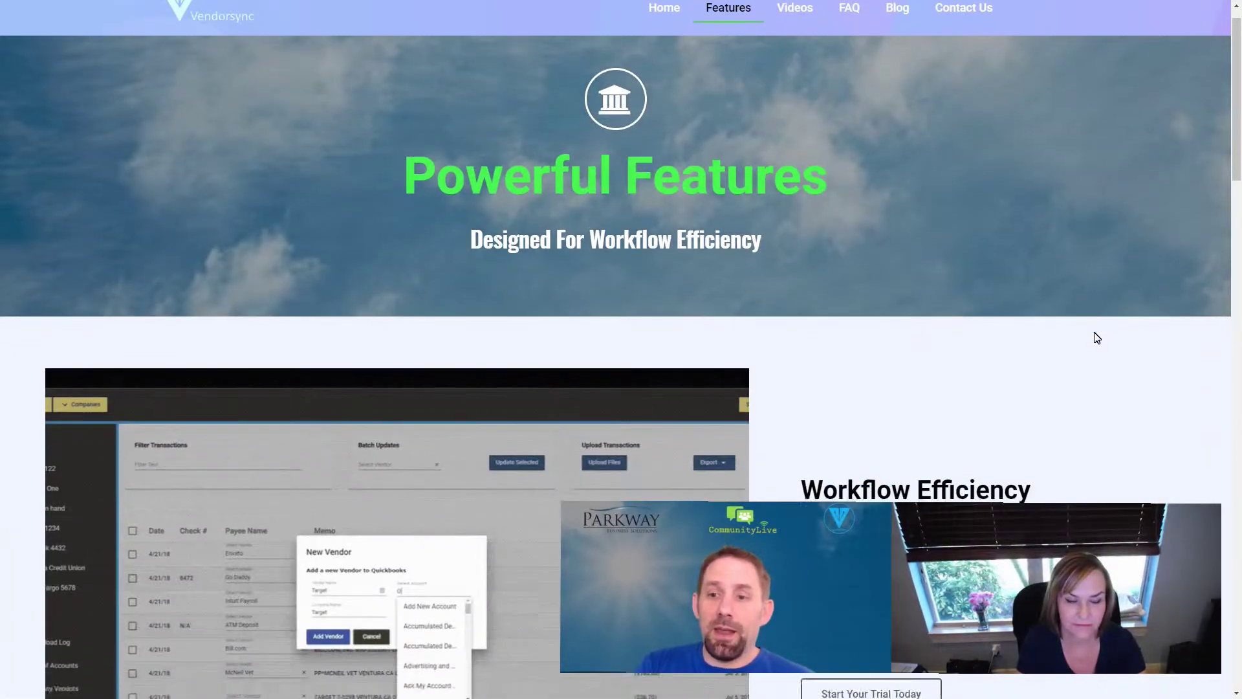
{"action": "scroll", "coordinate": [1097, 337], "scroll_direction": "down", "scroll_amount": 5}
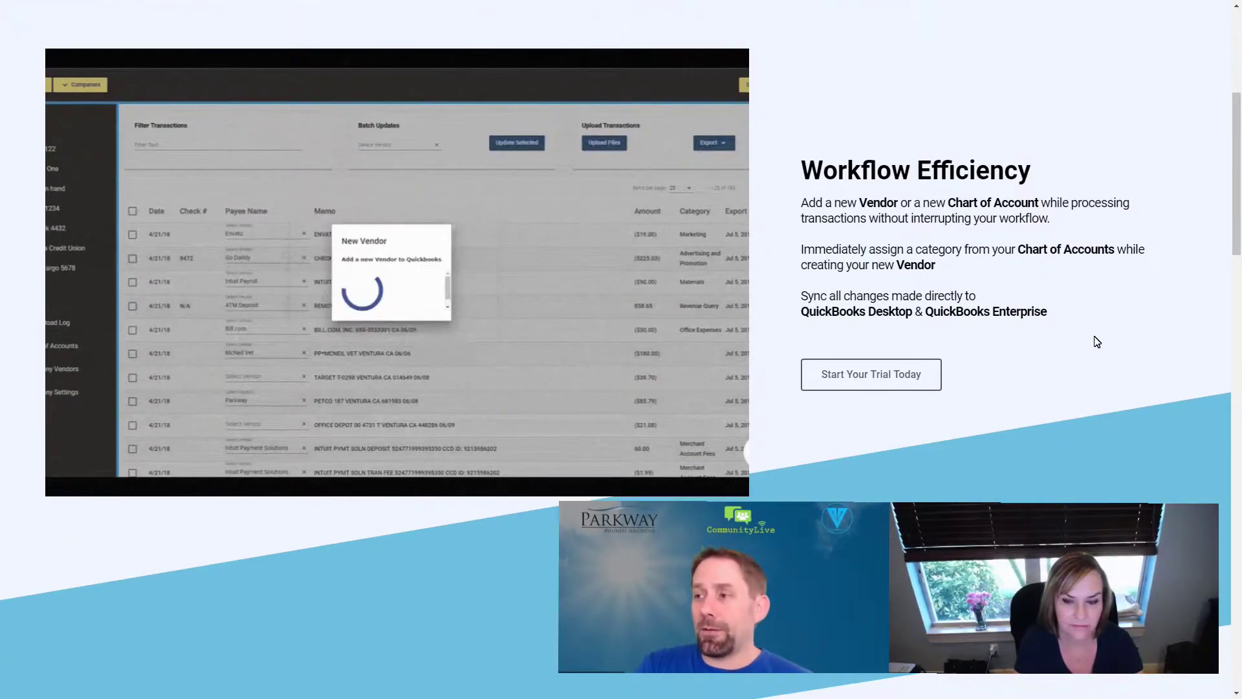
{"action": "scroll", "coordinate": [1097, 341], "scroll_direction": "down", "scroll_amount": 7}
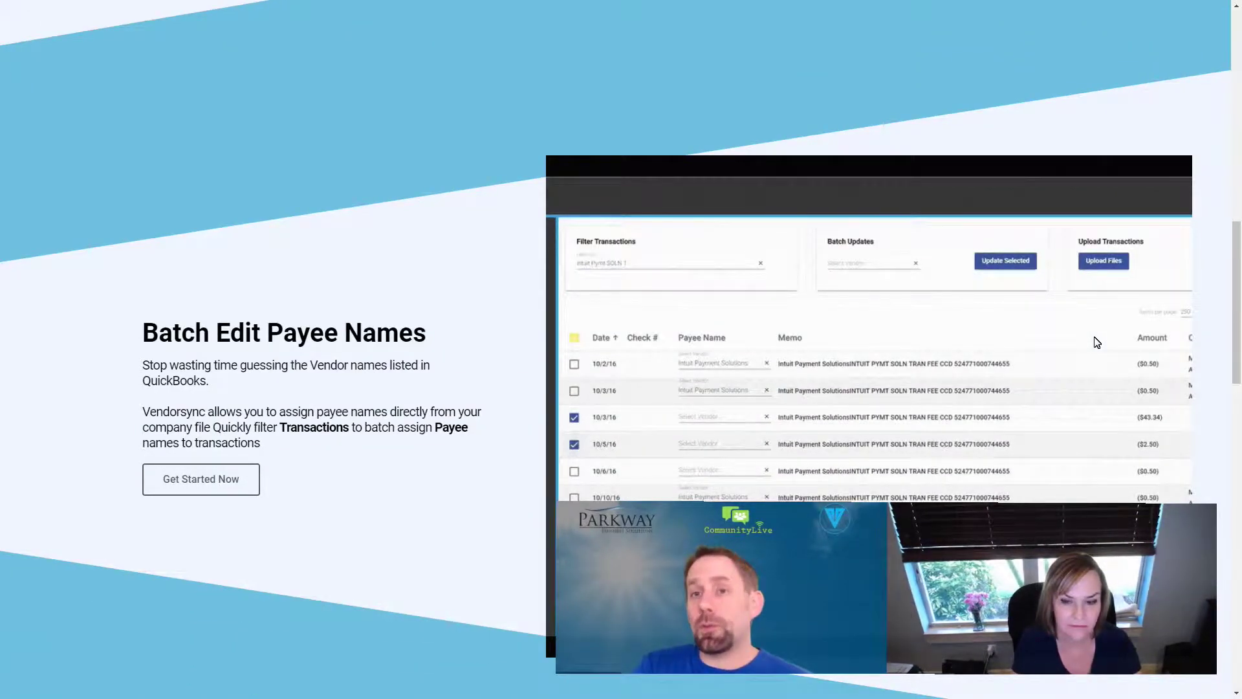
{"action": "scroll", "coordinate": [1097, 342], "scroll_direction": "down", "scroll_amount": 9}
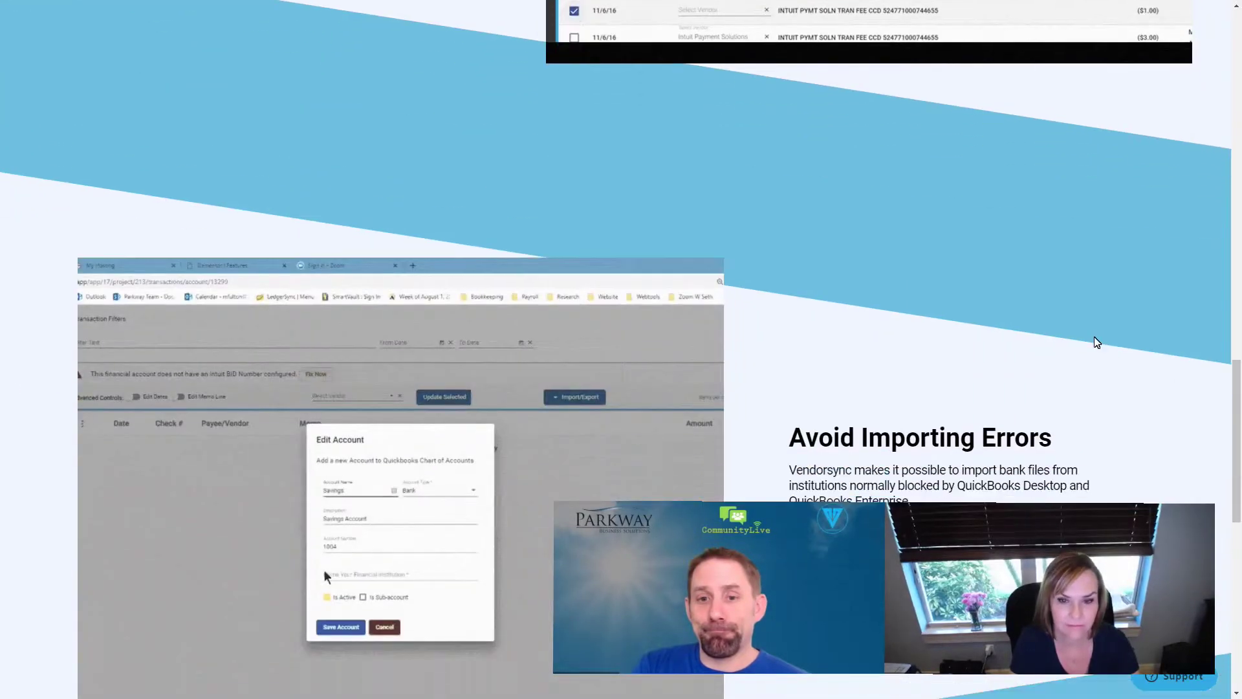
{"action": "scroll", "coordinate": [1098, 342], "scroll_direction": "down", "scroll_amount": 4}
{"action": "scroll", "coordinate": [1097, 341], "scroll_direction": "down", "scroll_amount": 2}
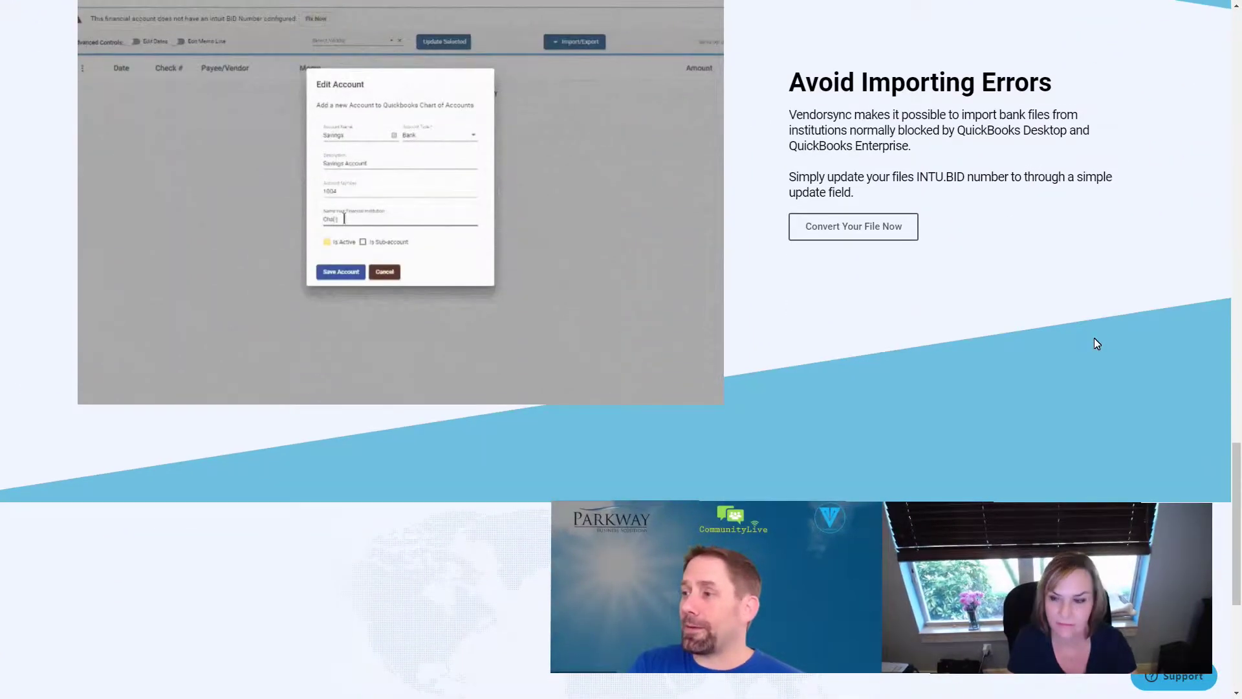
{"action": "scroll", "coordinate": [1098, 343], "scroll_direction": "down", "scroll_amount": 3}
{"action": "scroll", "coordinate": [1097, 343], "scroll_direction": "down", "scroll_amount": 2}
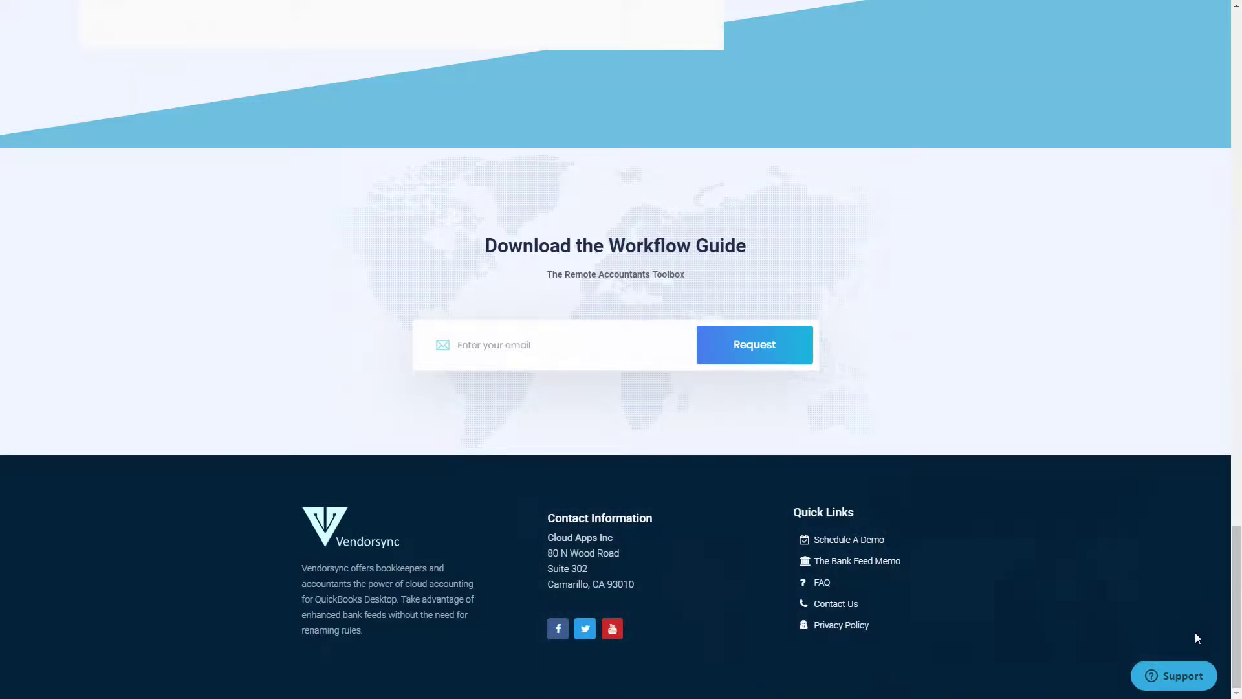
{"action": "scroll", "coordinate": [1215, 216], "scroll_direction": "up", "scroll_amount": 20}
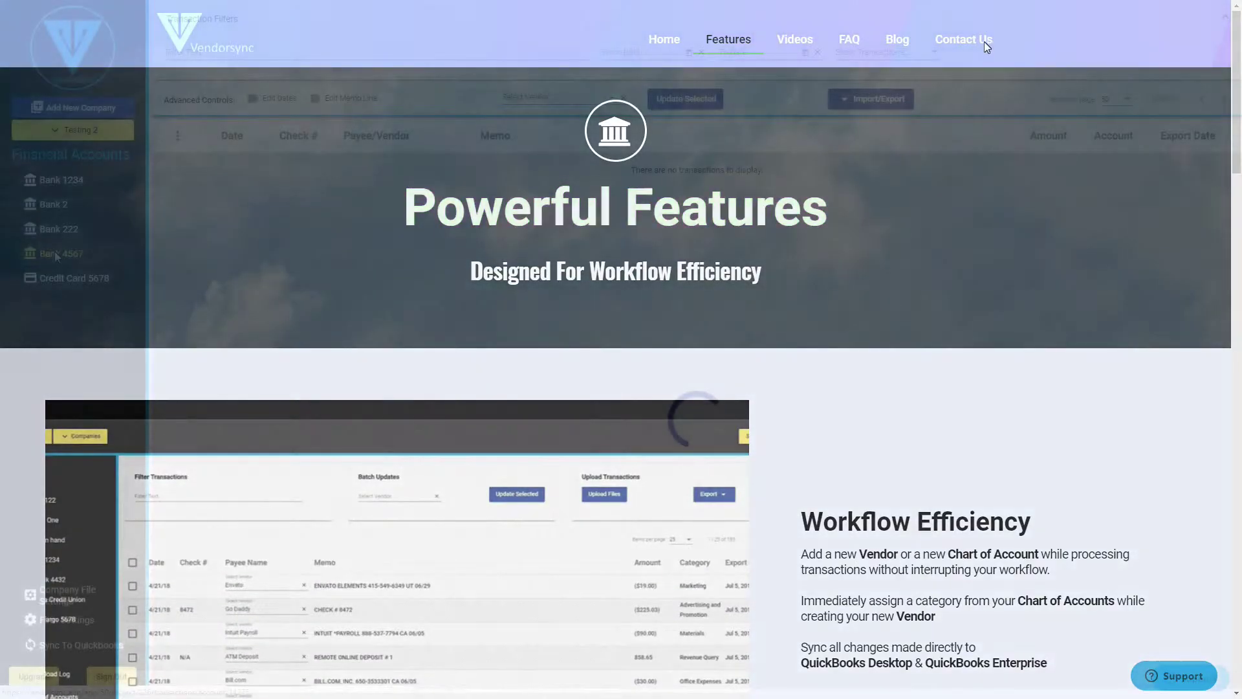
{"action": "left_click", "coordinate": [55, 253]}
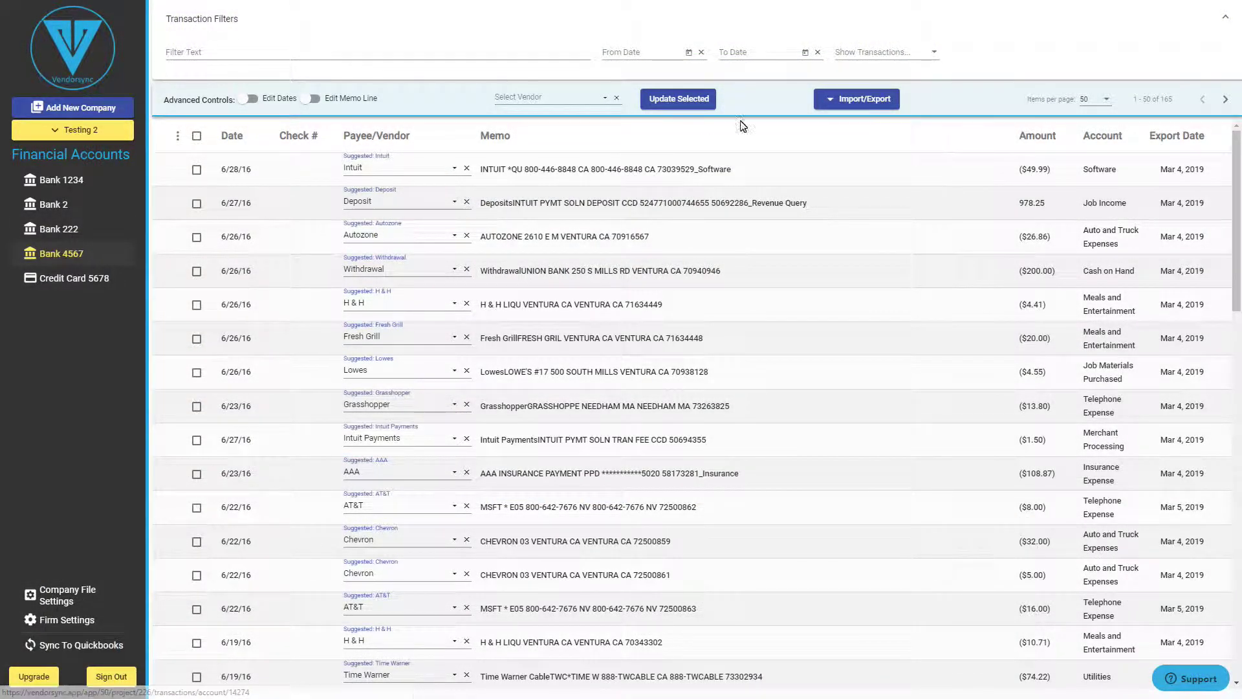
Show only uncategorized transactions and switch to Bank 222.
{"action": "left_click", "coordinate": [934, 51]}
{"action": "left_click", "coordinate": [924, 82]}
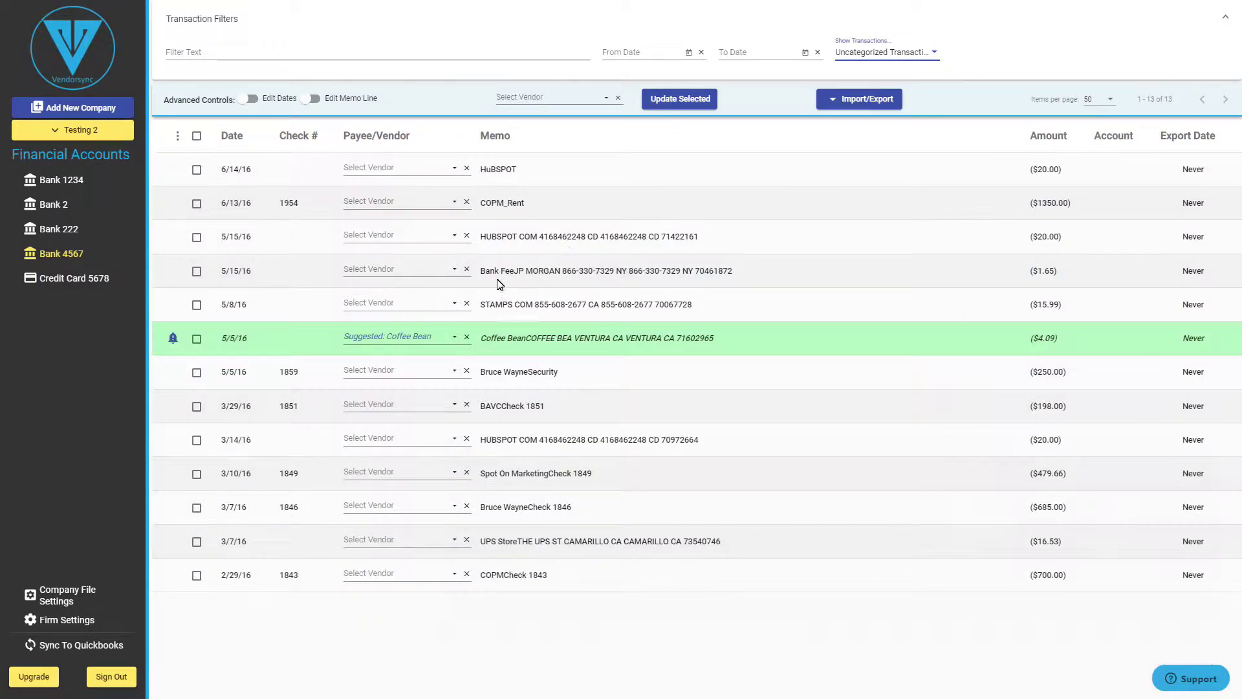
{"action": "left_click", "coordinate": [56, 228]}
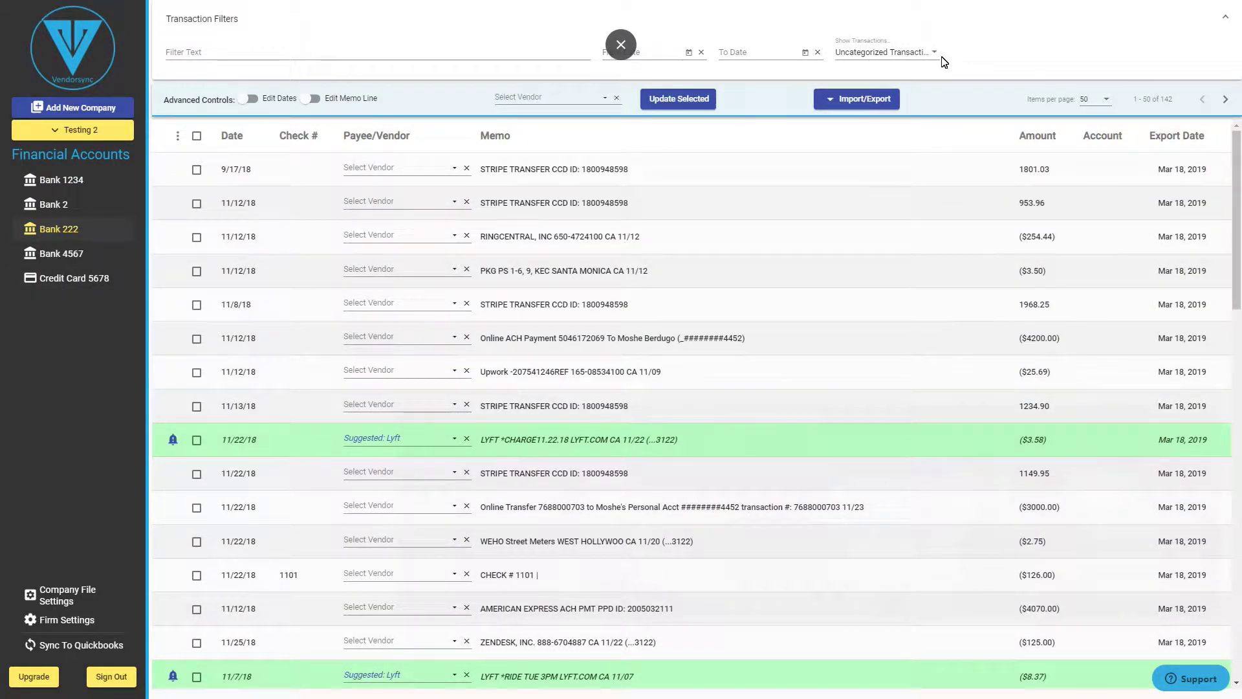
Sort Bank 222 transactions by Memo and scroll through the suggested-vendor rows.
{"action": "left_click", "coordinate": [495, 136]}
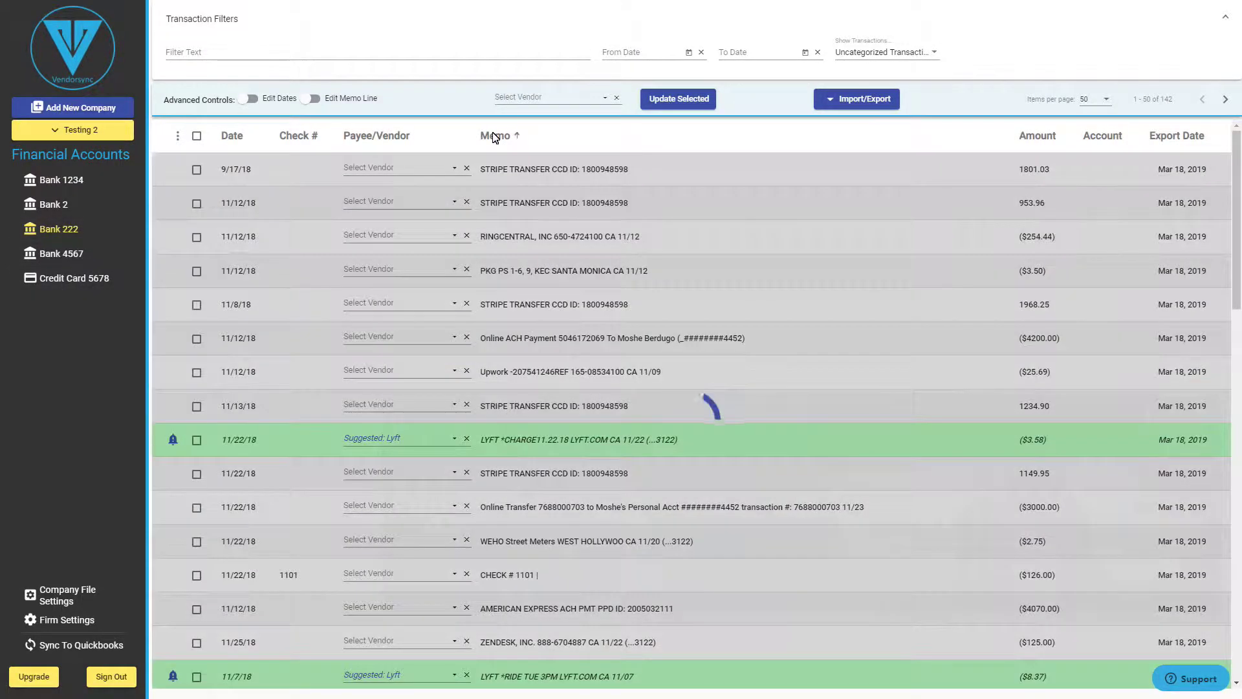
{"action": "scroll", "coordinate": [444, 415], "scroll_direction": "down", "scroll_amount": 3}
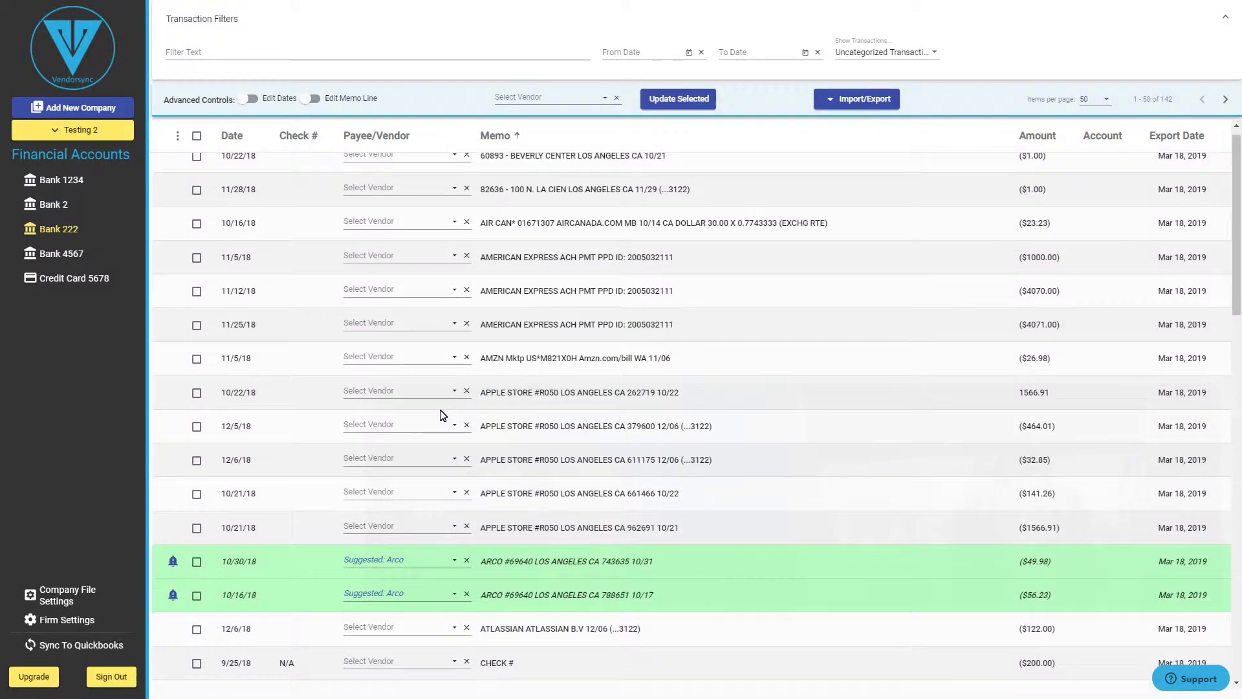
{"action": "scroll", "coordinate": [443, 414], "scroll_direction": "down", "scroll_amount": 10}
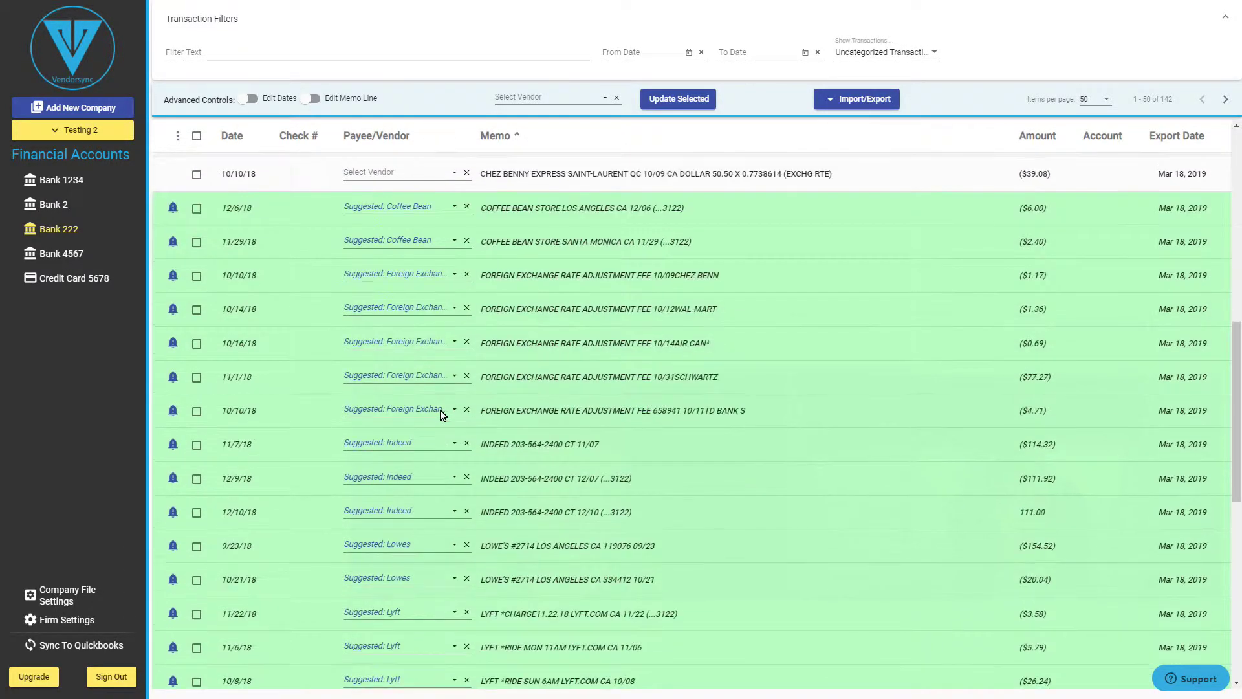
{"action": "scroll", "coordinate": [442, 415], "scroll_direction": "down", "scroll_amount": 7}
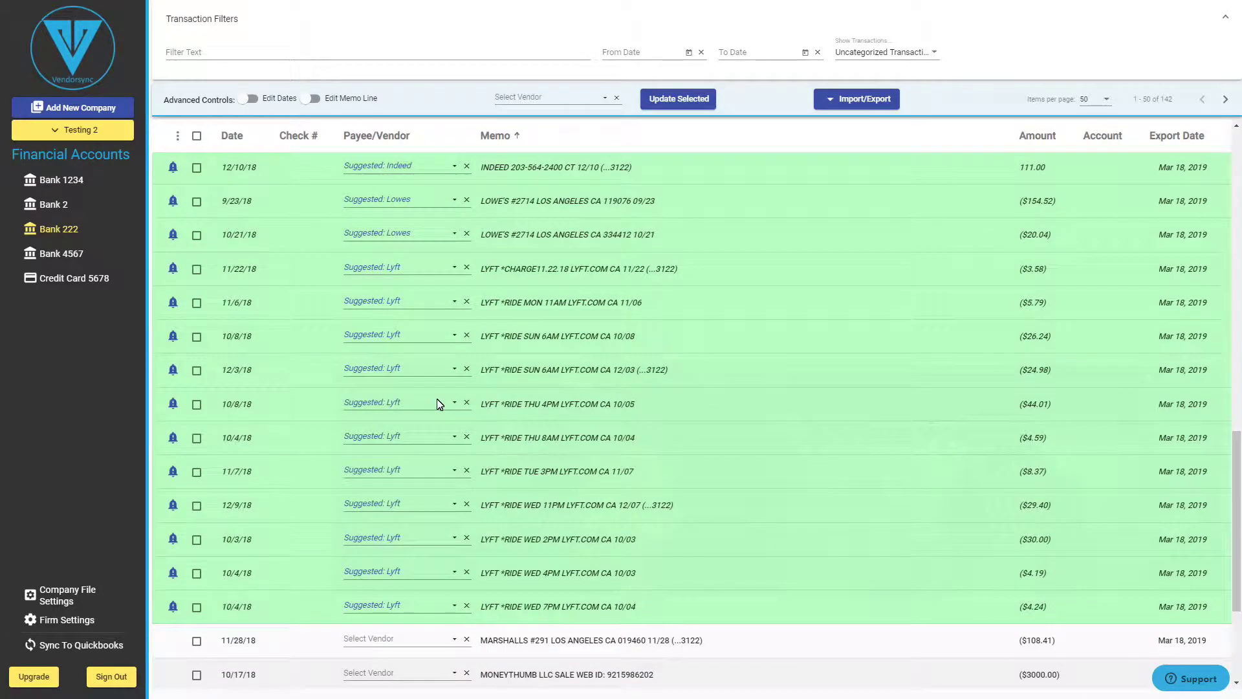
{"action": "scroll", "coordinate": [440, 409], "scroll_direction": "down", "scroll_amount": 3}
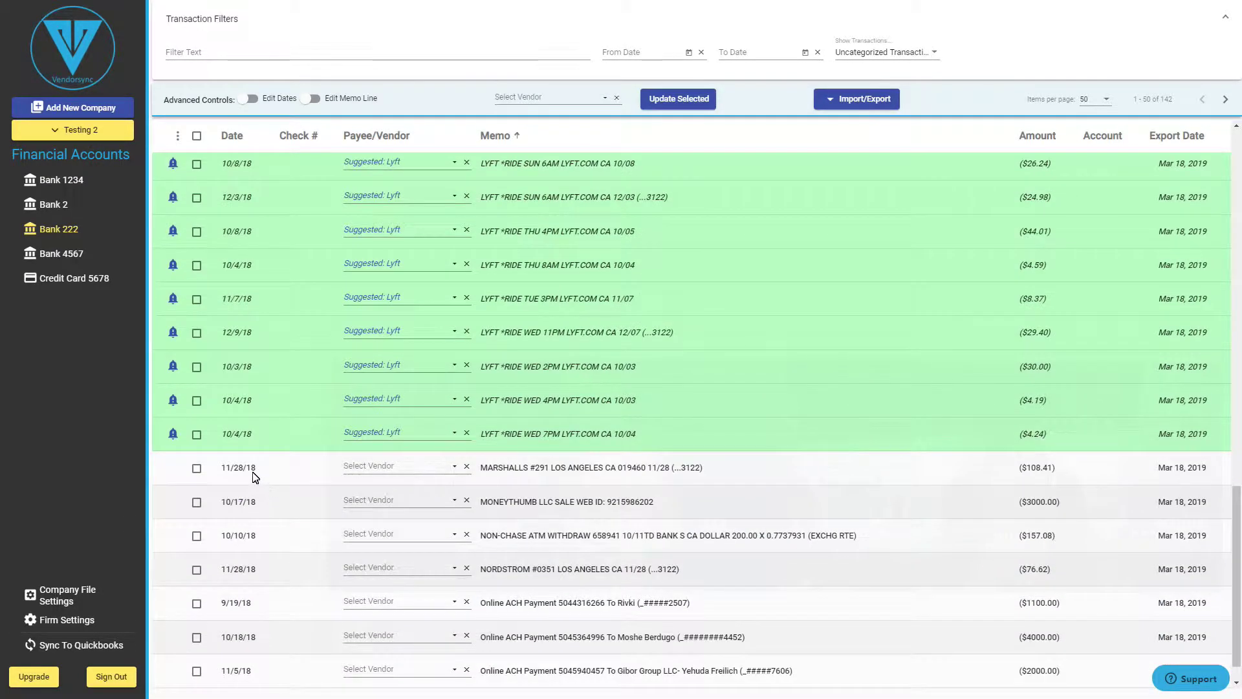
Set 76 Gas's Vendor Match Alias to 76gas, then go back to the Company File Overview.
{"action": "left_click", "coordinate": [67, 596]}
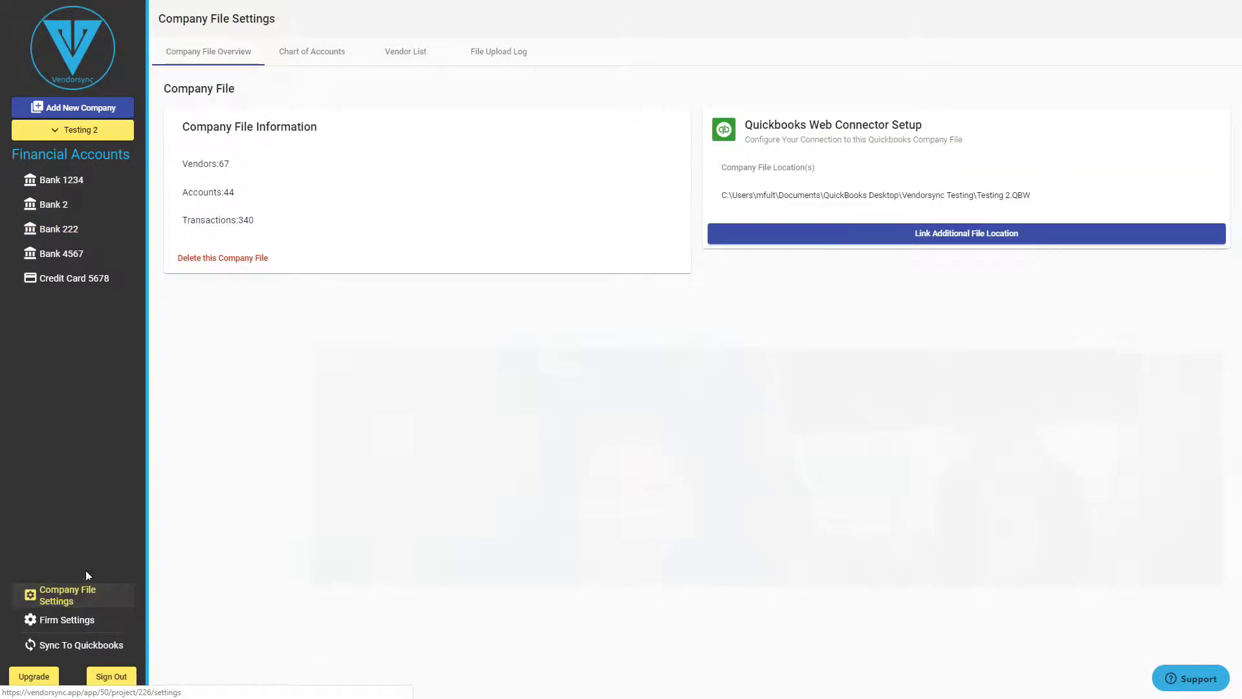
{"action": "left_click", "coordinate": [416, 57]}
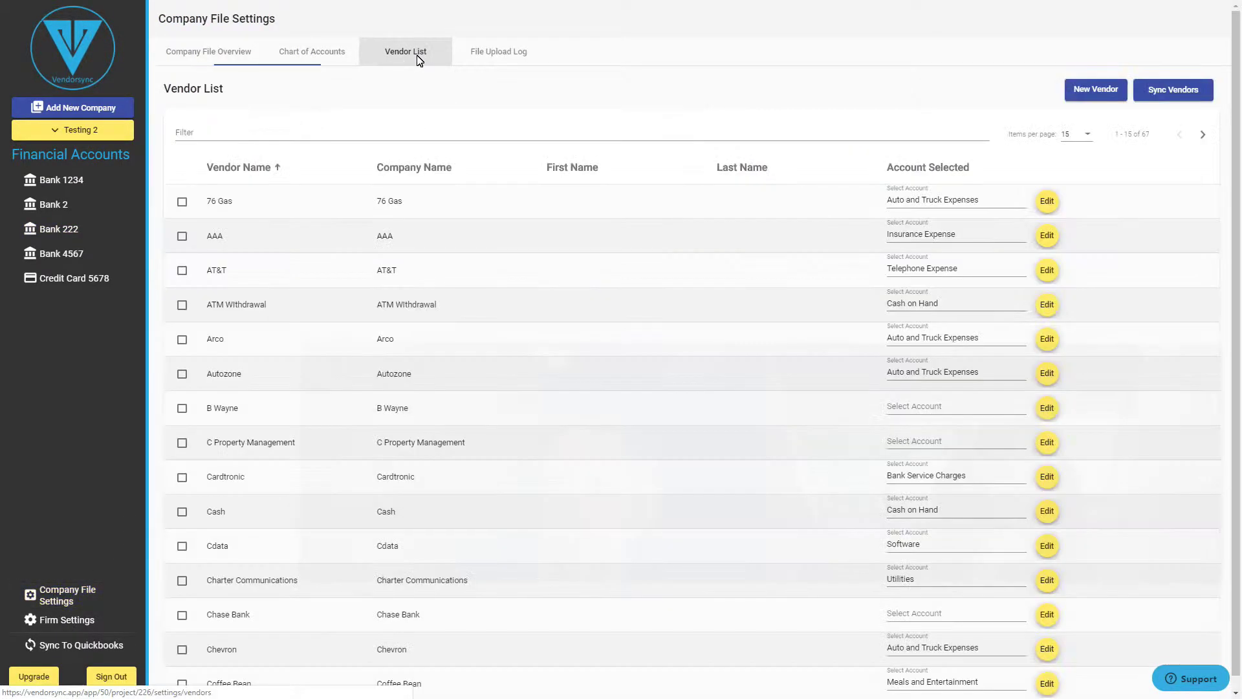
{"action": "left_click", "coordinate": [1050, 202]}
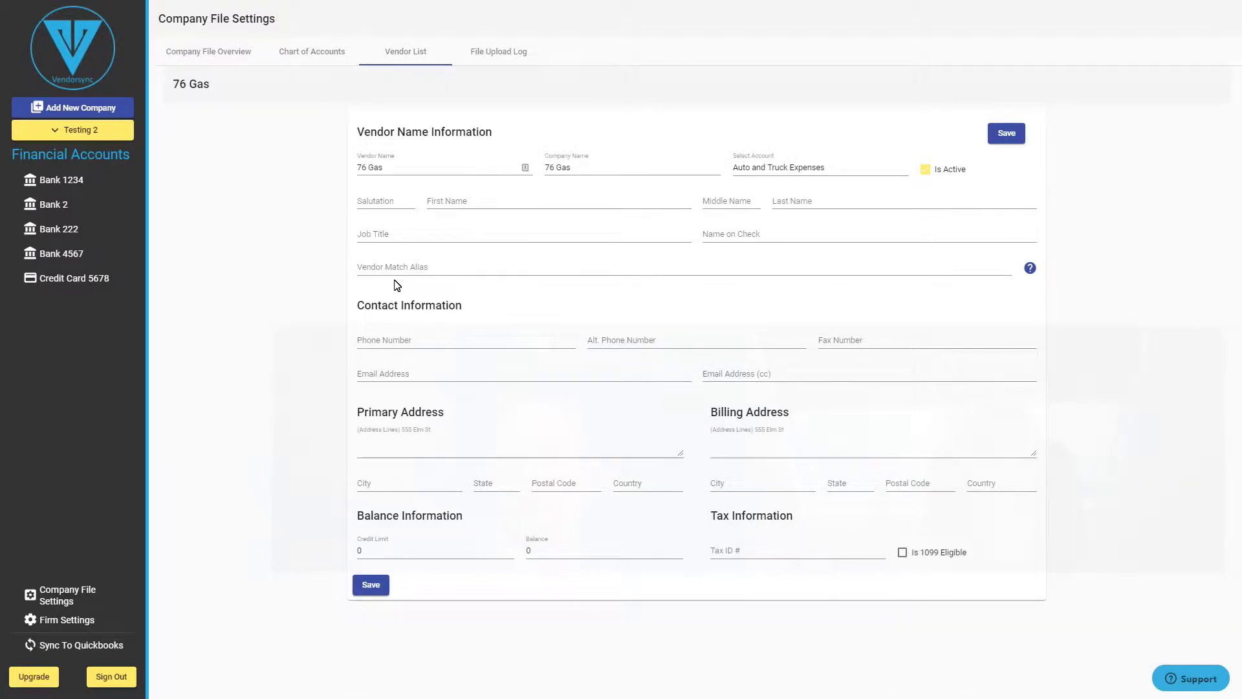
{"action": "left_click", "coordinate": [391, 271]}
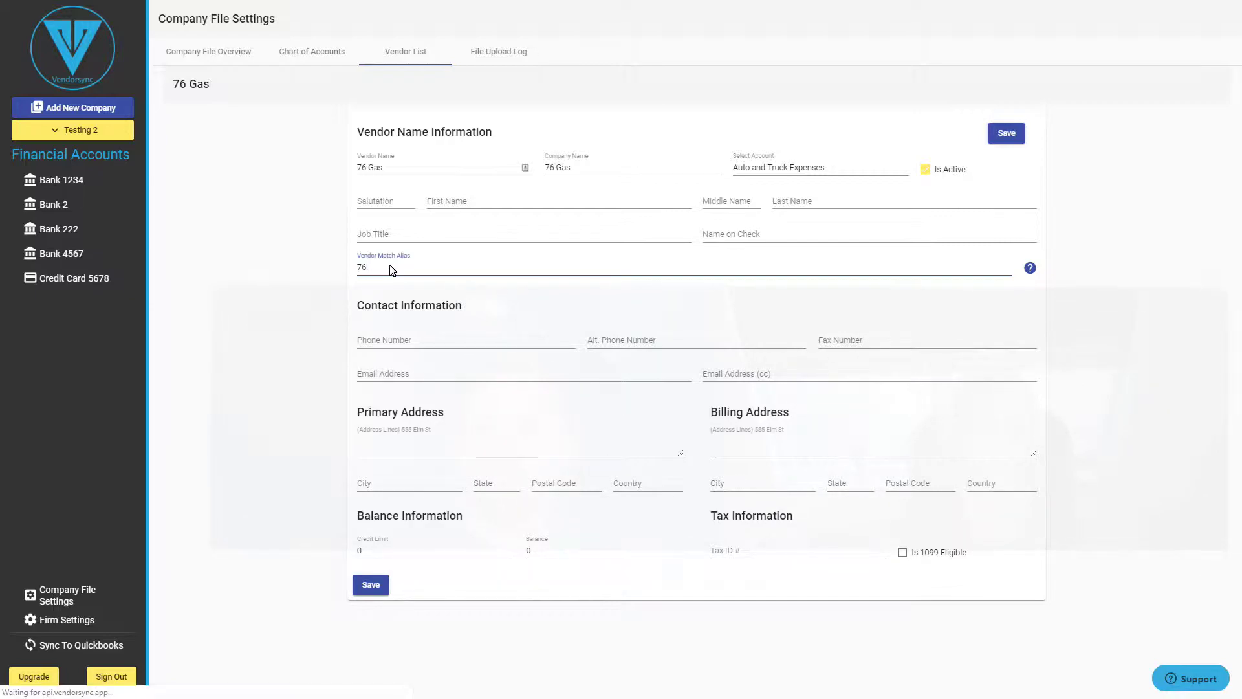
{"action": "type", "text": "76"}
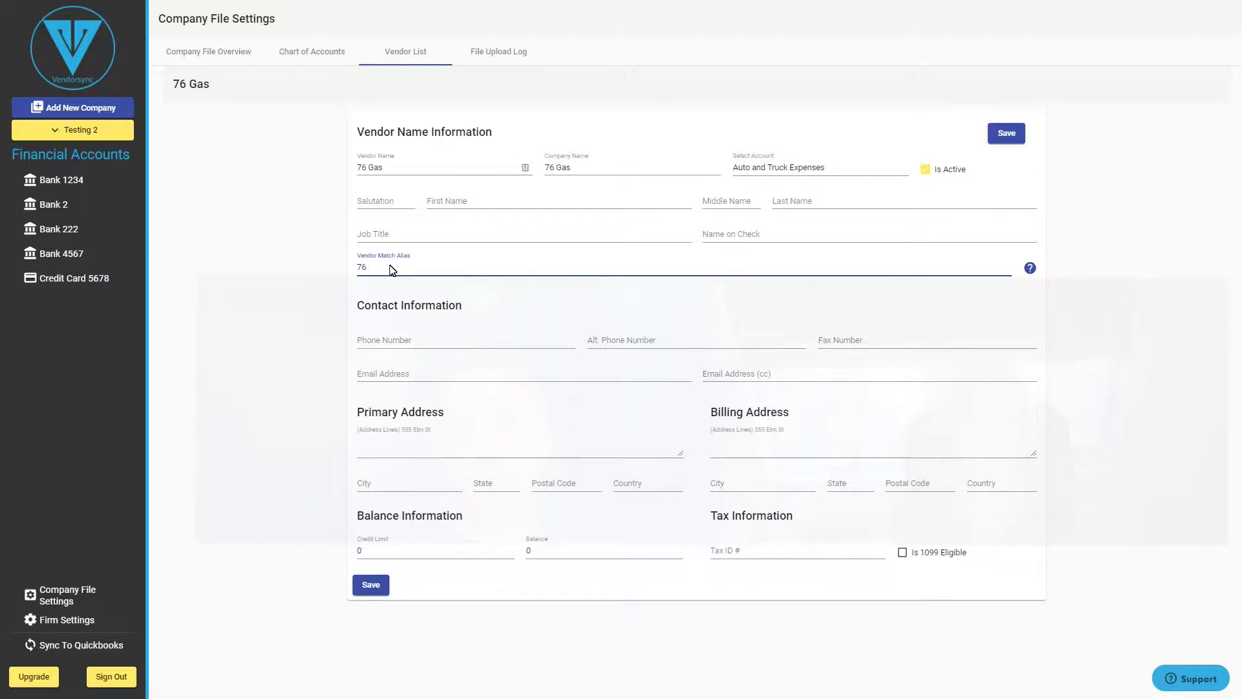
{"action": "type", "text": "gas"}
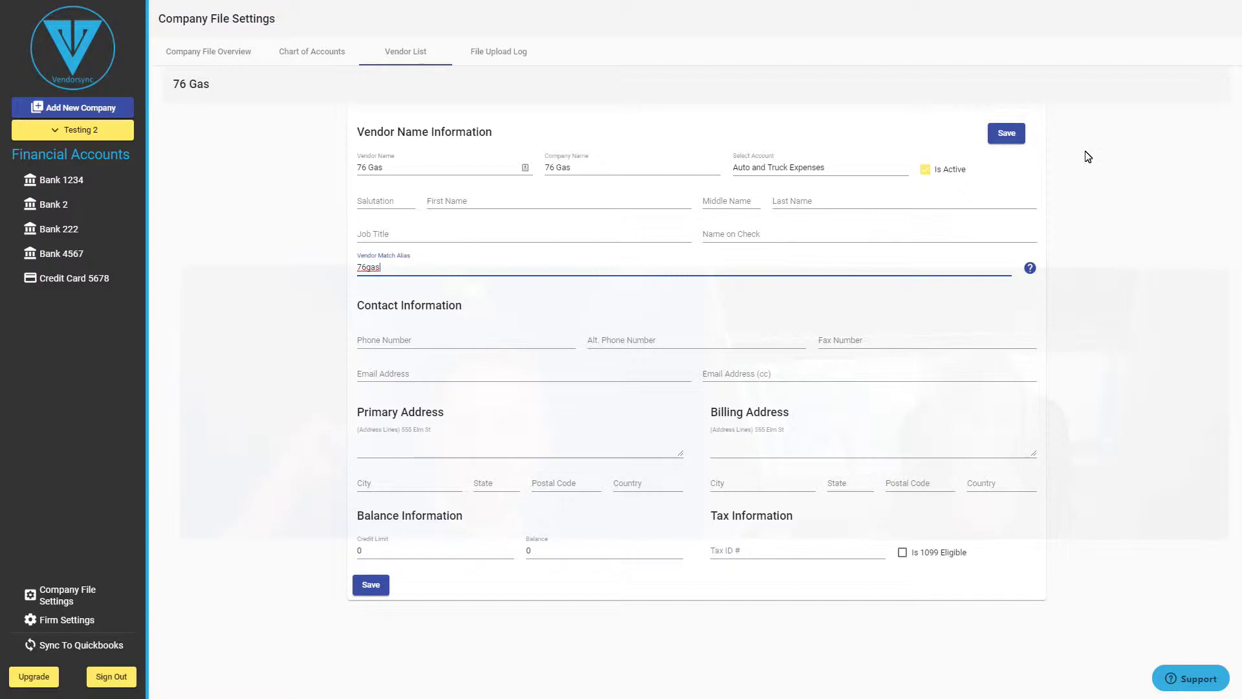
{"action": "left_click", "coordinate": [1002, 134]}
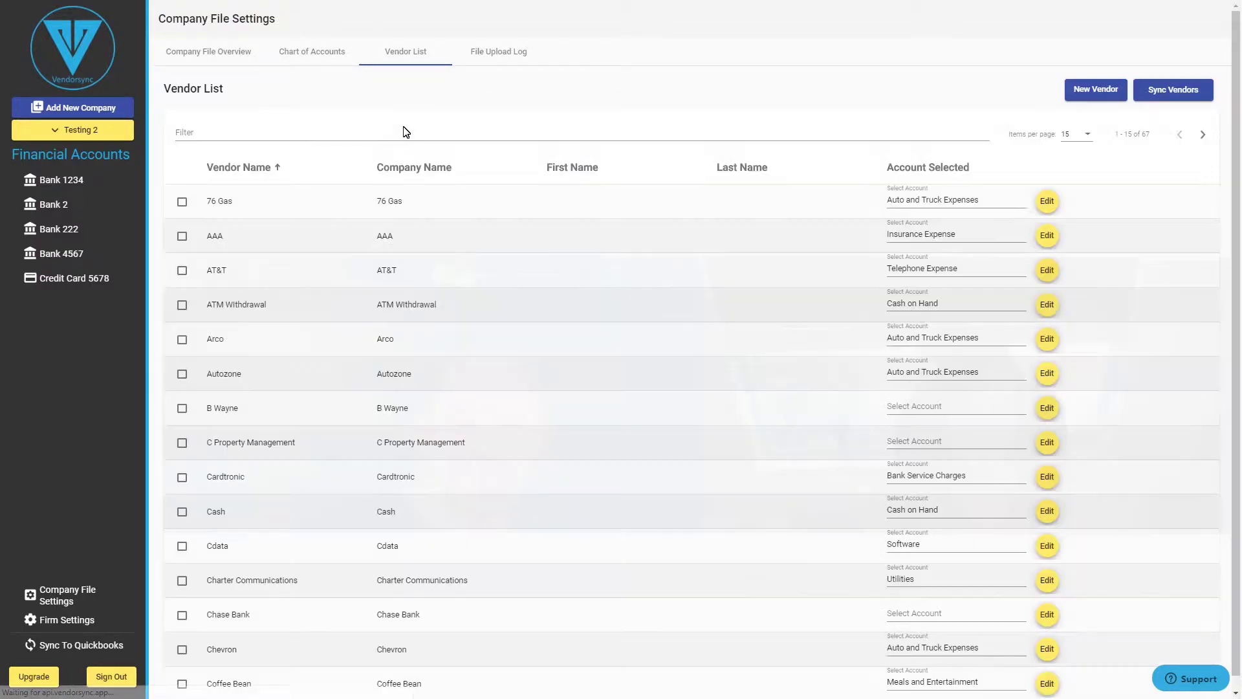
{"action": "left_click", "coordinate": [311, 57]}
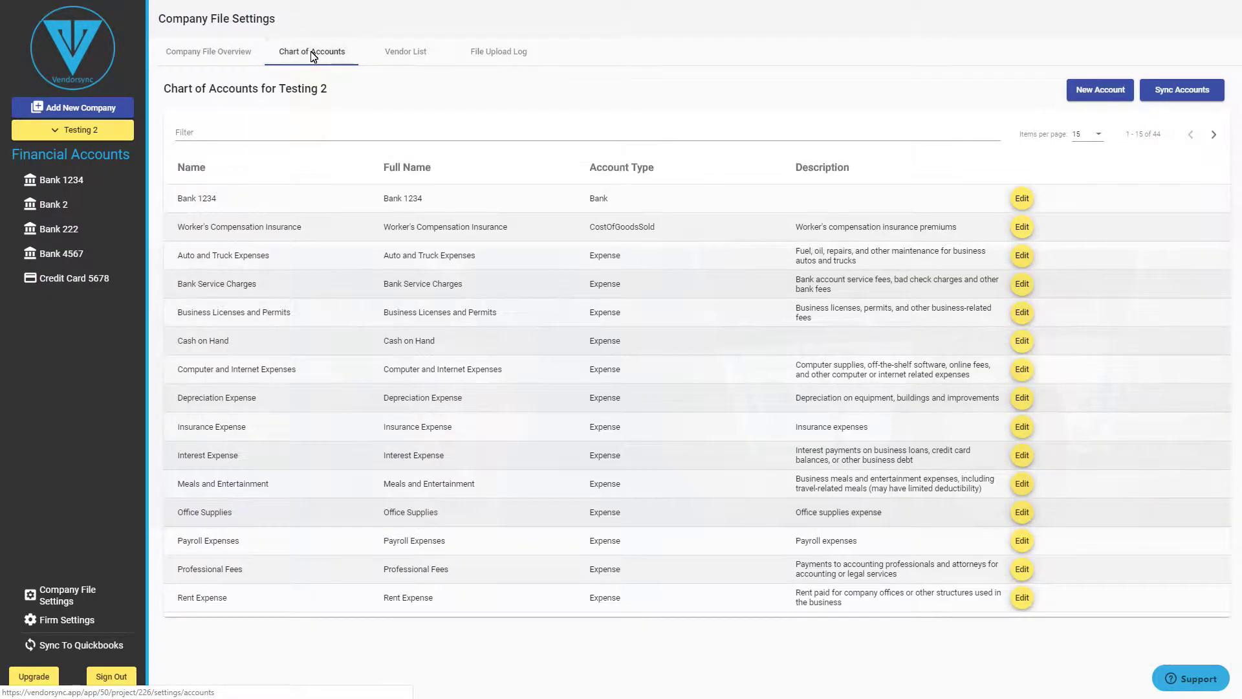
{"action": "left_click", "coordinate": [216, 54]}
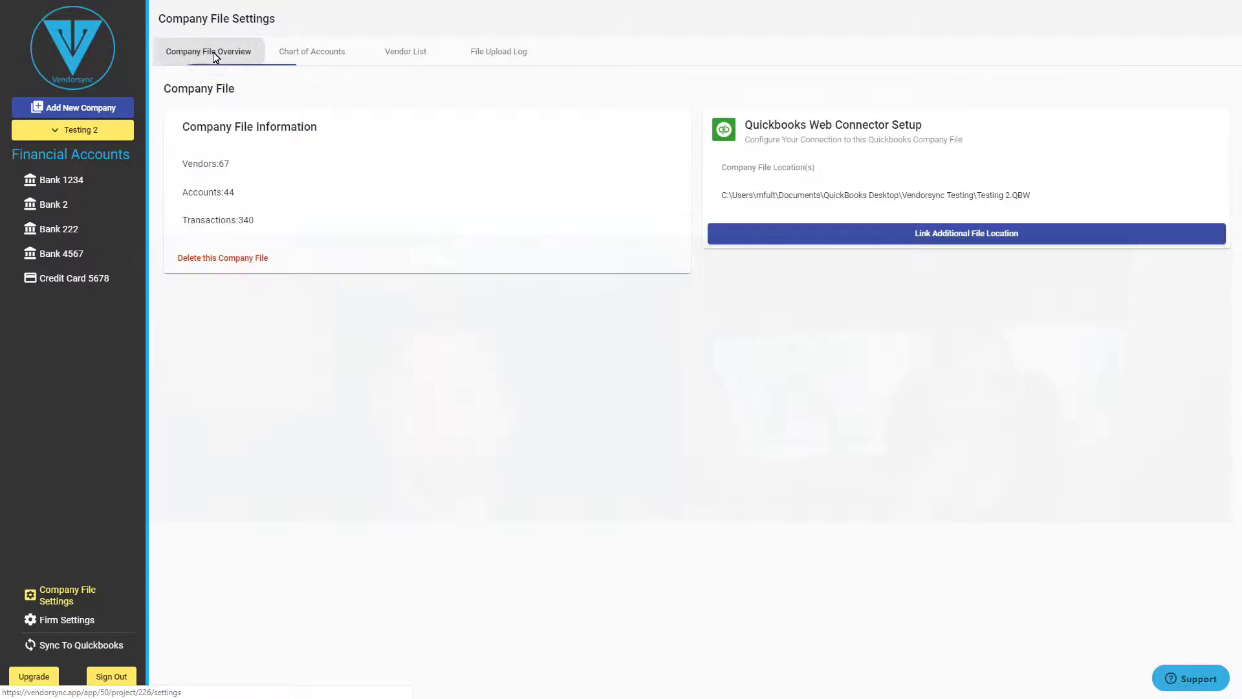
Switch to the Parkway Demo 1 company via Manage Subscription and open its Savings account.
{"action": "left_click", "coordinate": [55, 621]}
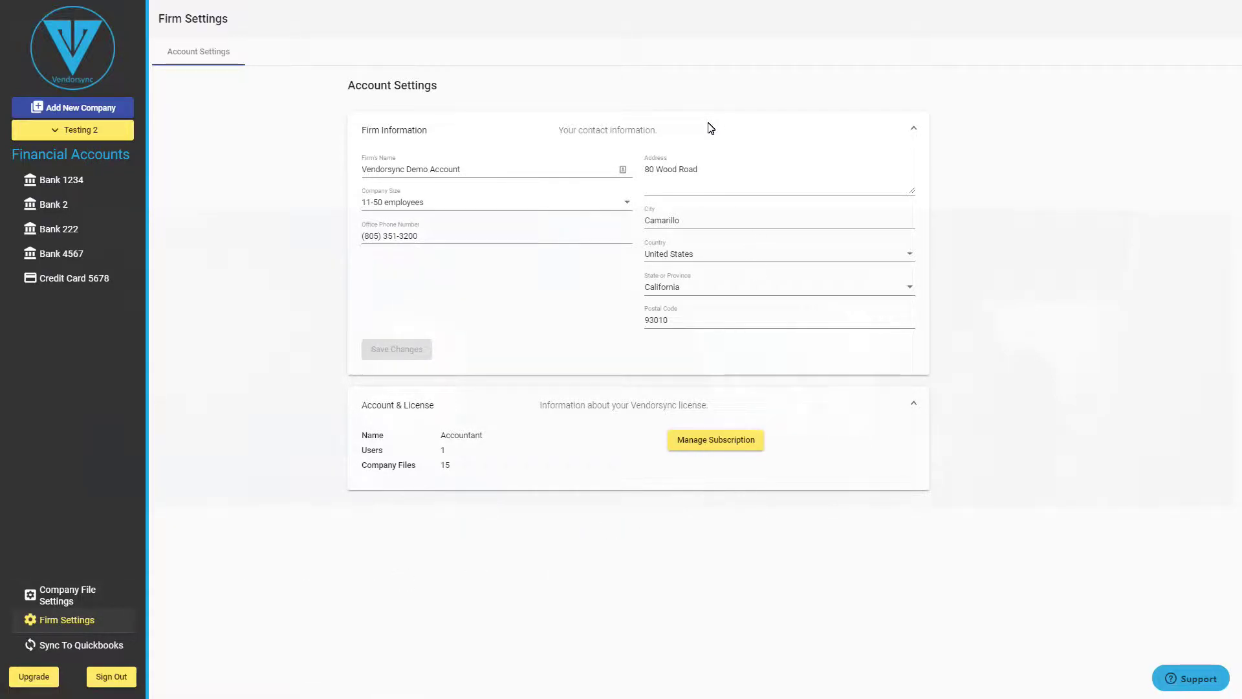
{"action": "left_click", "coordinate": [696, 448]}
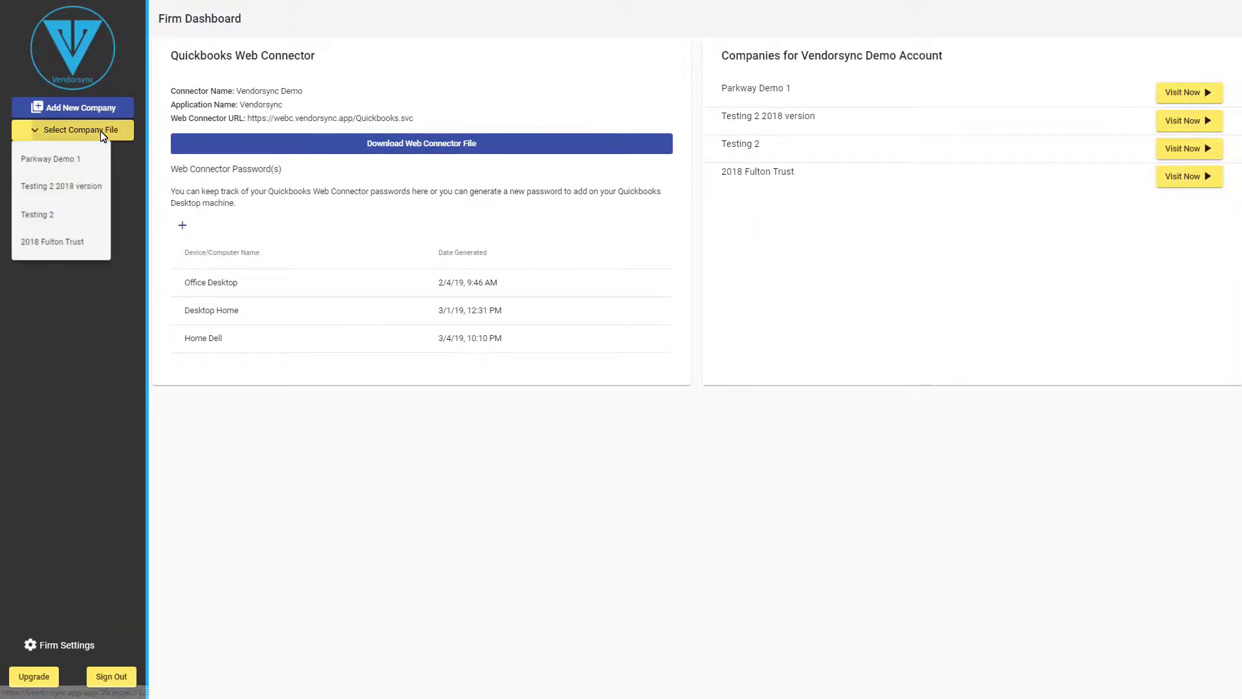
{"action": "left_click", "coordinate": [81, 165]}
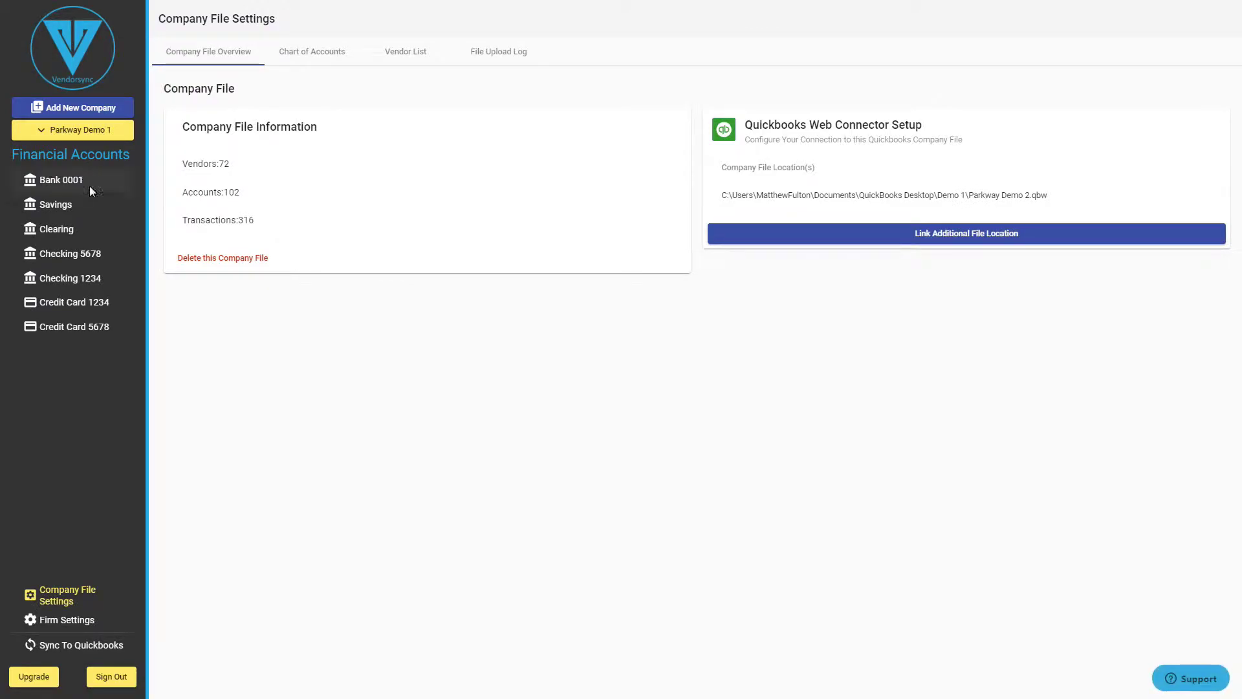
{"action": "left_click", "coordinate": [63, 207]}
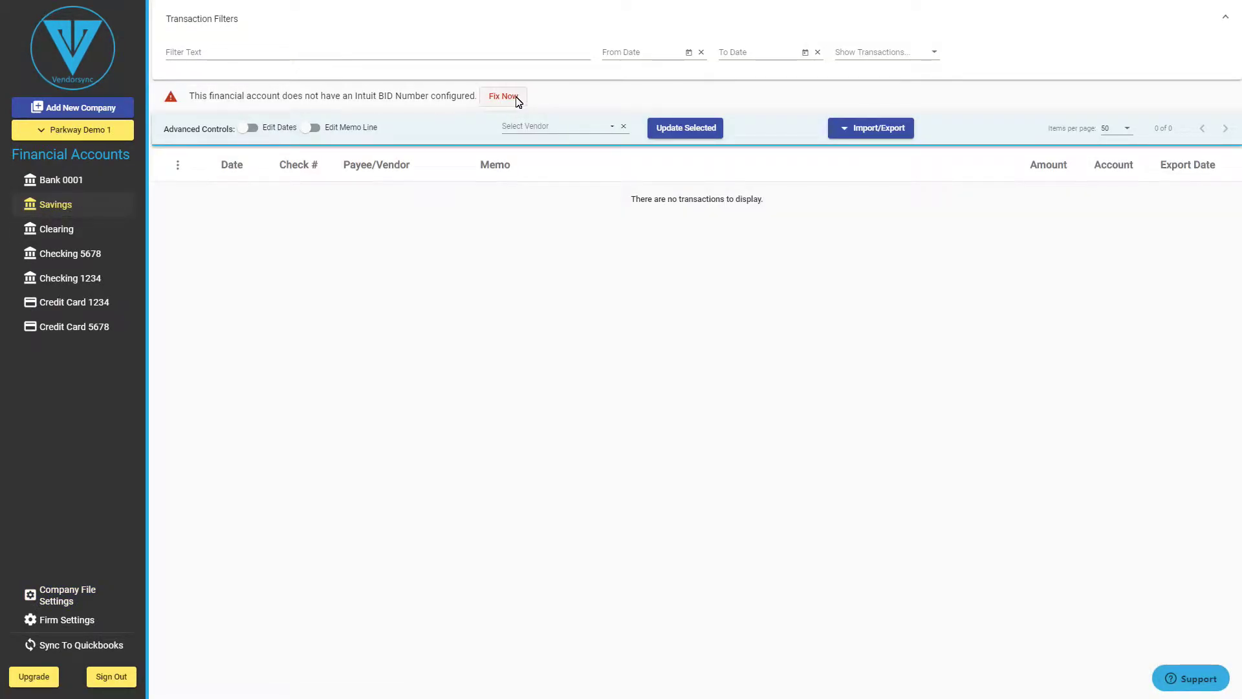
Assign Chase Web Download (2430) as the Savings institution, save, then view Checking 5678.
{"action": "left_click", "coordinate": [516, 97]}
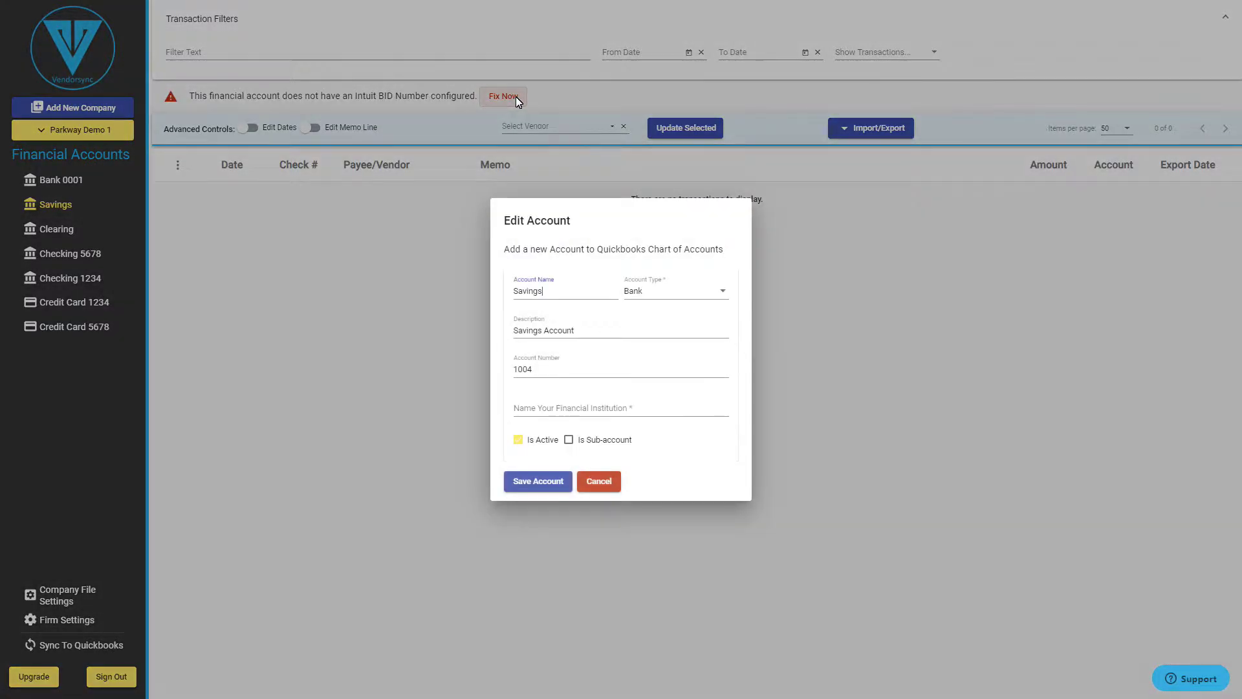
{"action": "left_click", "coordinate": [524, 409]}
{"action": "type", "text": "ch"}
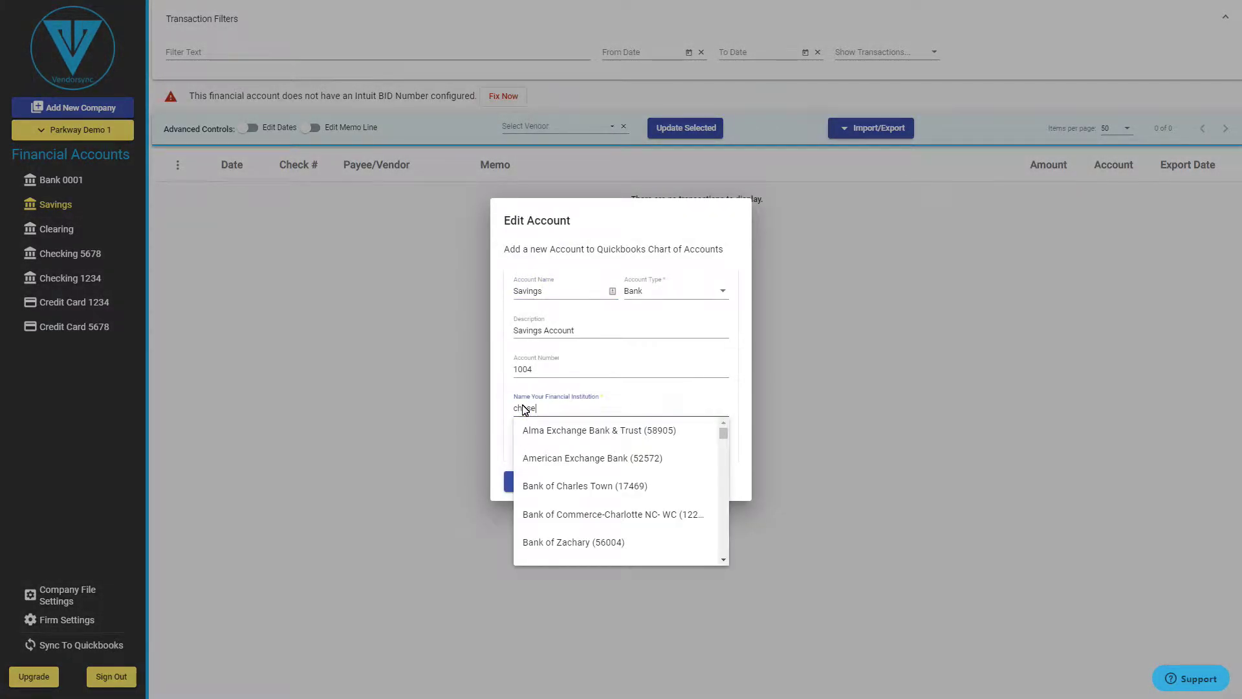
{"action": "type", "text": "ase"}
{"action": "left_click", "coordinate": [586, 430]}
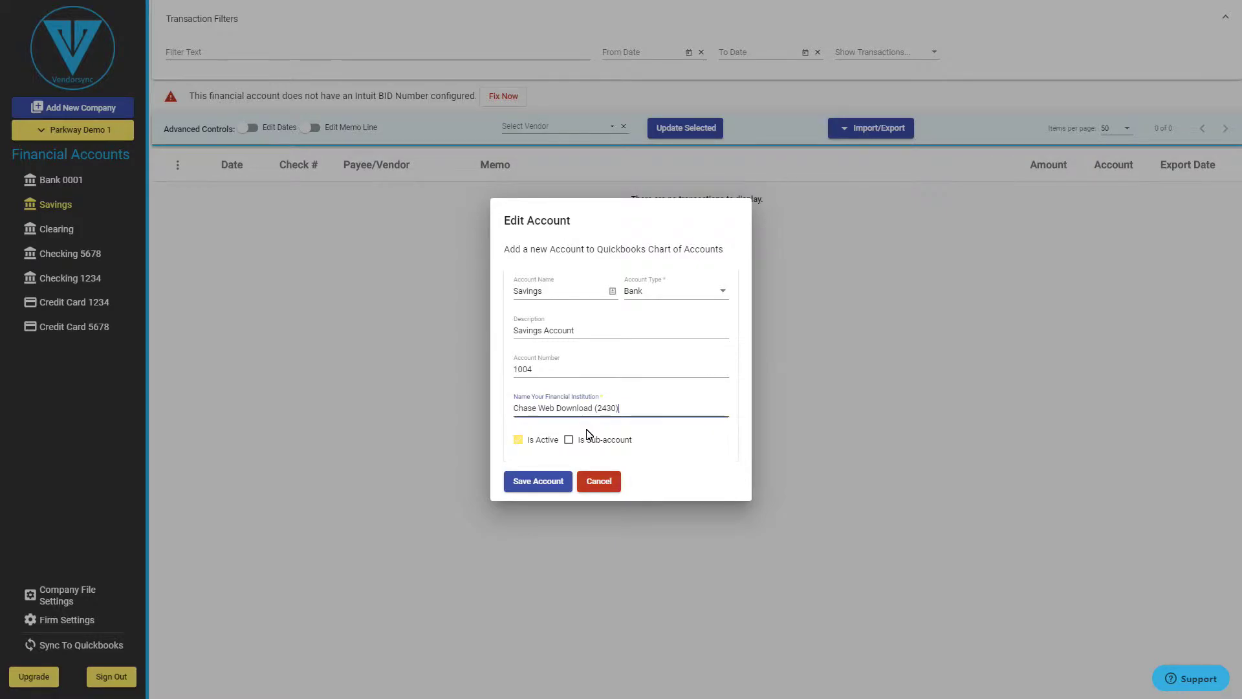
{"action": "left_click", "coordinate": [545, 479]}
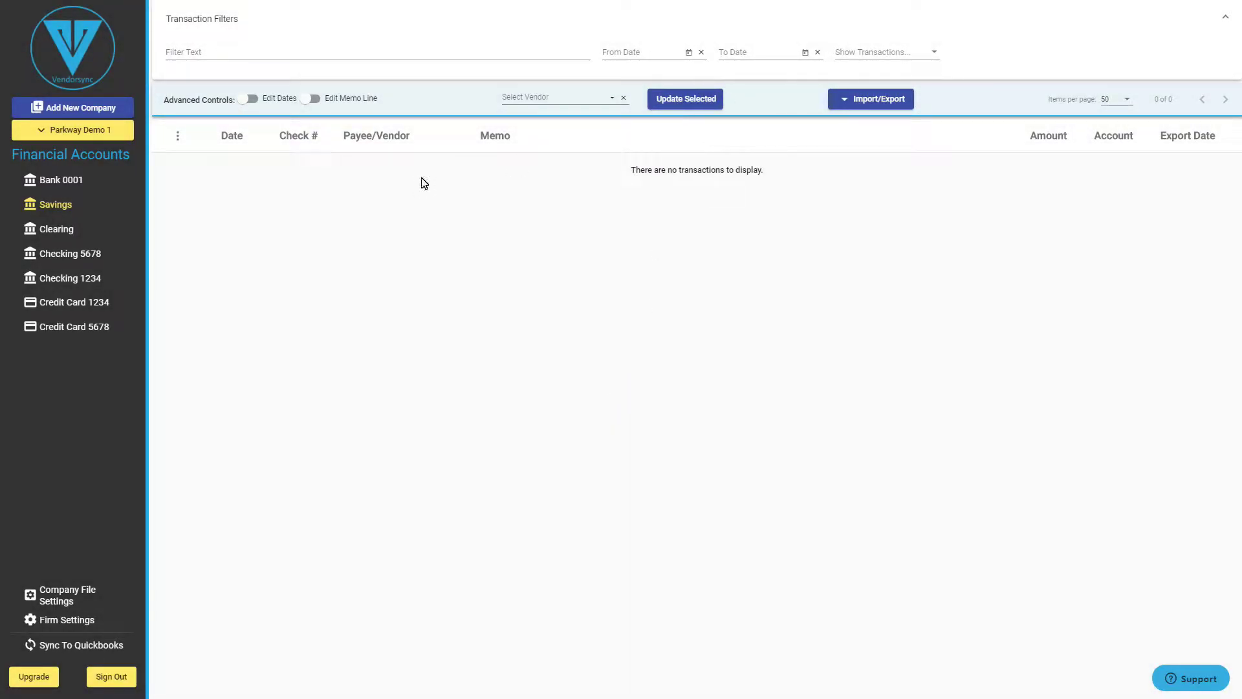
{"action": "left_click", "coordinate": [87, 252]}
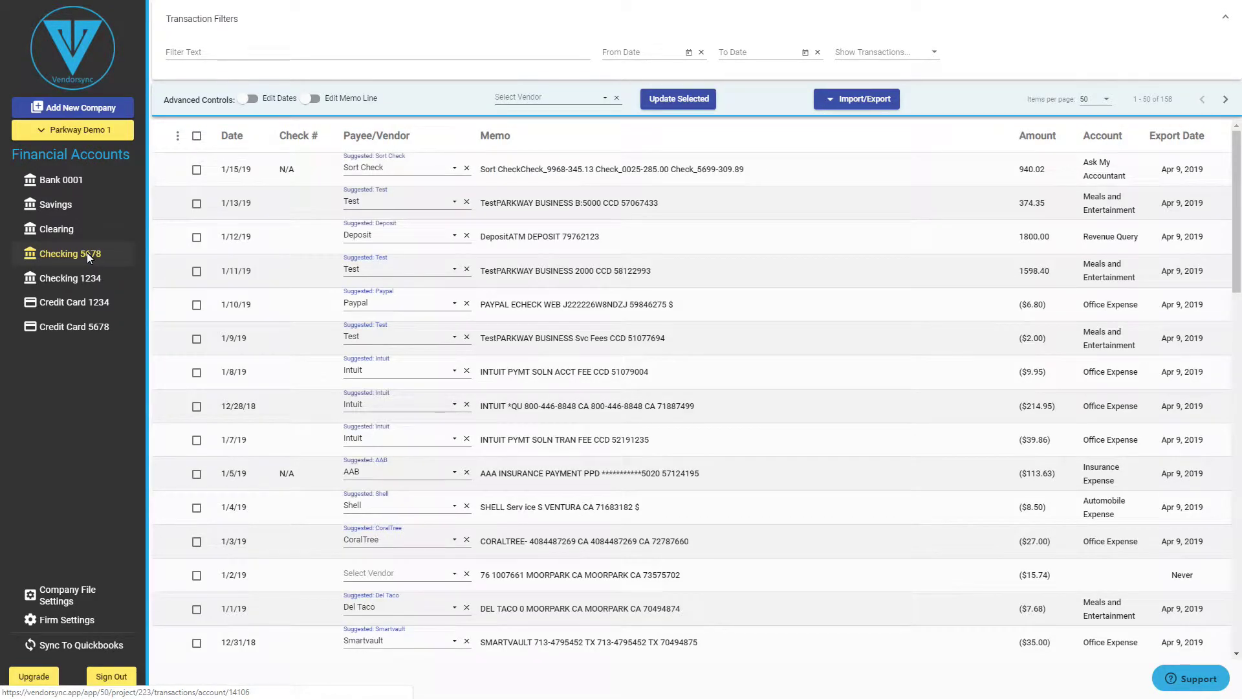
Glance at the Import/Export options without exporting, then filter transactions by 'msft'.
{"action": "left_click", "coordinate": [883, 98]}
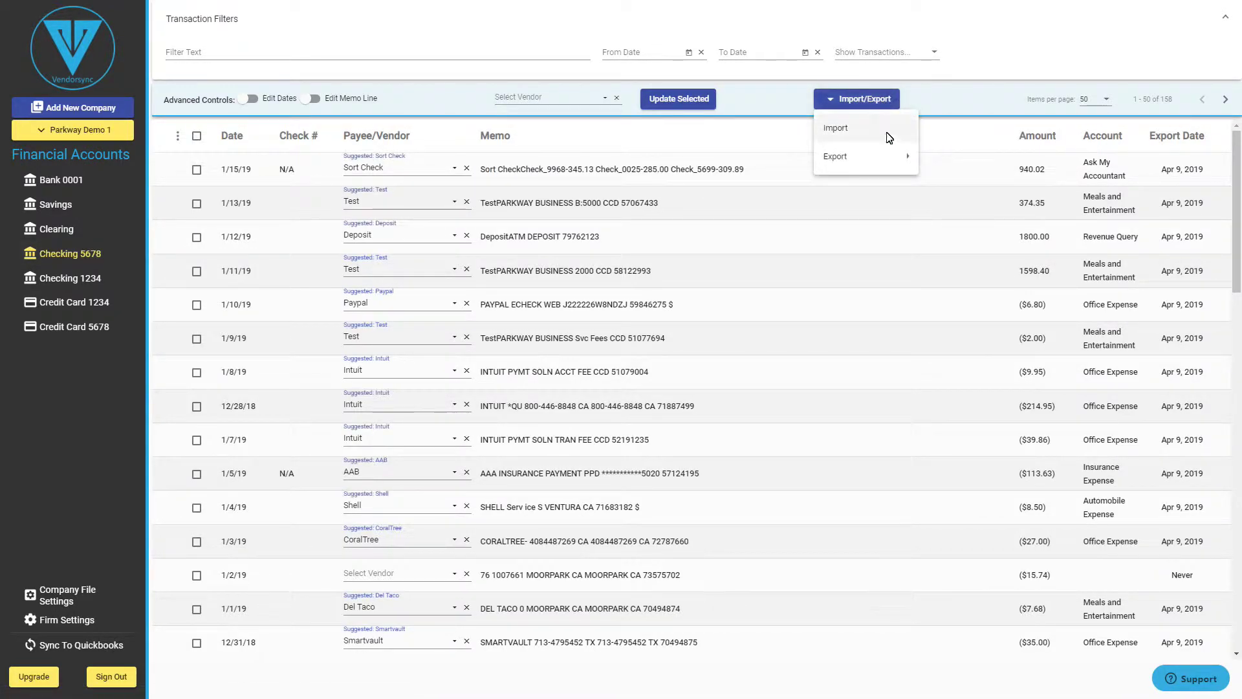
{"action": "mouse_move", "coordinate": [896, 162]}
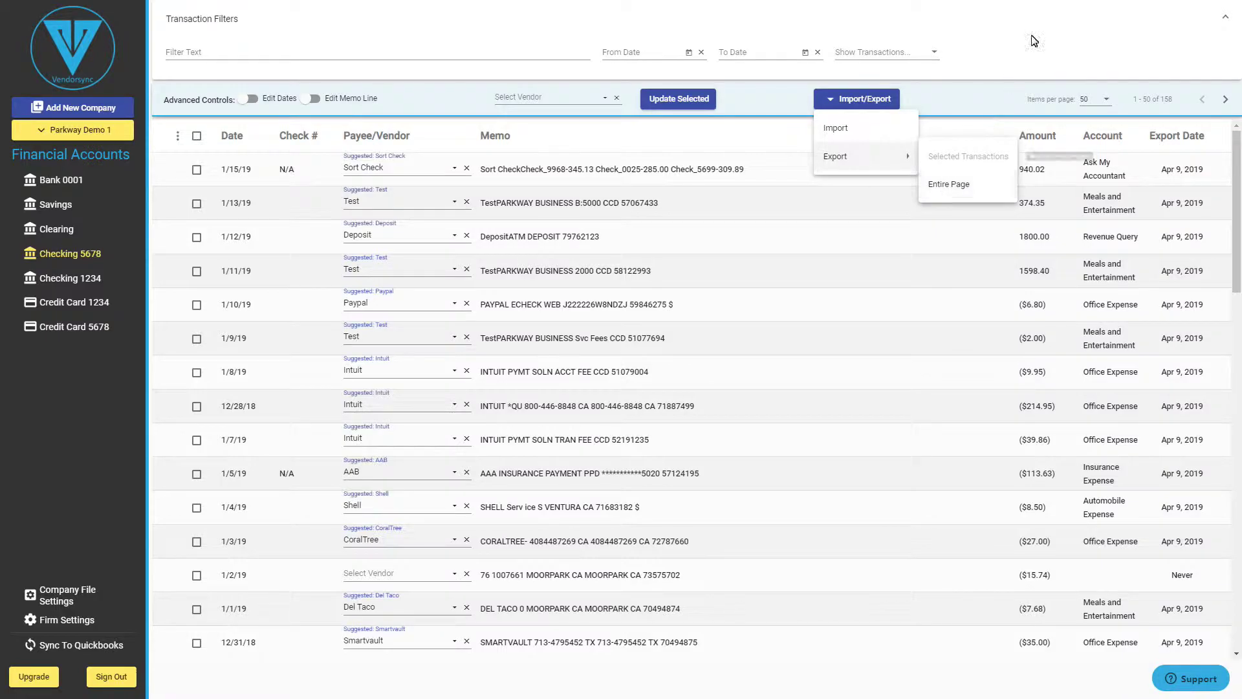
{"action": "left_click", "coordinate": [938, 55]}
{"action": "left_click", "coordinate": [408, 58]}
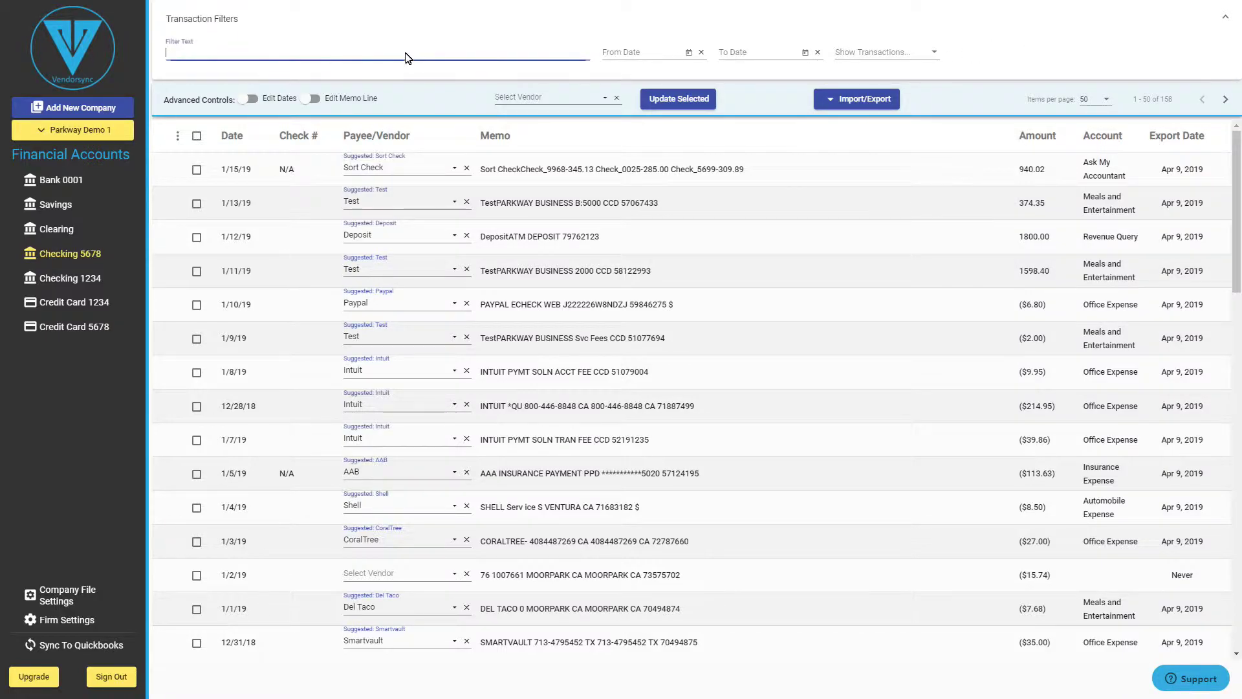
{"action": "type", "text": "msft"}
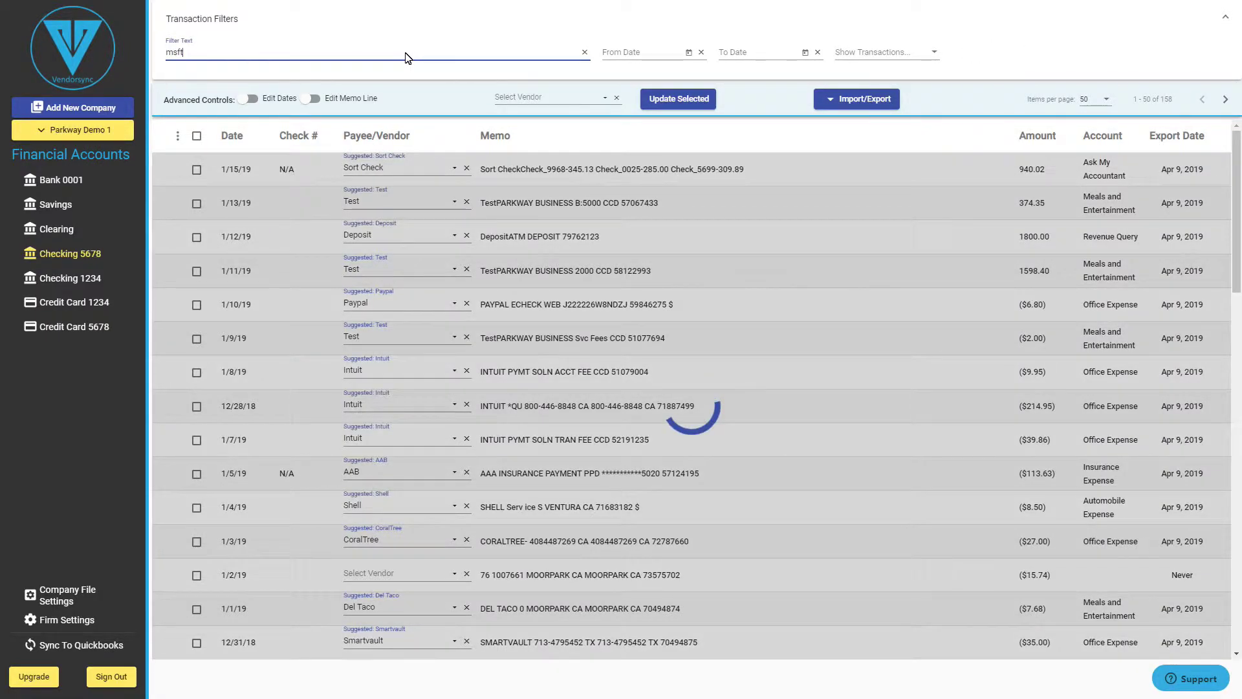